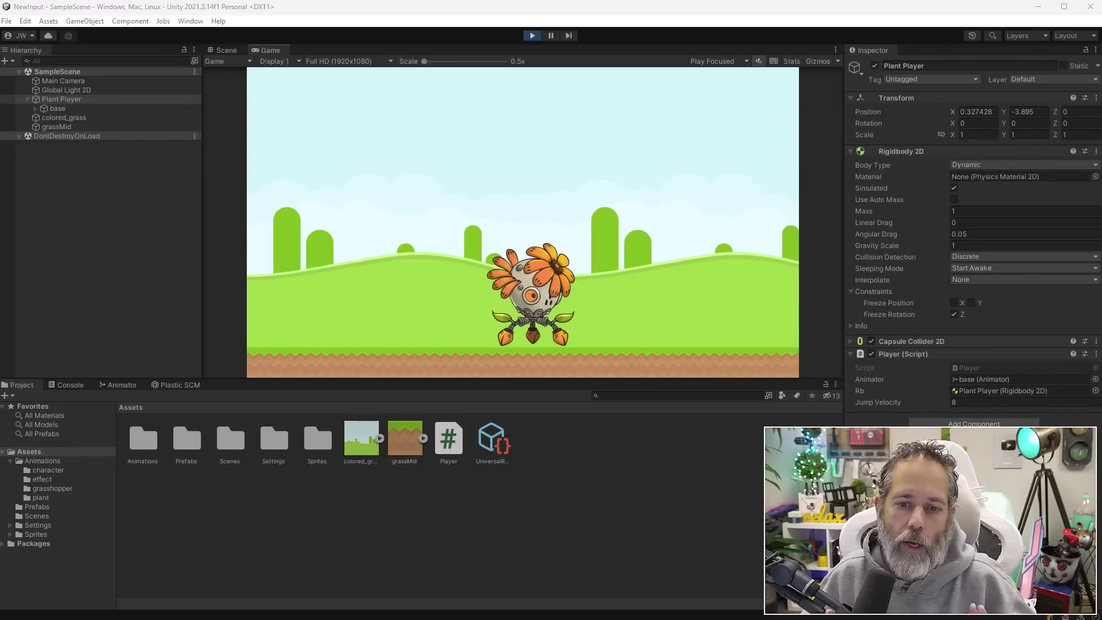
Make the plant character jump twice in the Game view, then stop play mode.
left_click(556, 209)
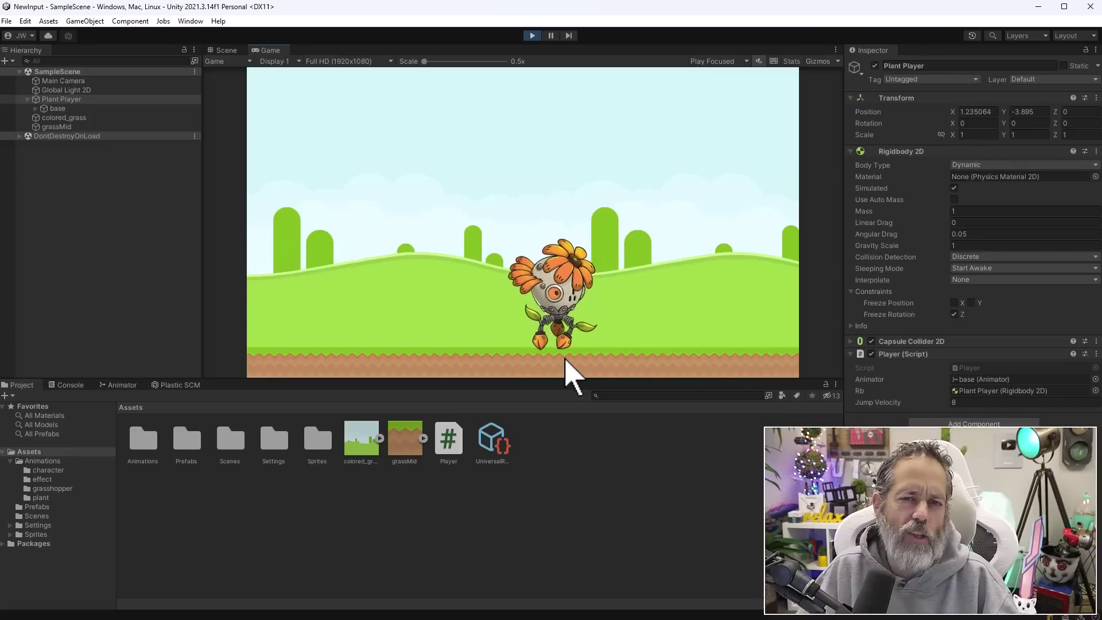
left_click(562, 323)
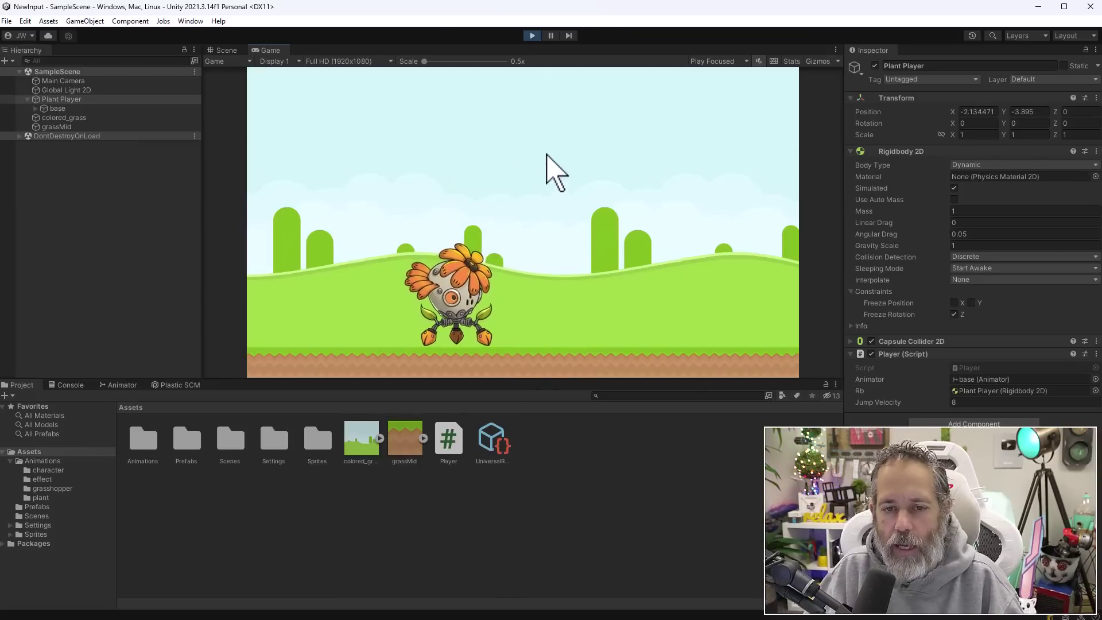
left_click(532, 36)
Open Player.cs in Visual Studio and review its Update method reading Horizontal and Fire1.
left_click(450, 442)
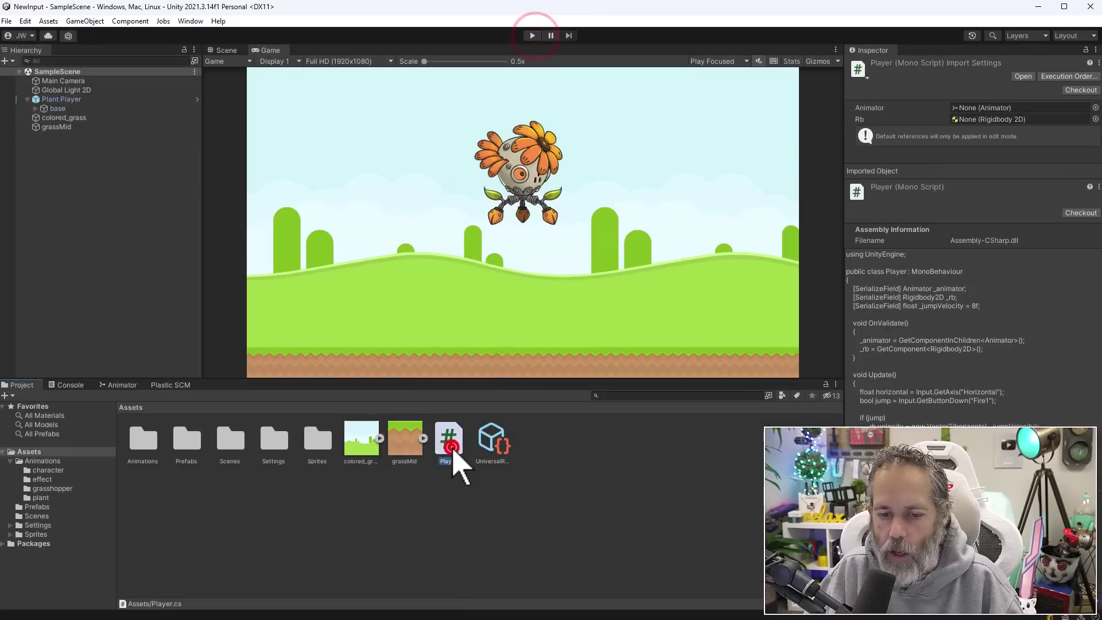
double_click(451, 445)
scroll(450, 386, "down", 3)
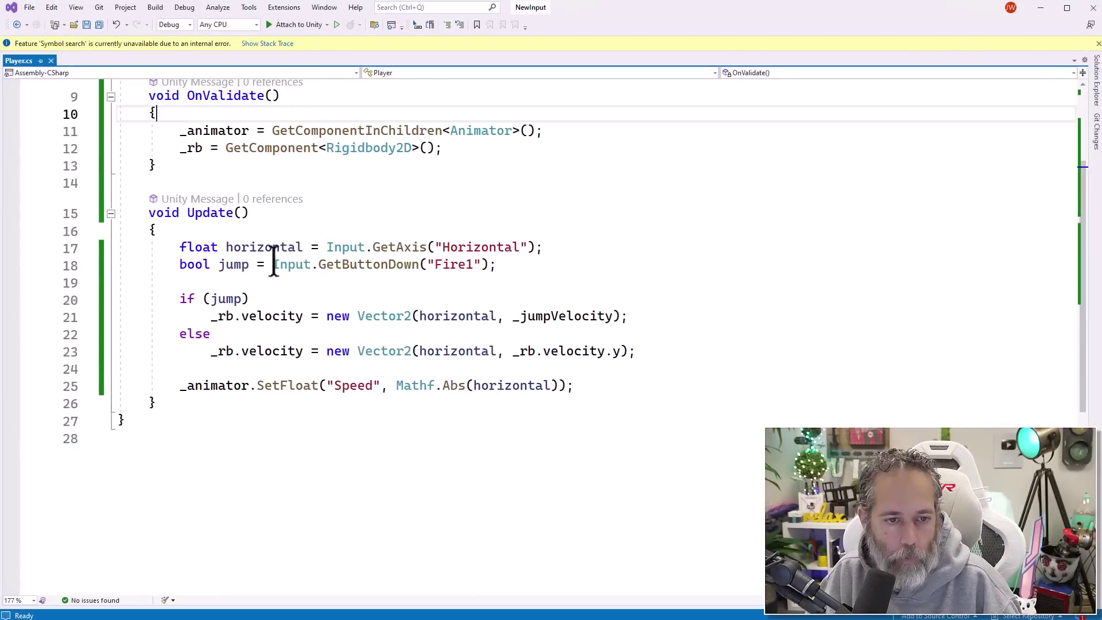
scroll(343, 299, "up", 1, "ctrl")
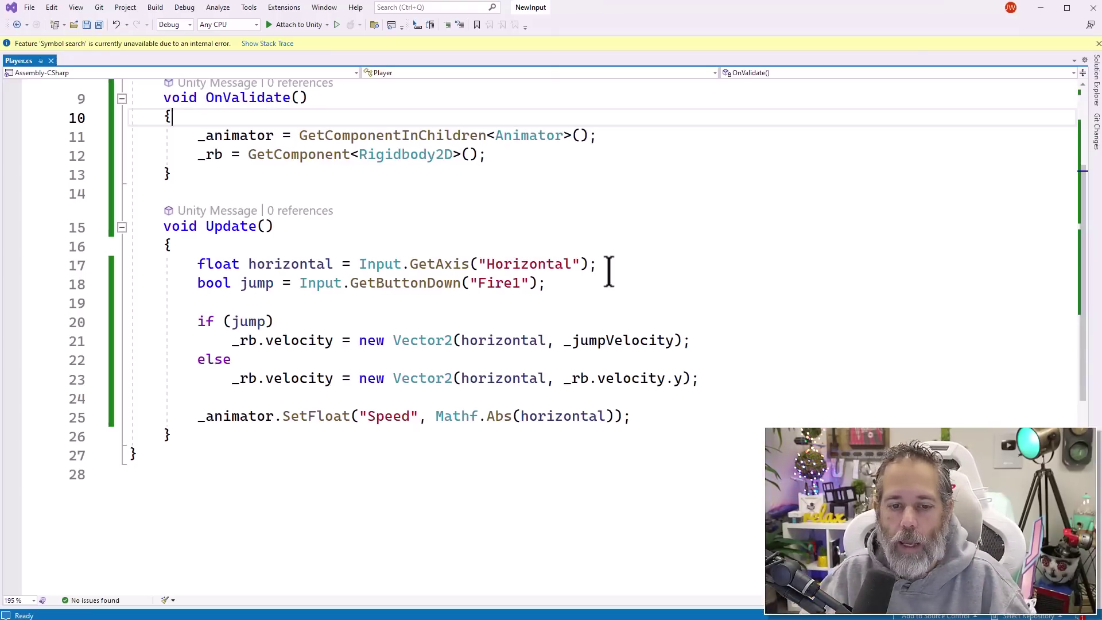
scroll(608, 270, "down", 1)
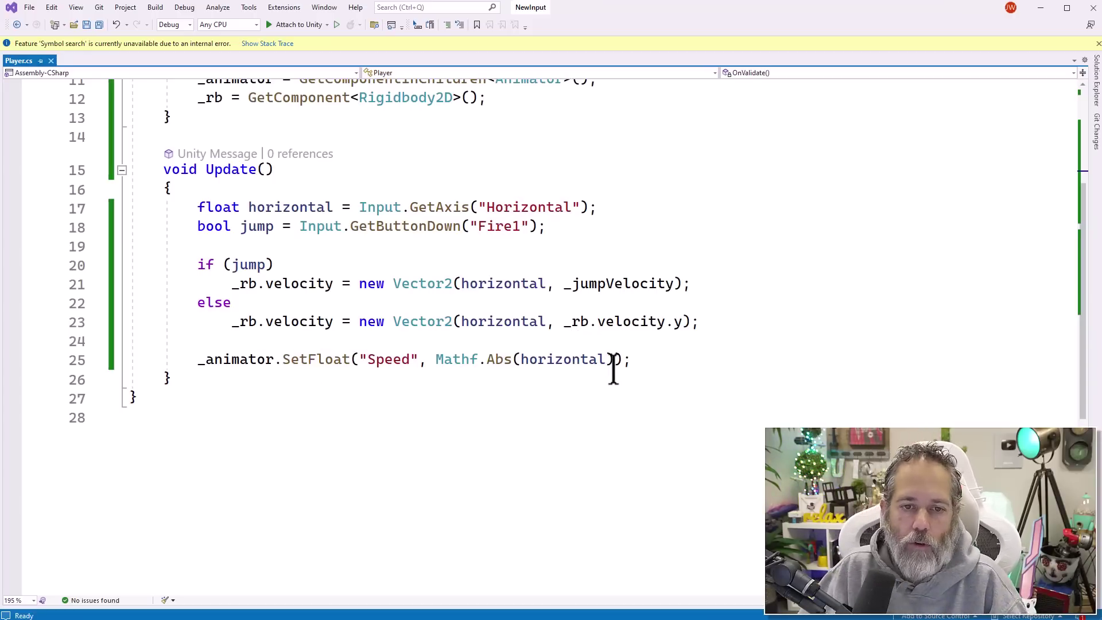
scroll(613, 370, "up", 2)
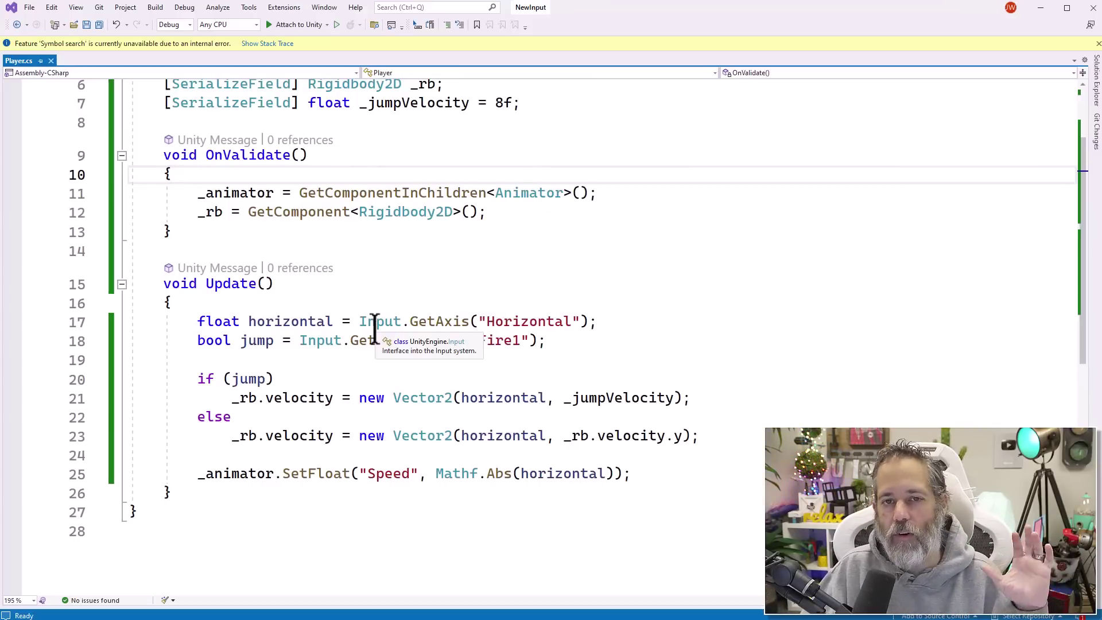
Minimize Visual Studio and open Unity's Package Manager from the Window menu.
left_click(1040, 7)
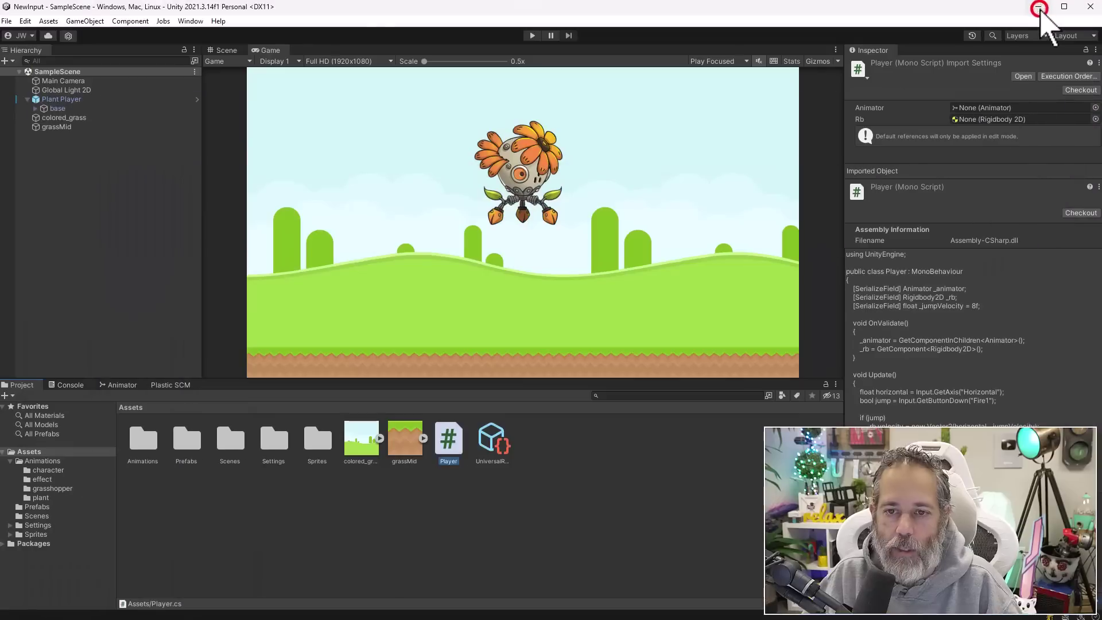
left_click(195, 20)
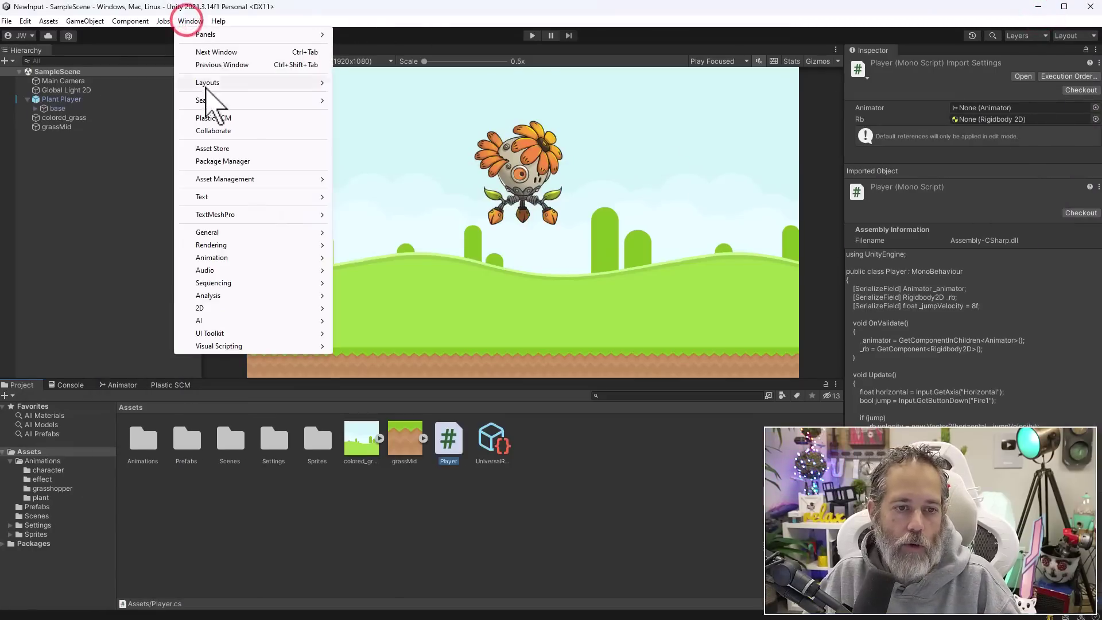
left_click(214, 162)
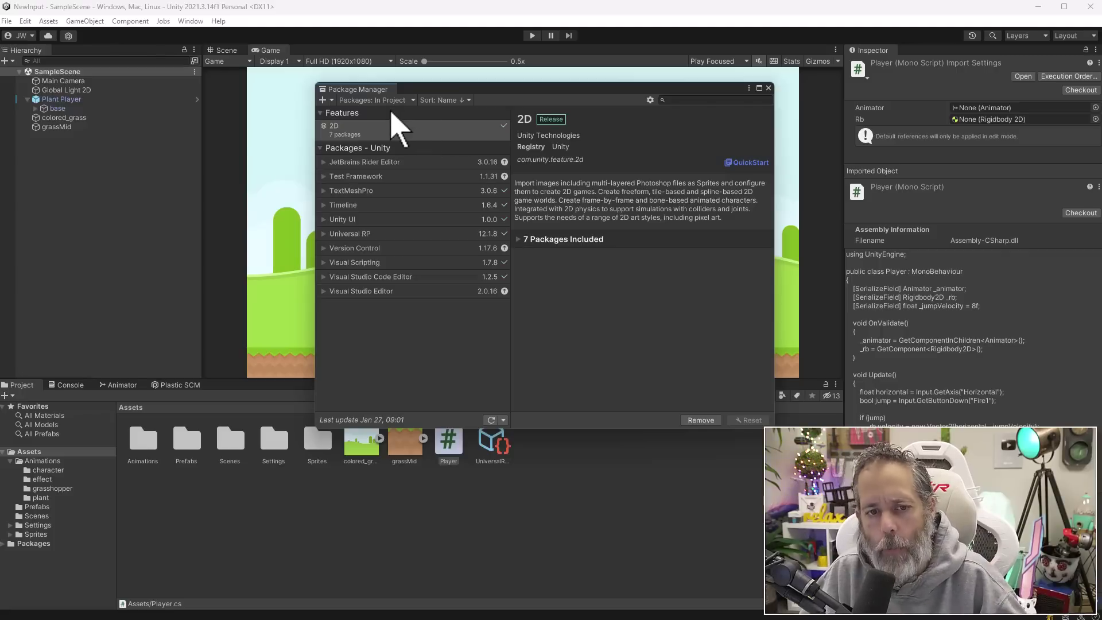
Install the Input System package from the Unity Registry, then close Package Manager.
left_click(389, 98)
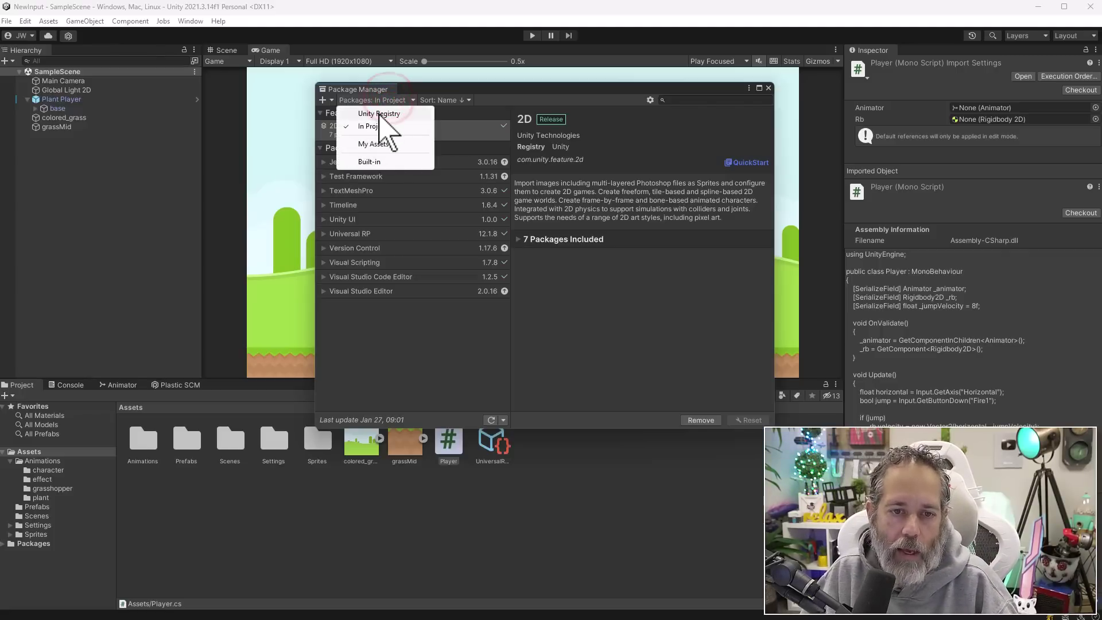
left_click(379, 114)
scroll(415, 213, "down", 10)
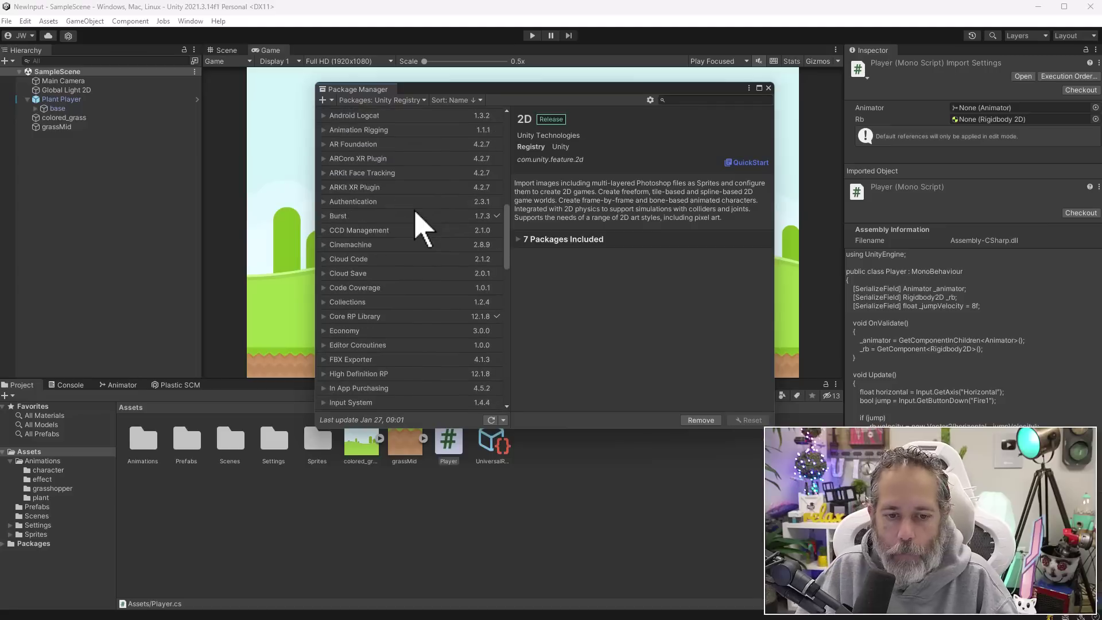
scroll(406, 258, "down", 4)
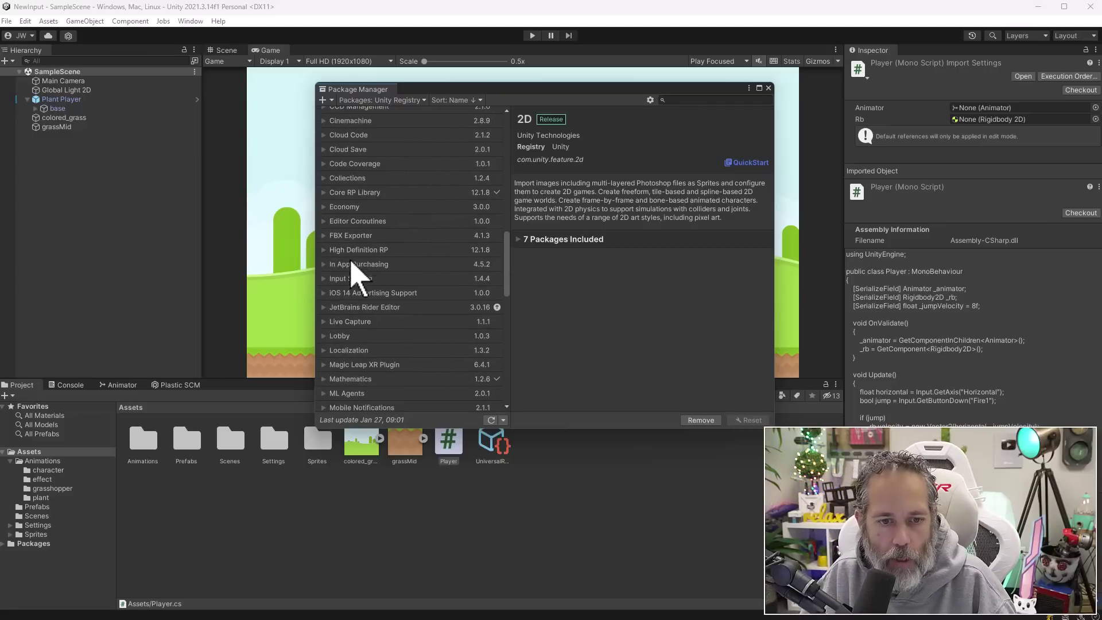
left_click(347, 278)
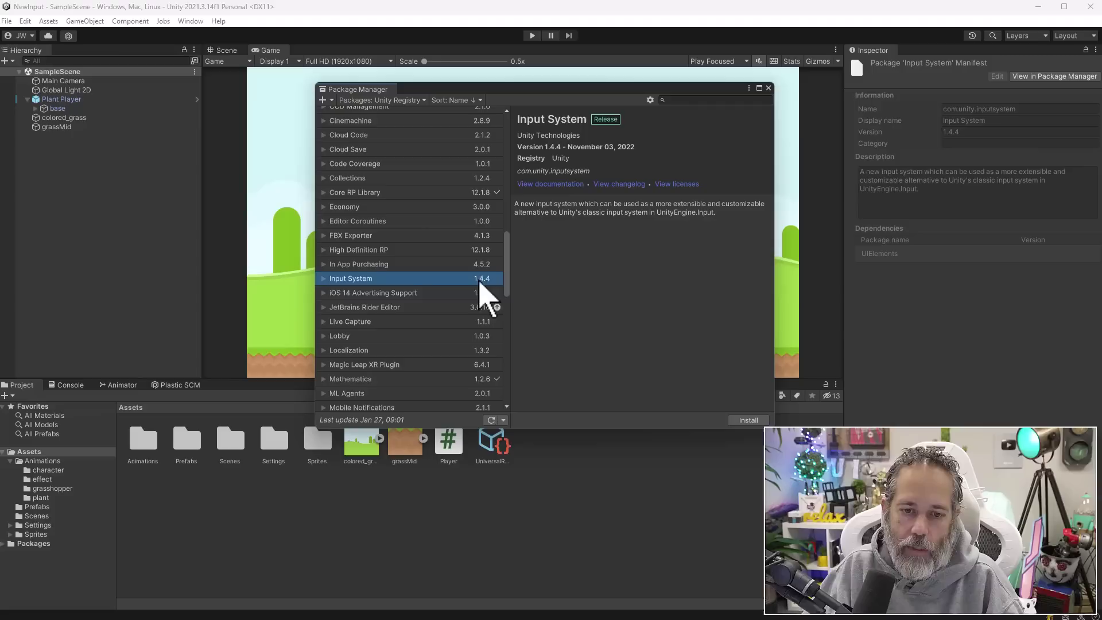
left_click(748, 420)
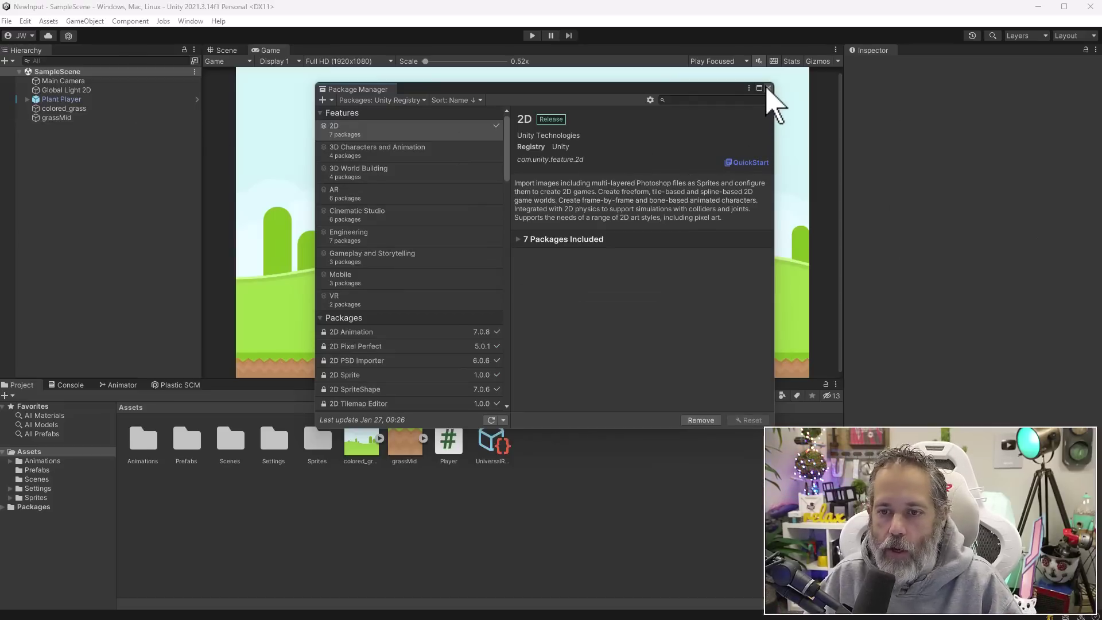
left_click(768, 88)
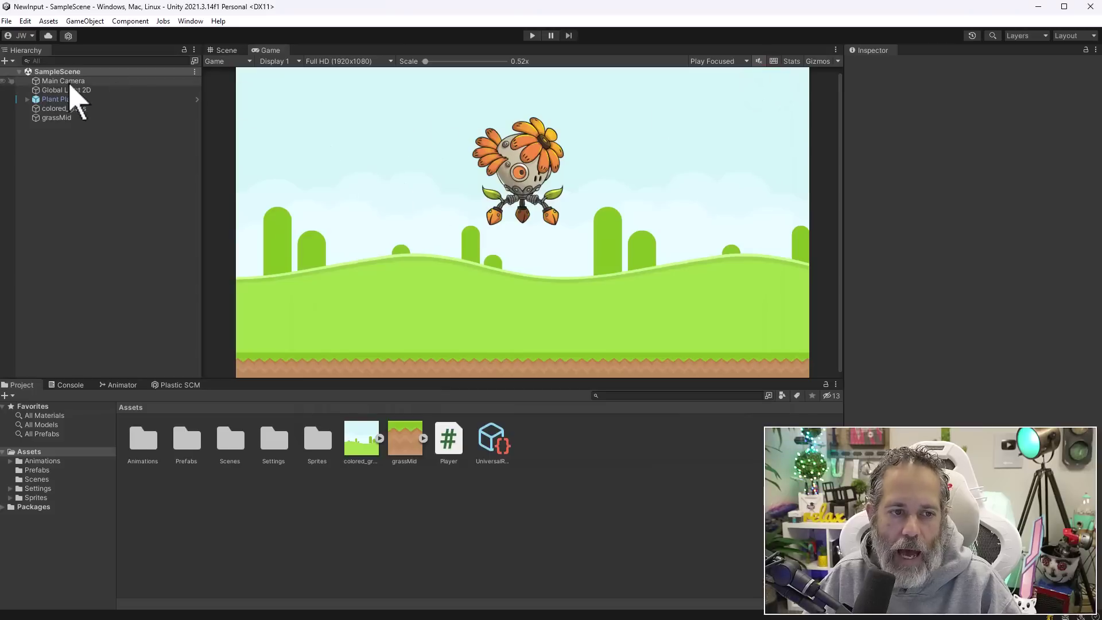
Show Plant Player's components, then scroll down the Unity UI design e-book page.
left_click(60, 99)
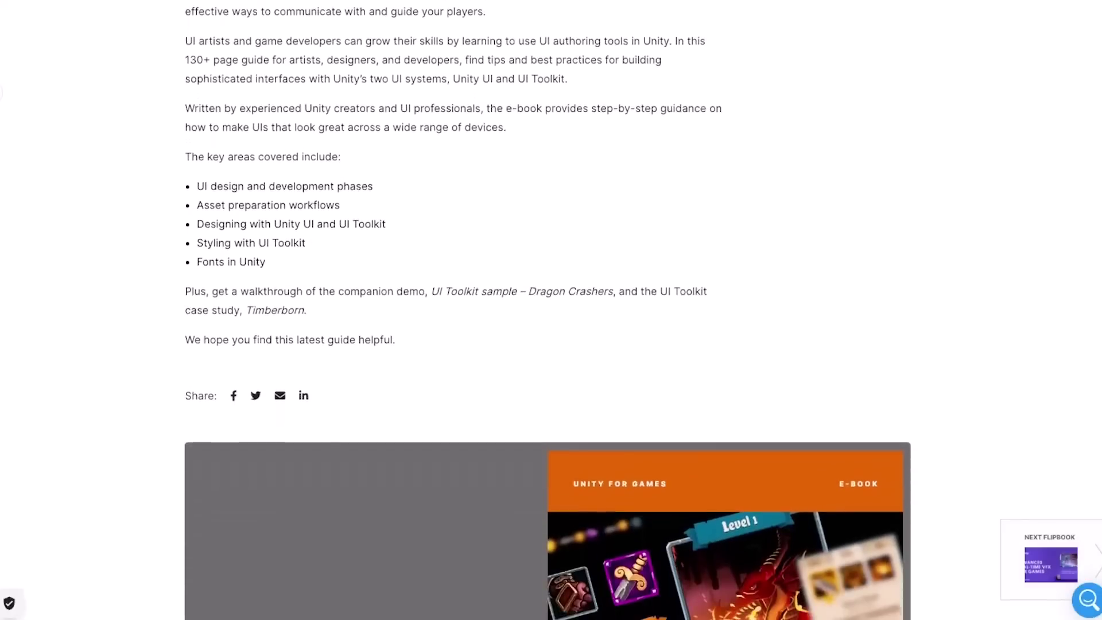
scroll(453, 304, "down", 4)
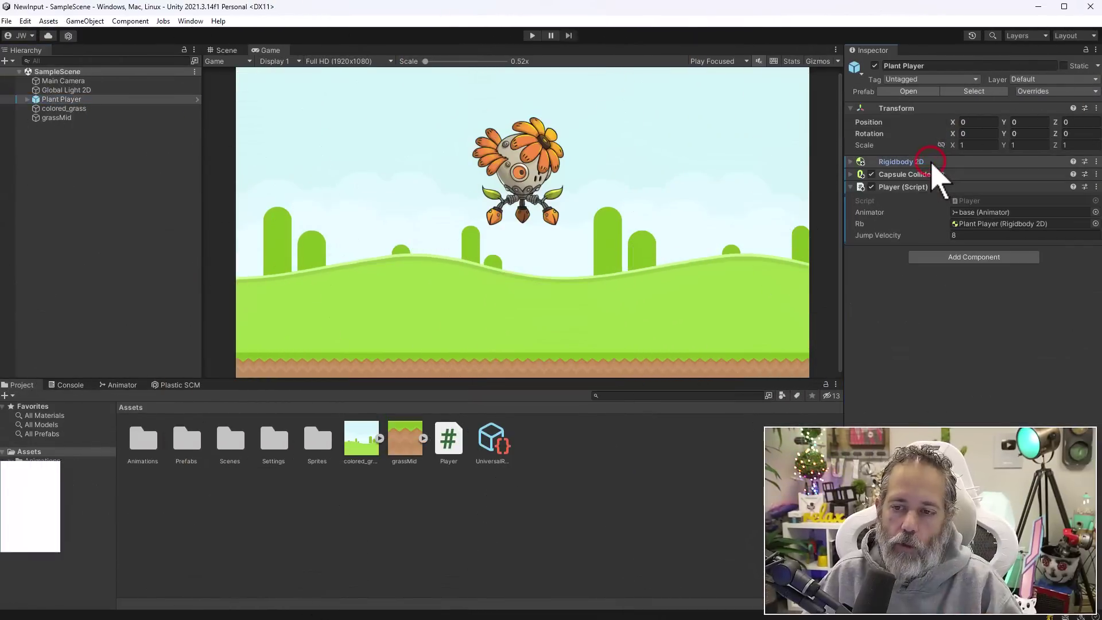
Add a Player Input component to Plant Player and create a new actions asset.
left_click(956, 257)
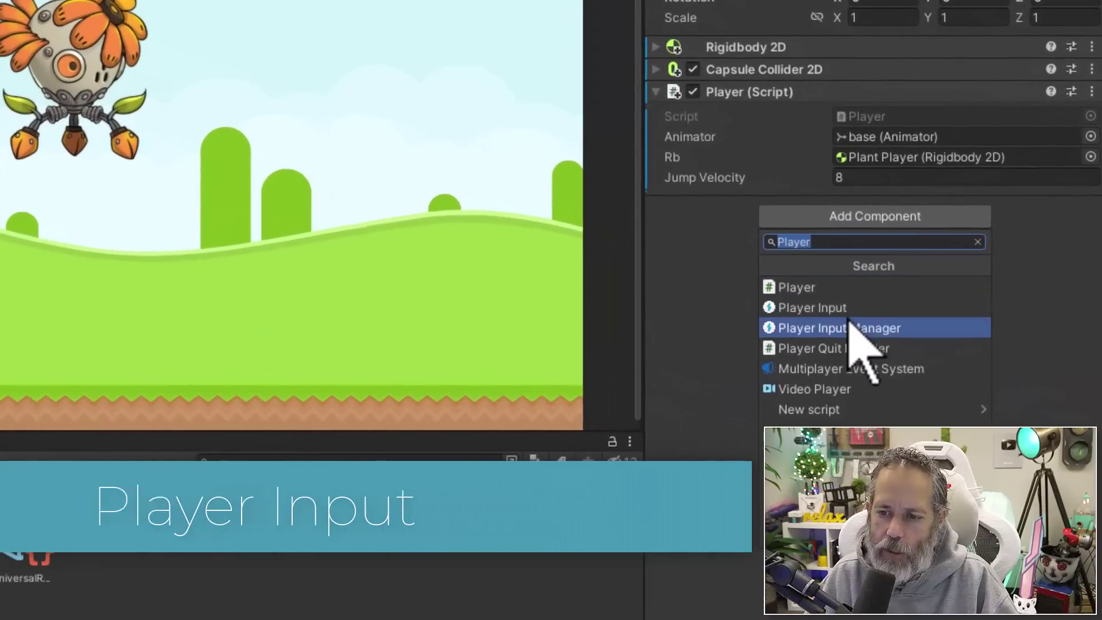
left_click(919, 307)
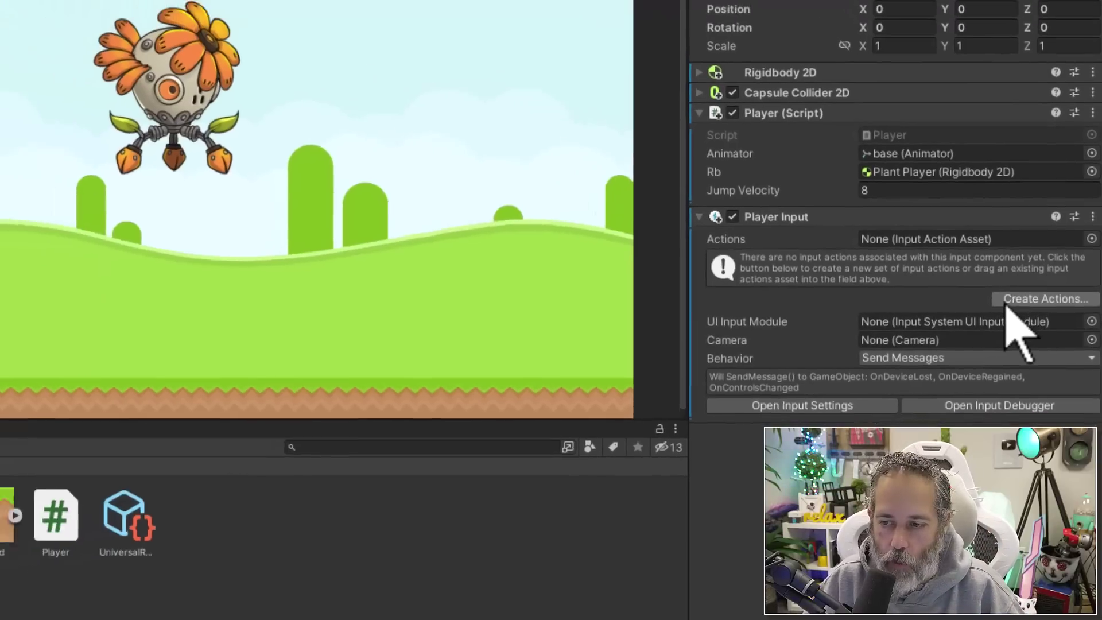
left_click(1010, 298)
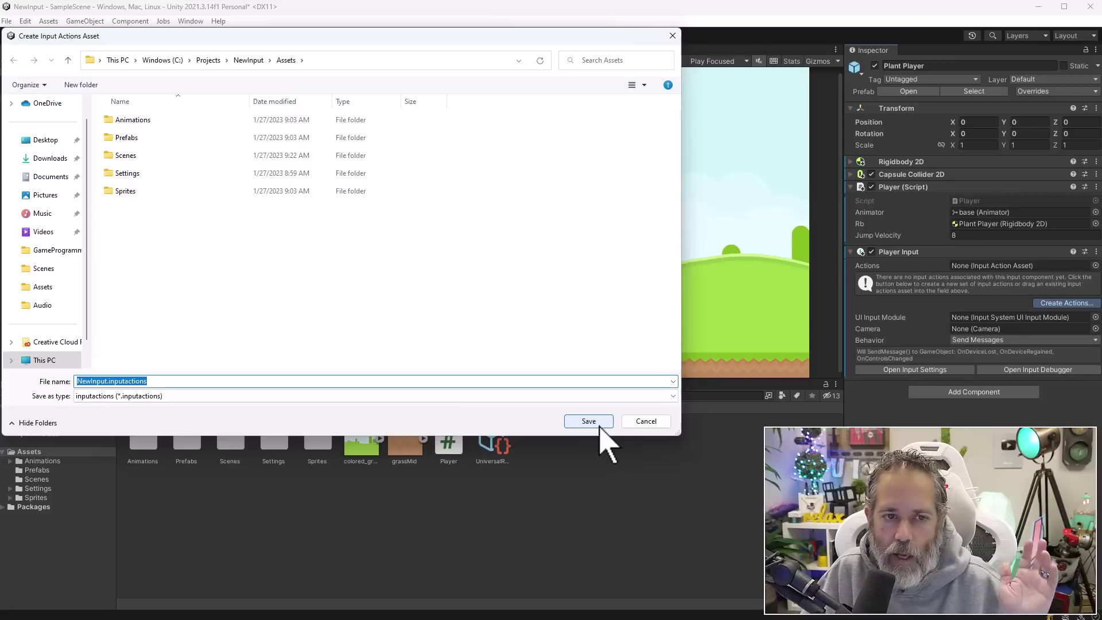
Save the NewInput.inputactions asset and inspect the Move action's Primary2DAxis and Stick bindings.
left_click(589, 421)
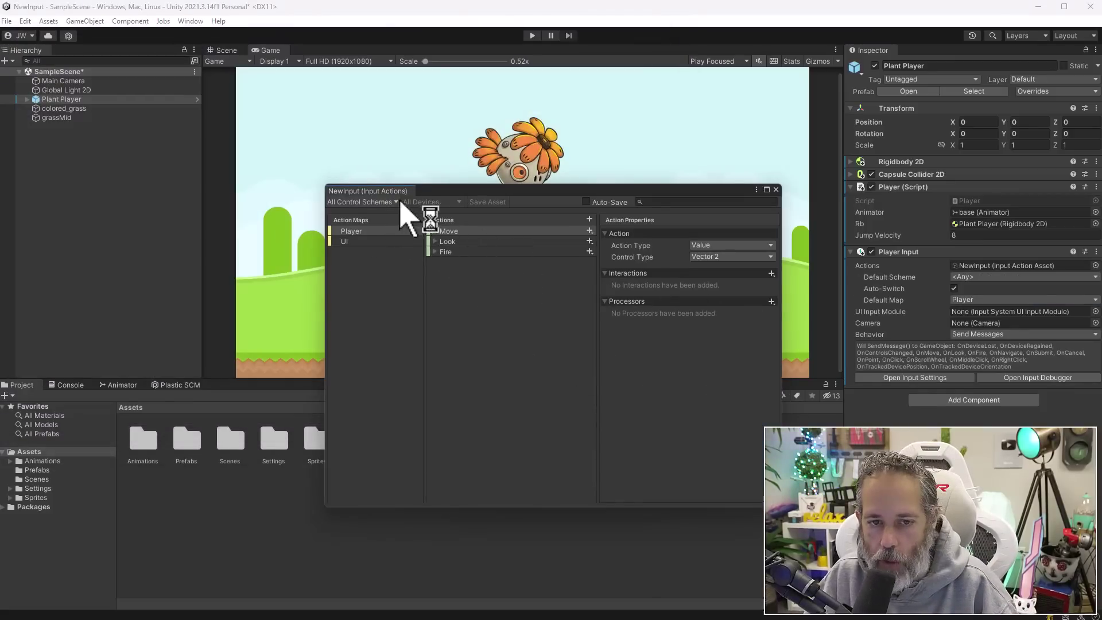
mouse_move(412, 225)
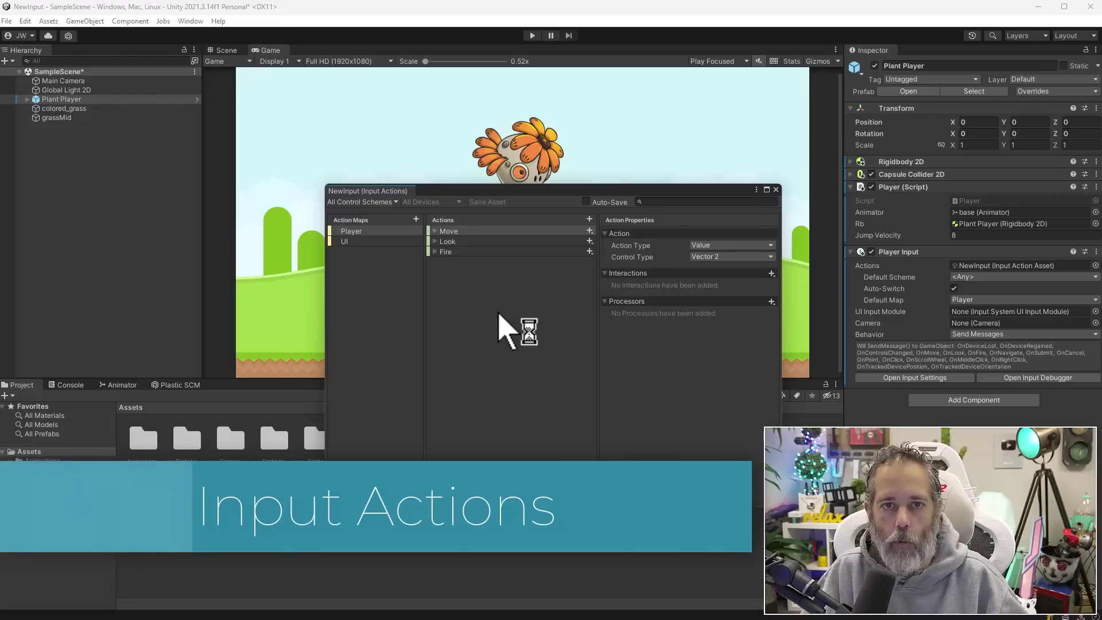
left_click(435, 230)
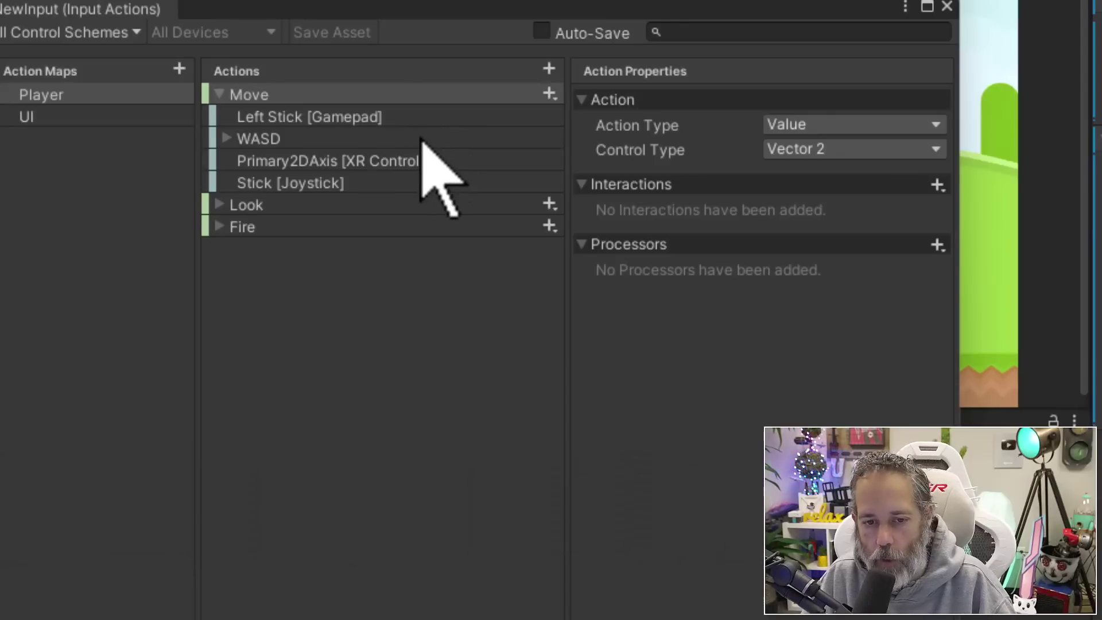
left_click(437, 160)
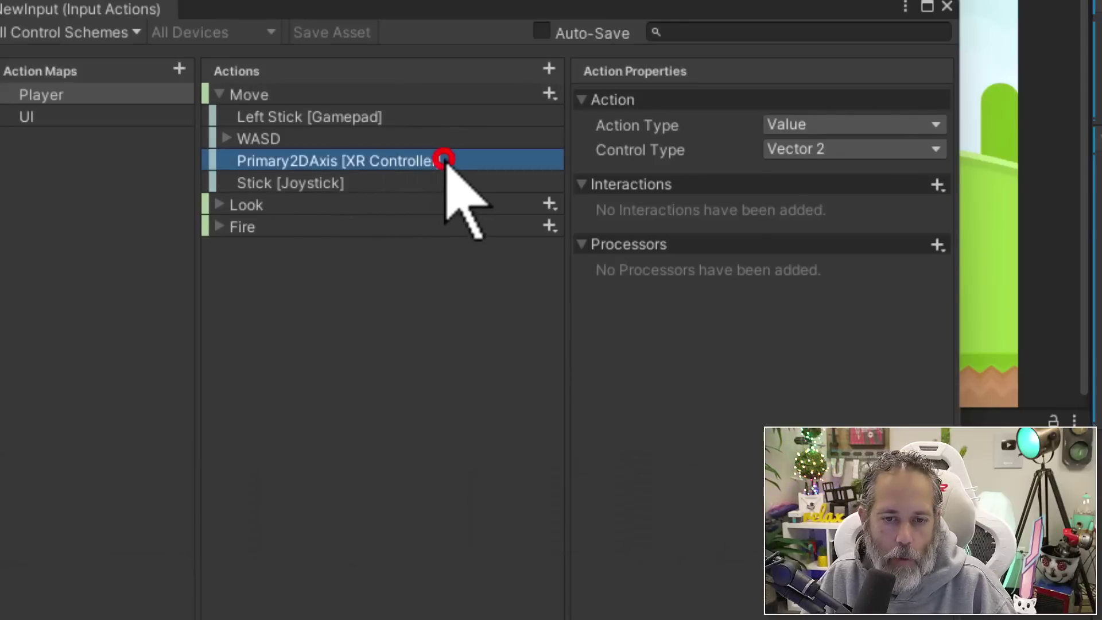
left_click(443, 181)
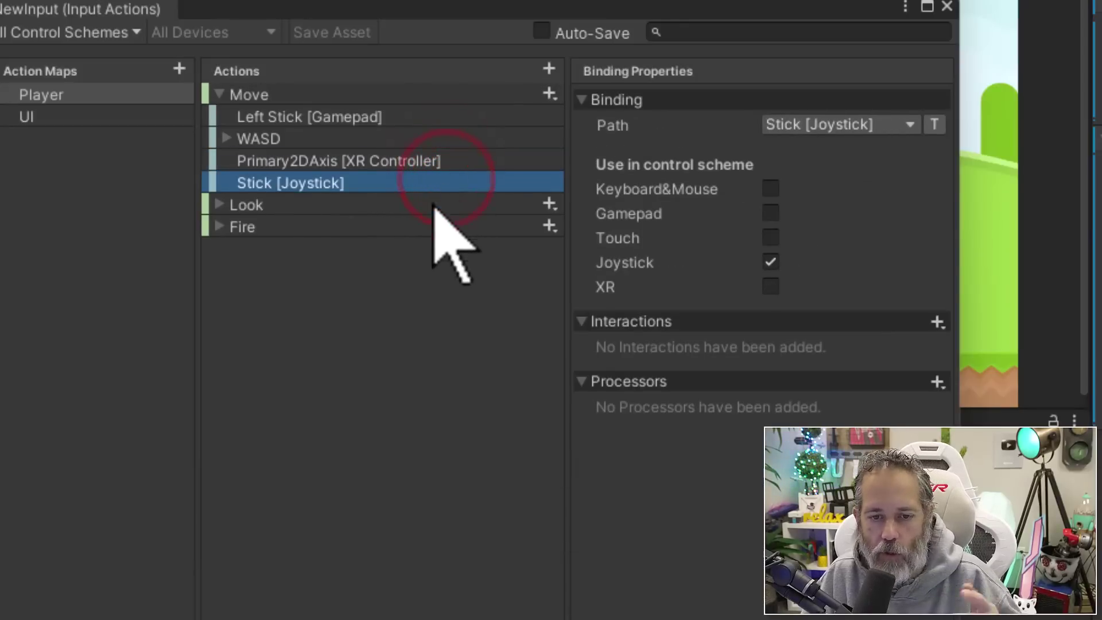
Inspect the Fire and Look actions, including Look's Delta [Pointer] binding, then close the editor.
left_click(220, 226)
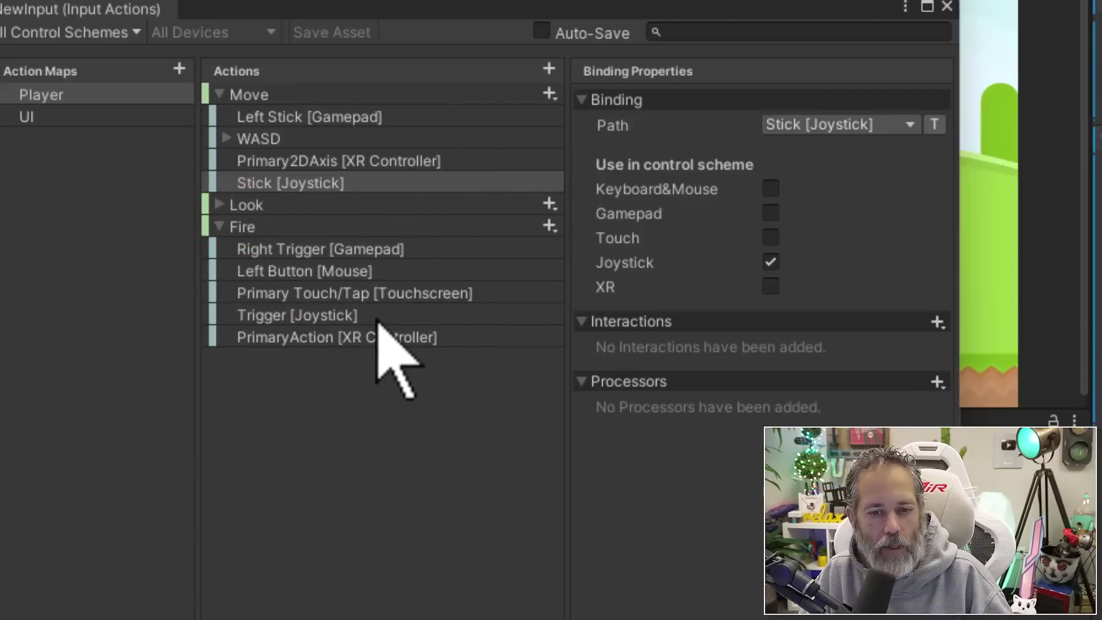
left_click(212, 204)
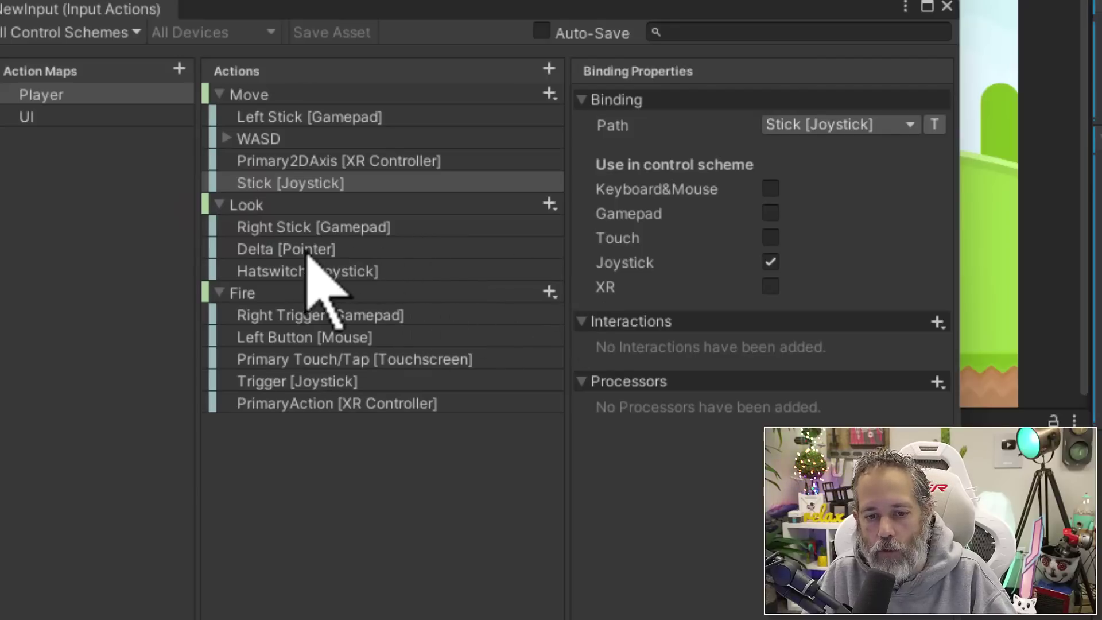
left_click(339, 251)
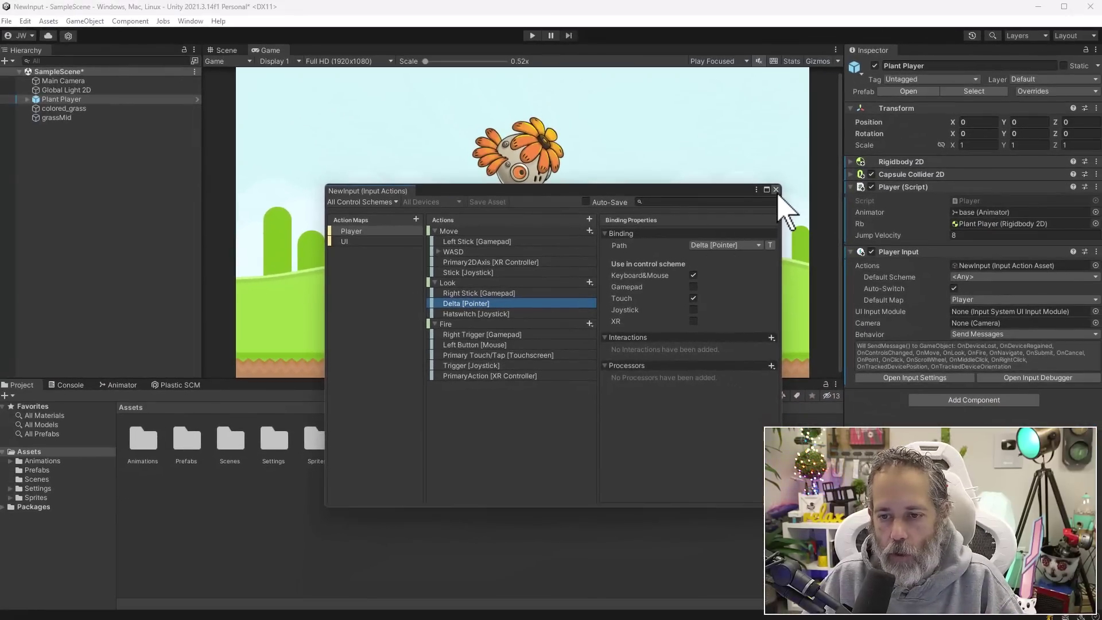
left_click(776, 190)
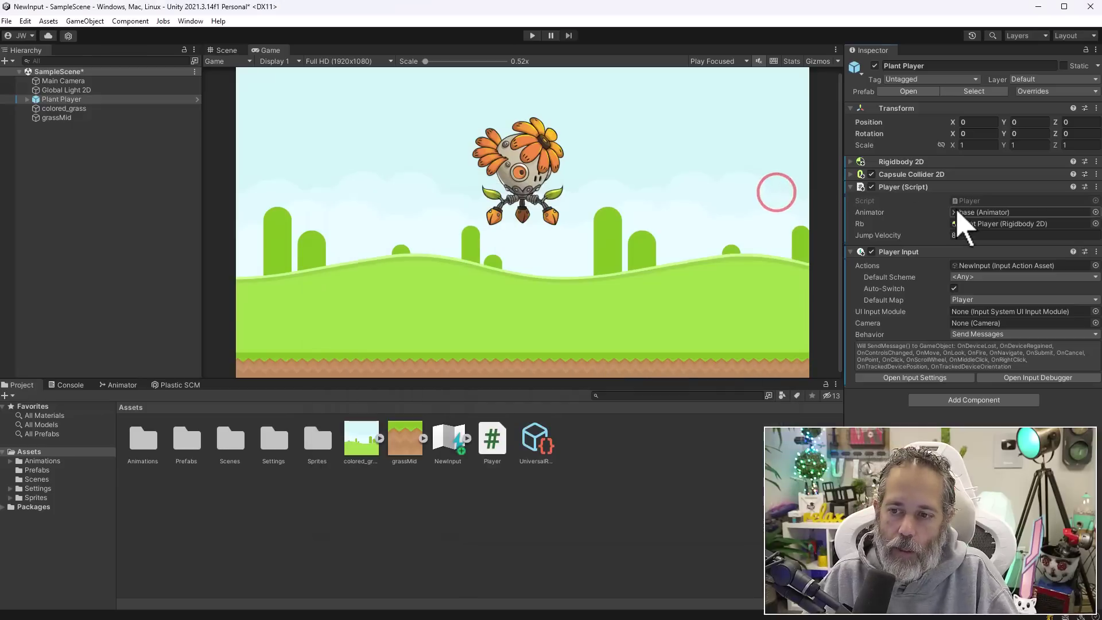
Add _playerInput = GetComponent<PlayerInput>() to OnValidate in Player.cs and generate its field.
left_click(982, 198)
double_click(983, 198)
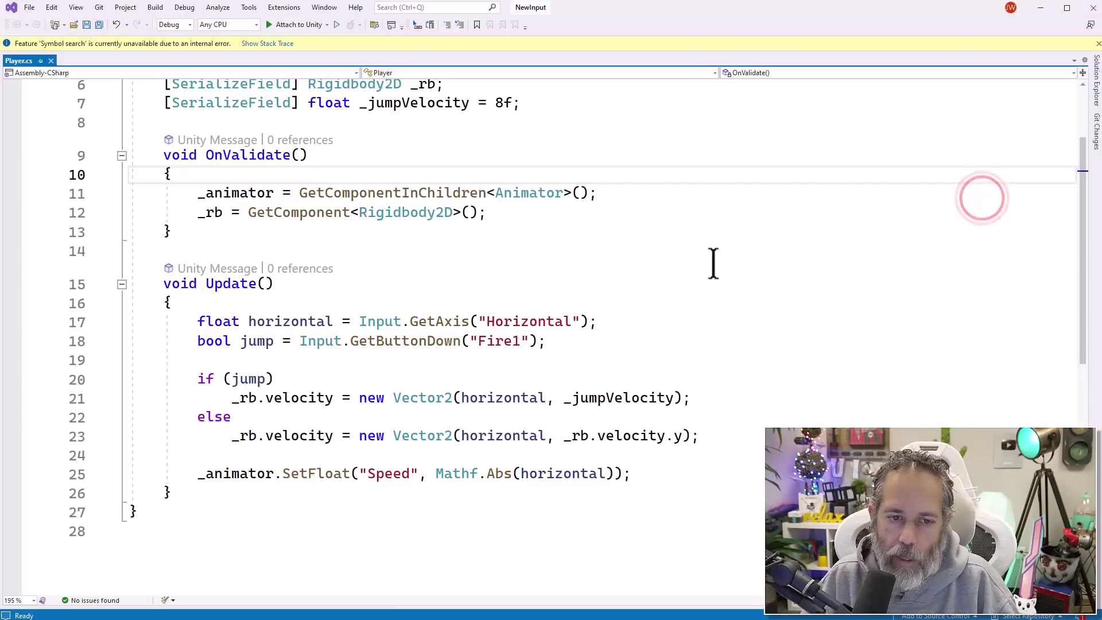
scroll(778, 277, "up", 1)
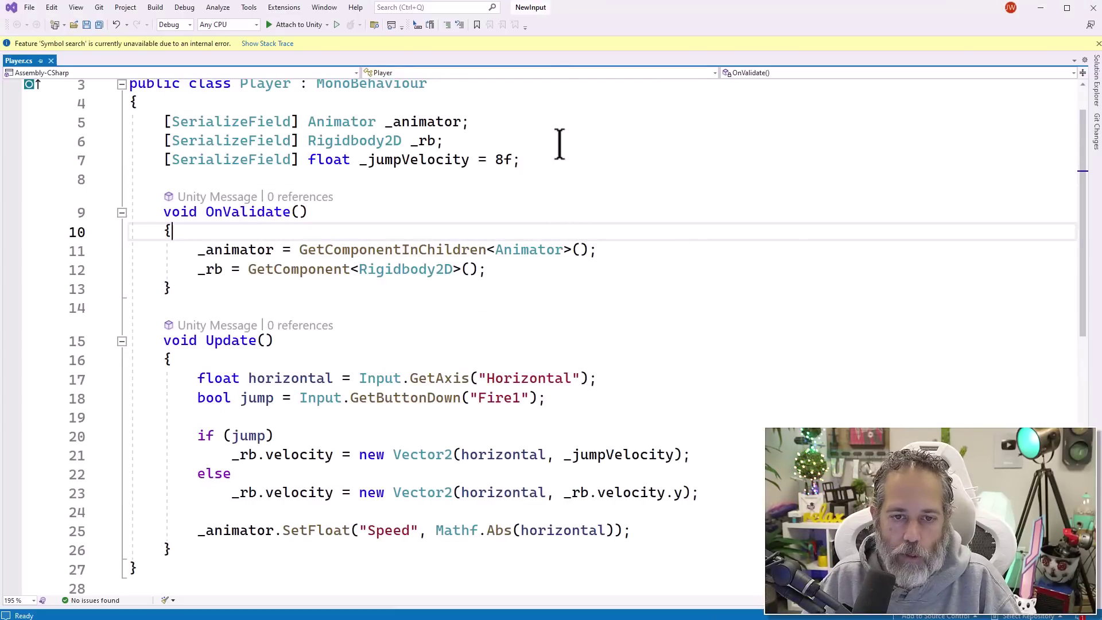
left_click(534, 137)
key("Down")
key("Down")
key("Down")
key("Down")
key("Down")
key("Down")
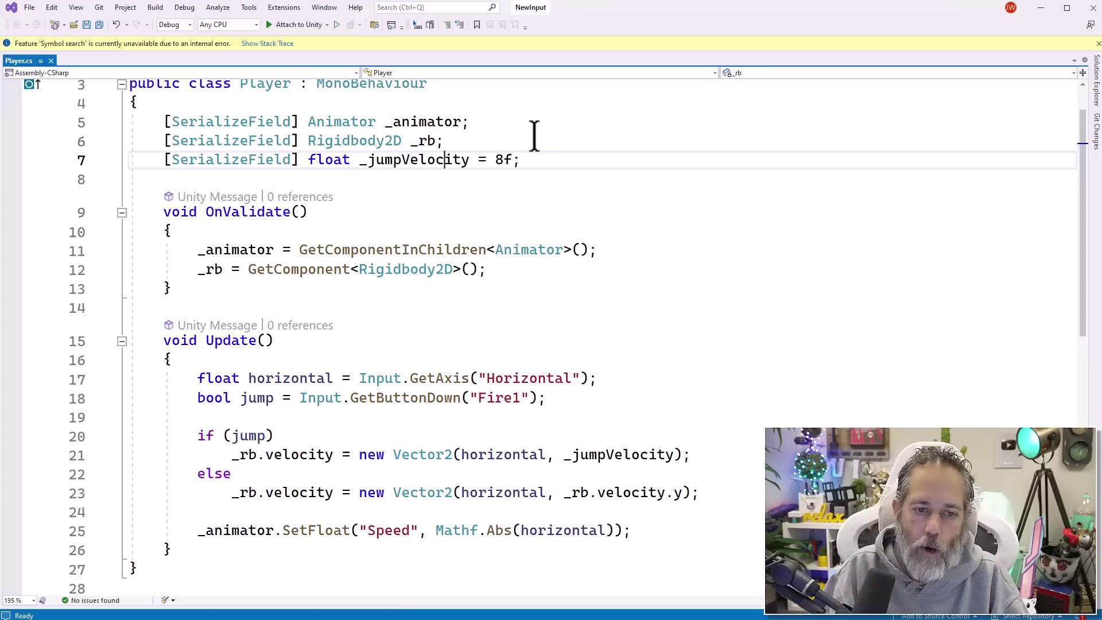
key("End")
key("Return")
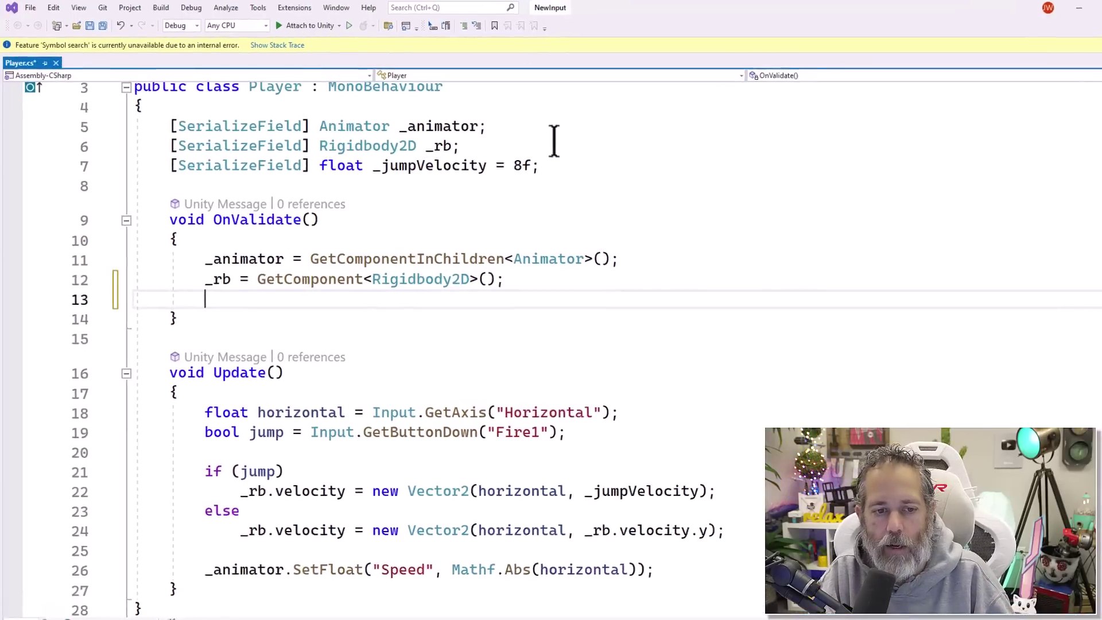
type("_playerI")
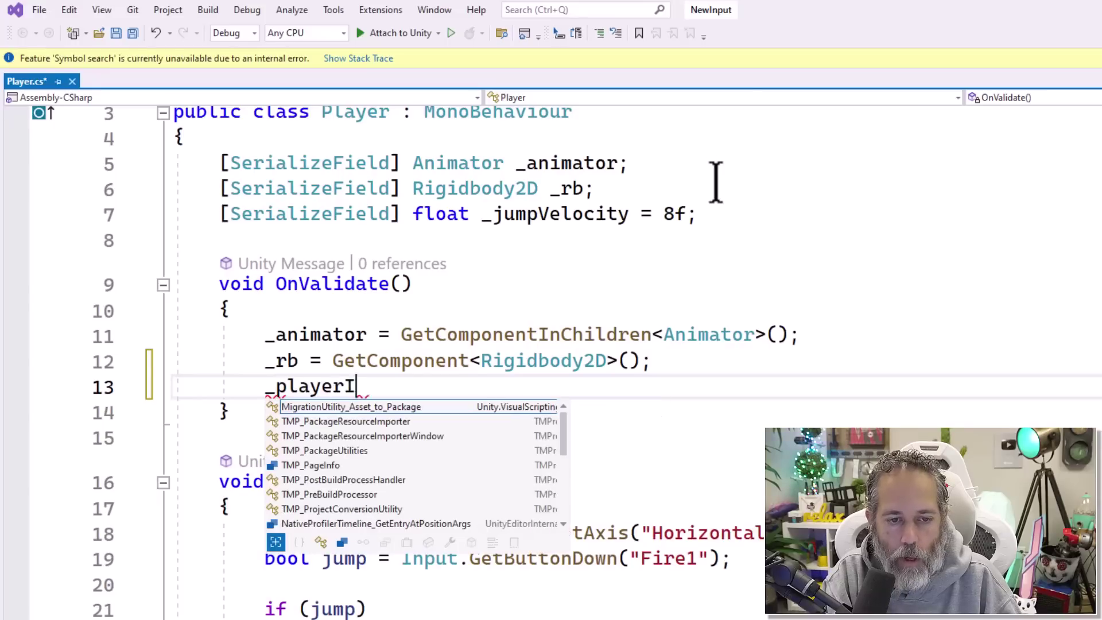
type("nput = GetComponent")
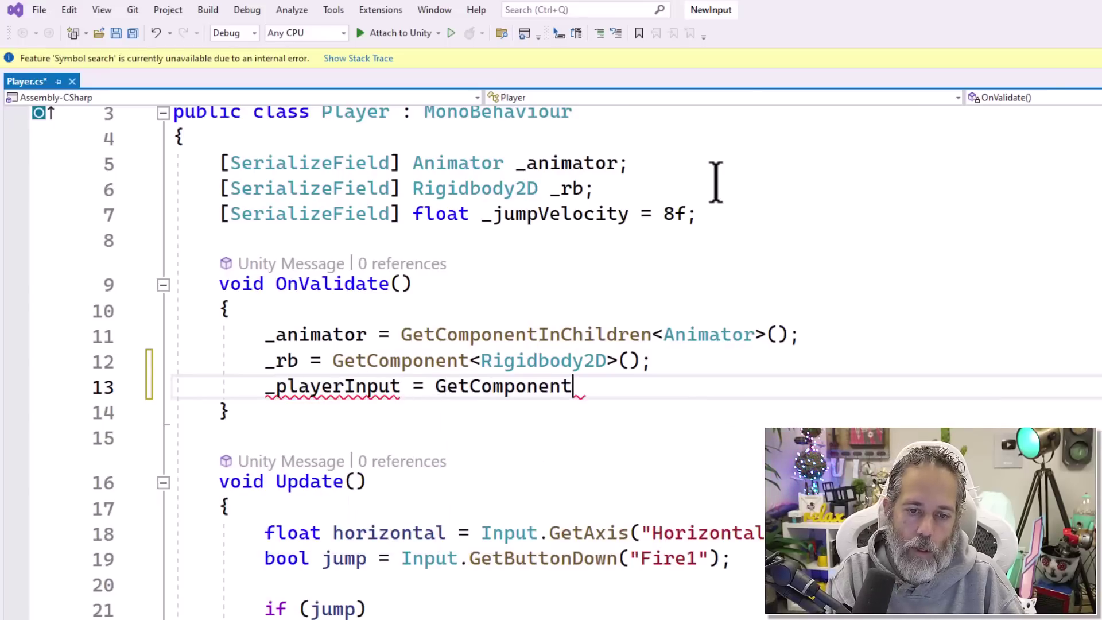
type("<PlayerInput>();")
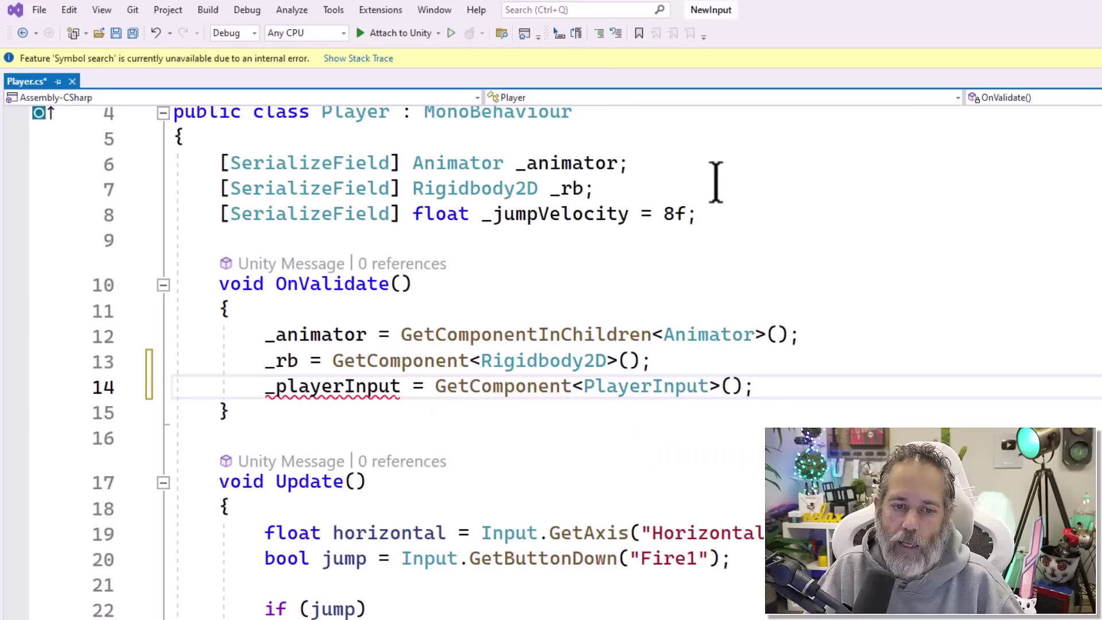
key("ctrl+period")
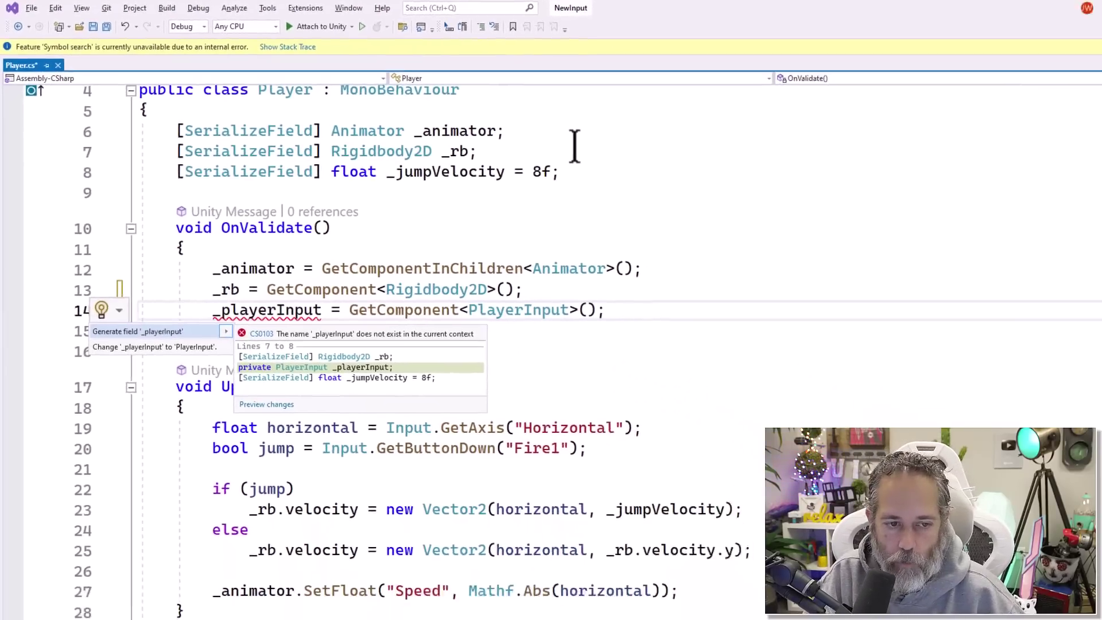
key("Return")
Mark the new _playerInput field with the [SerializeField] attribute instead of private.
scroll(533, 136, "up", 1)
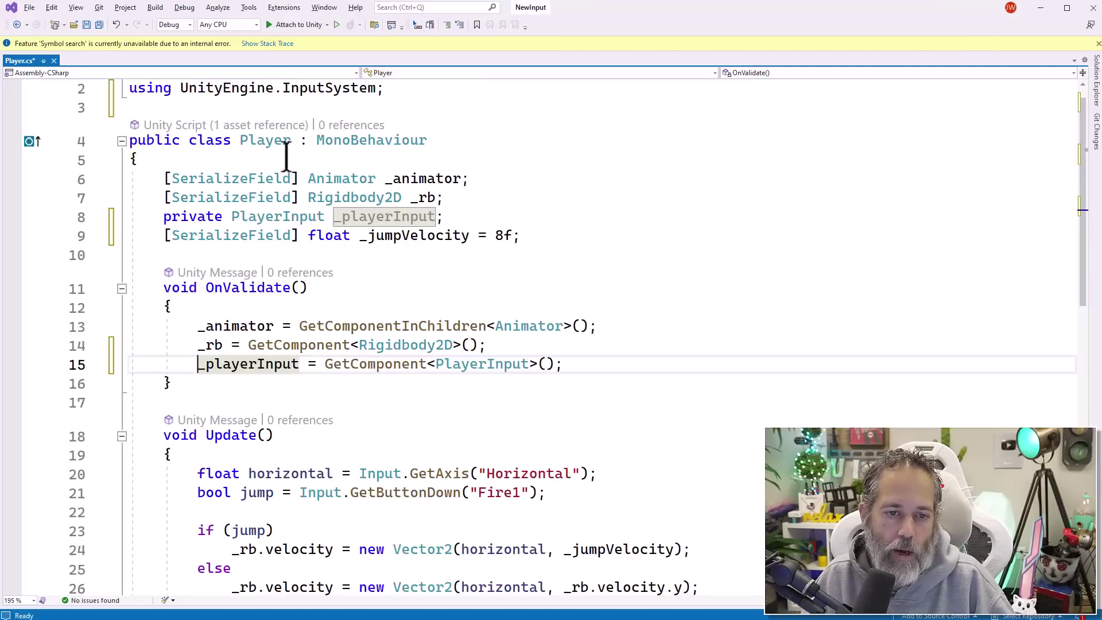
left_click(302, 235)
key("shift+Home")
key("ctrl+c")
key("Up")
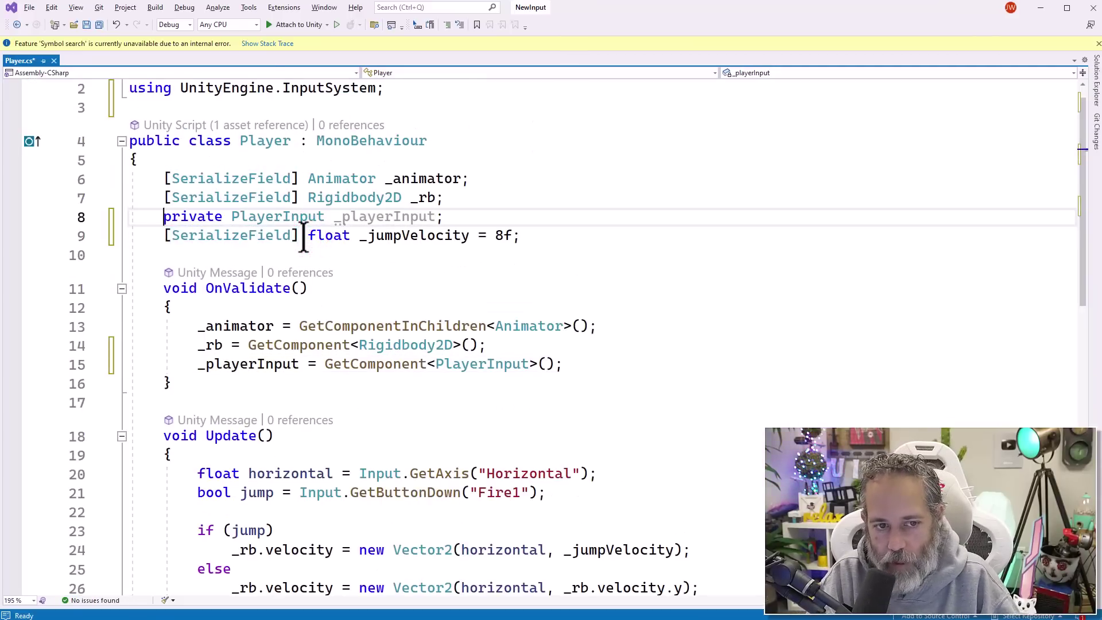
key("ctrl+shift+Right")
key("ctrl+v")
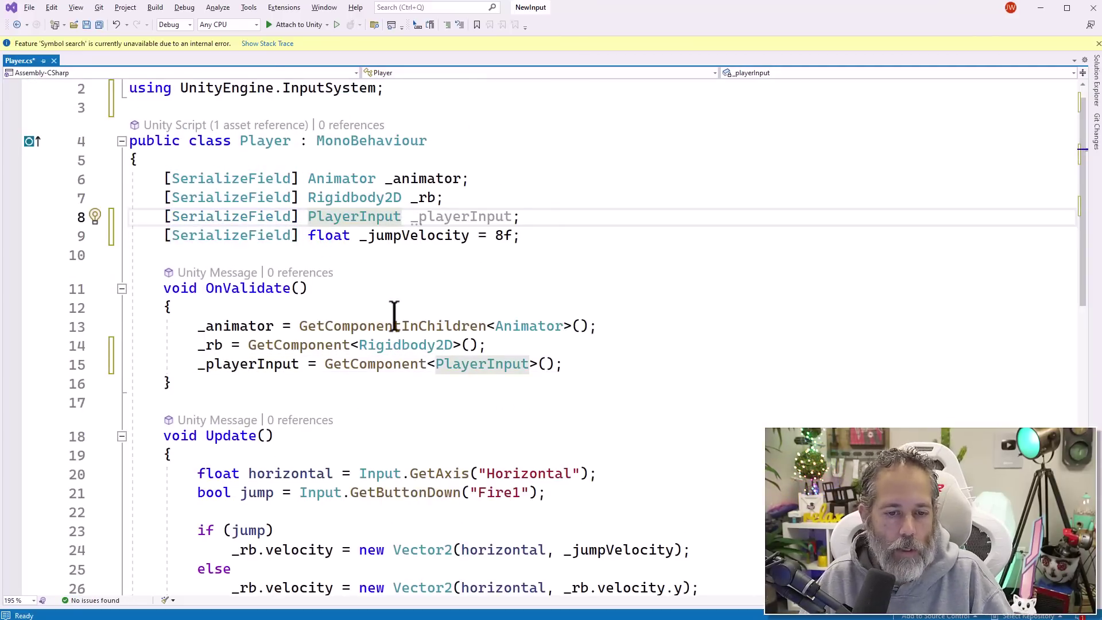
Replace the Horizontal GetAxis call with _playerInput.actions["Move"].ReadValue<Vector2>().x.
scroll(399, 314, "down", 2)
double_click(256, 251)
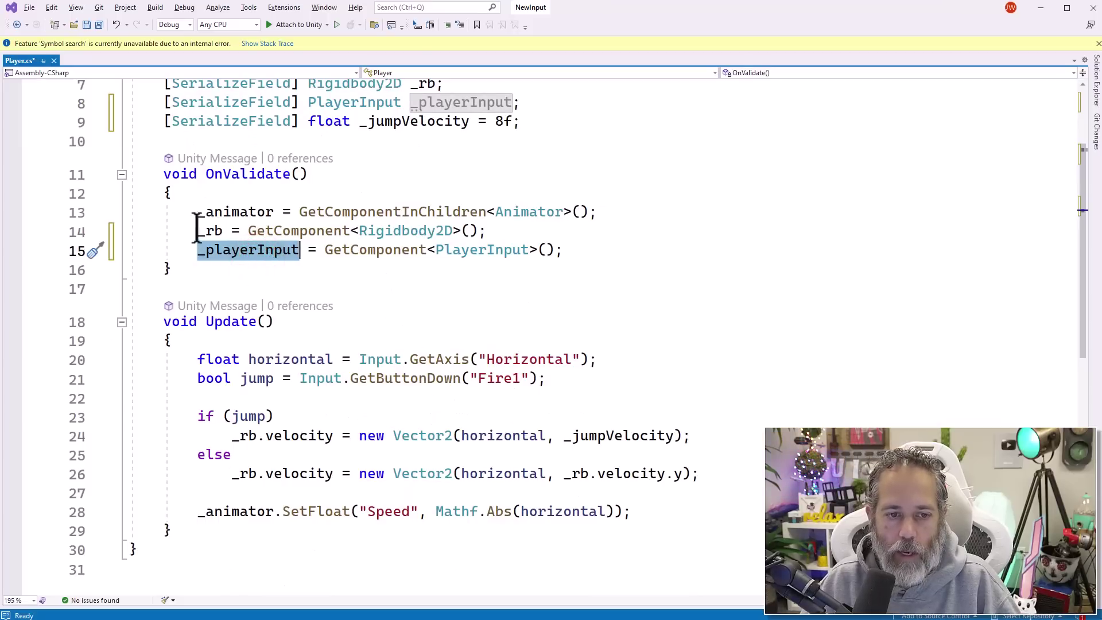
left_click_drag(361, 359, 647, 366)
key("ctrl+v")
type(".a")
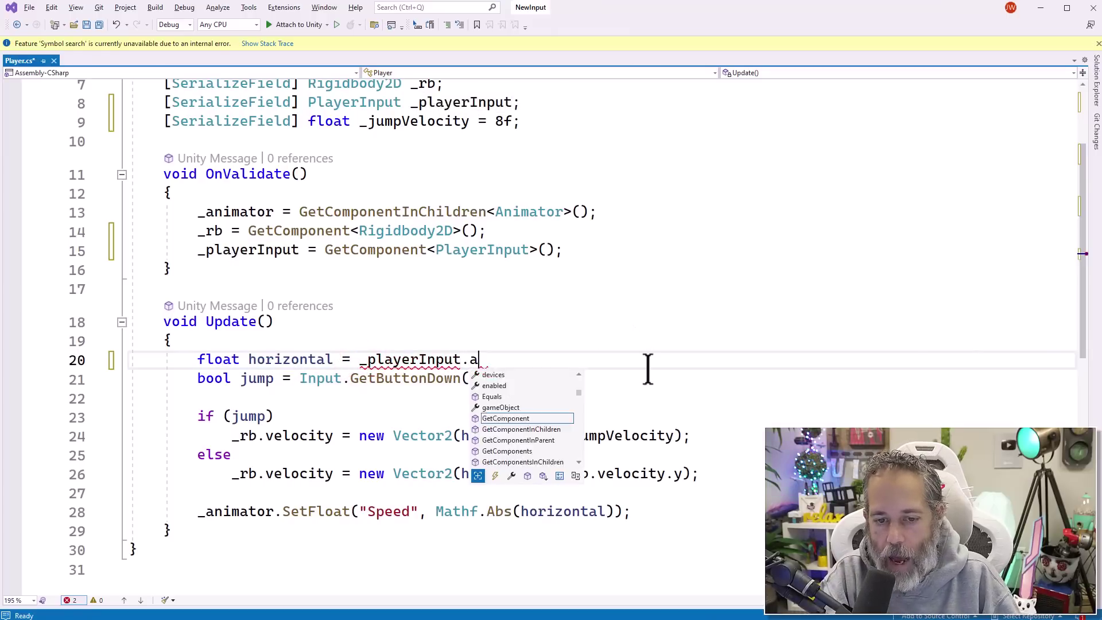
type("ctions[\"Move")
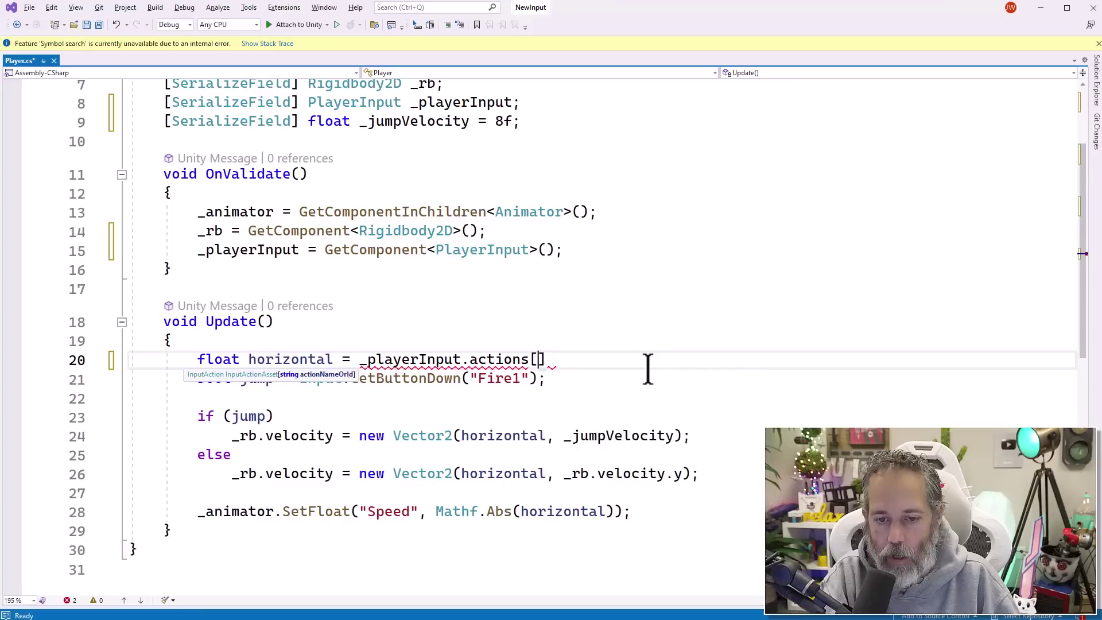
type("\"]")
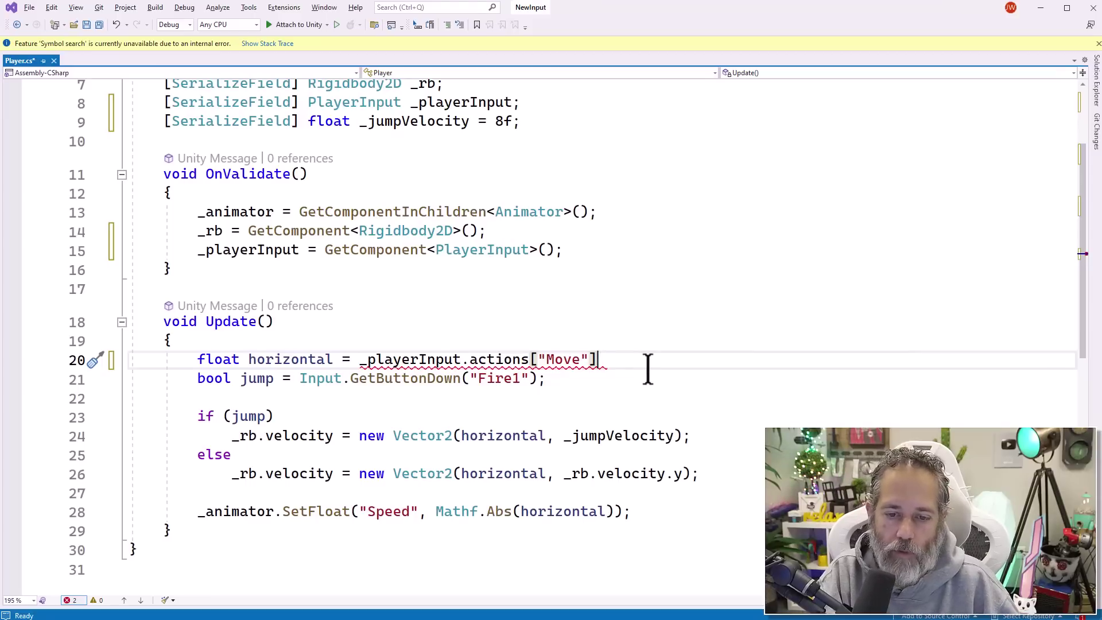
type(".Read")
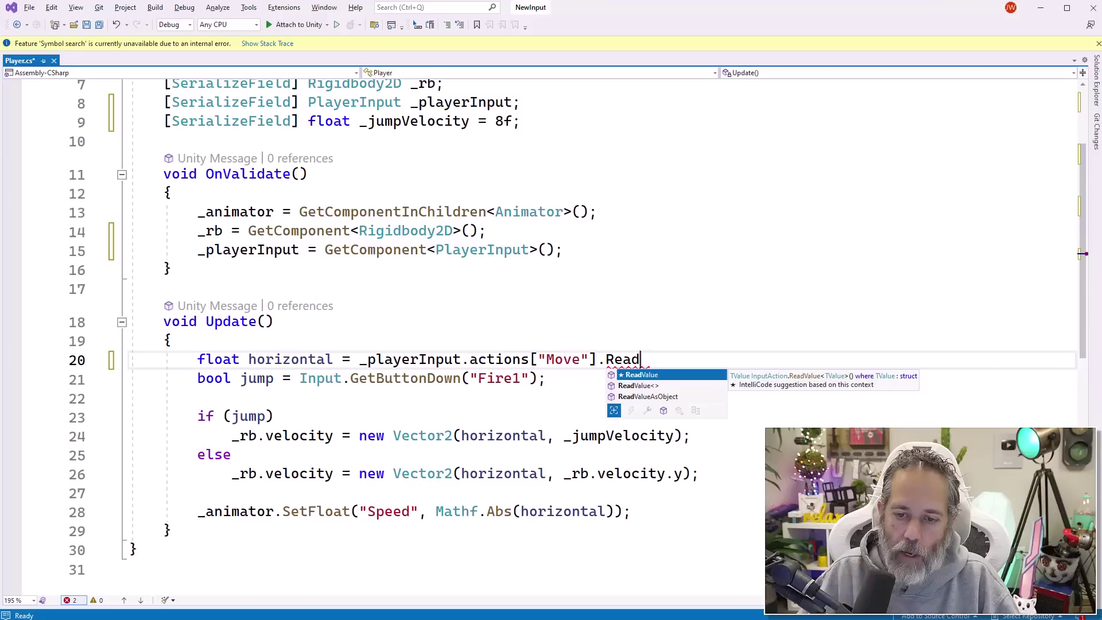
key("Tab")
type("<")
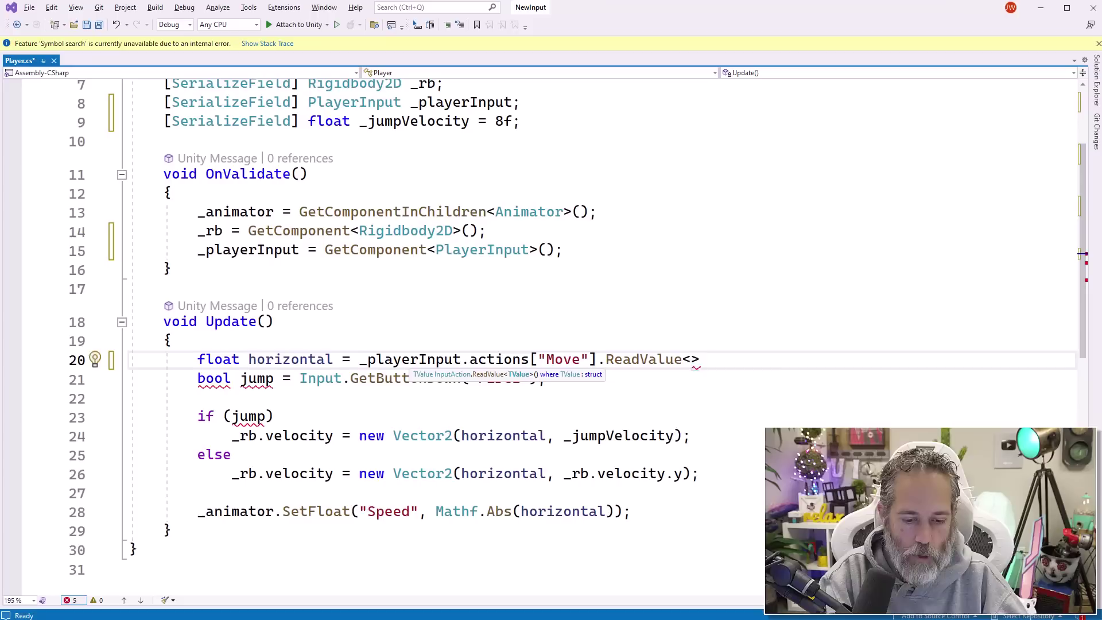
type("Vector2>")
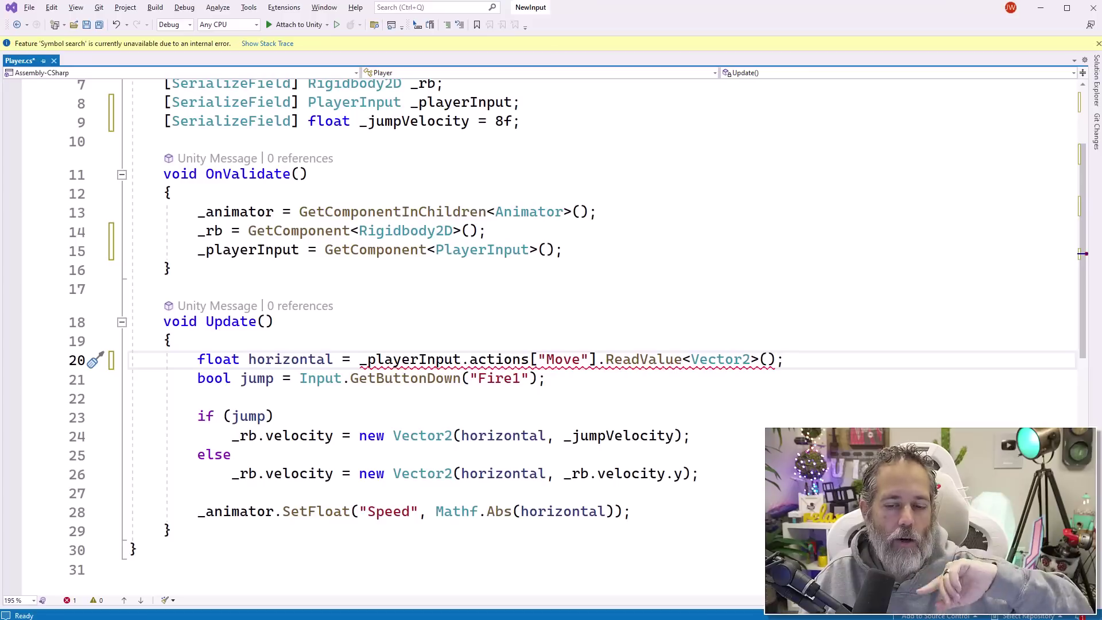
type(".x")
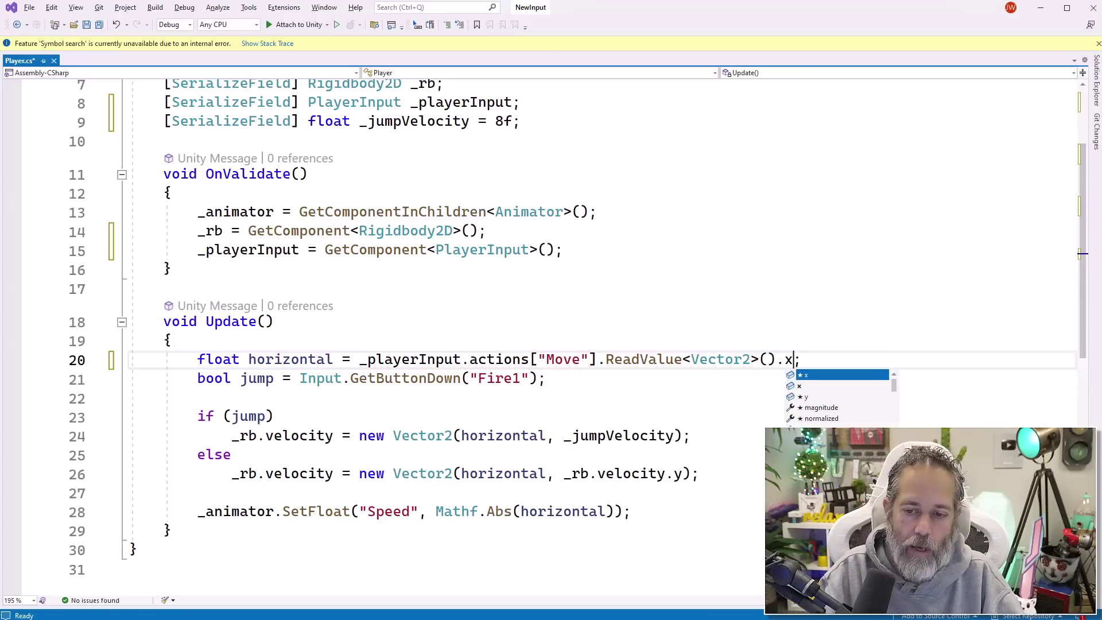
left_click(275, 360)
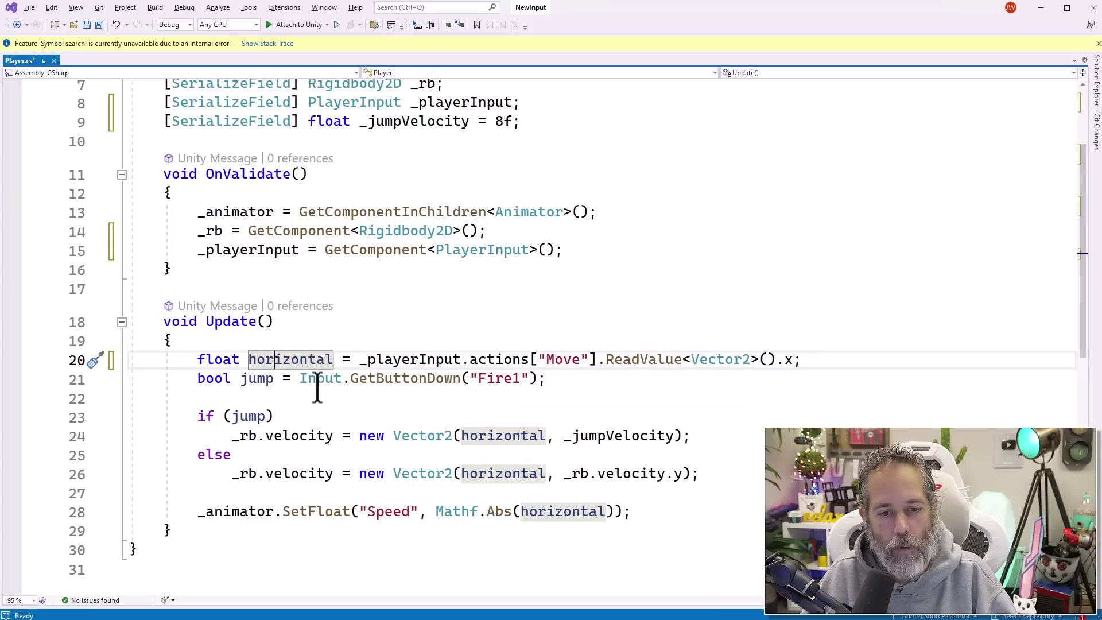
Replace the GetButtonDown Fire1 call with _playerInput.actions["Fire"].WasPerformedThisFrame().
left_click_drag(300, 379, 535, 384)
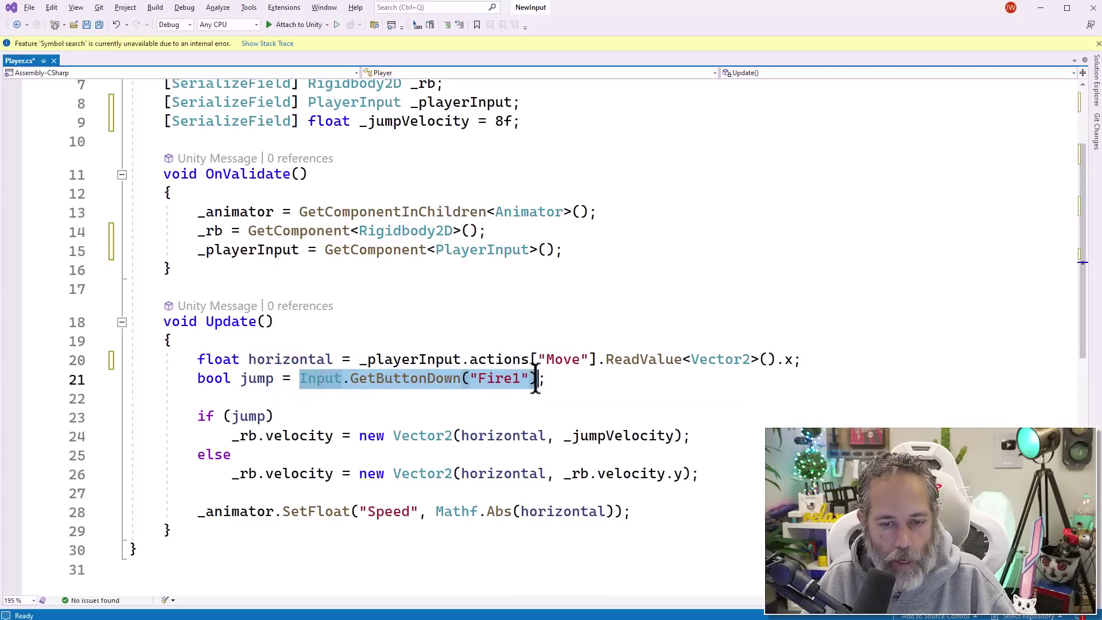
type("_playerInput.")
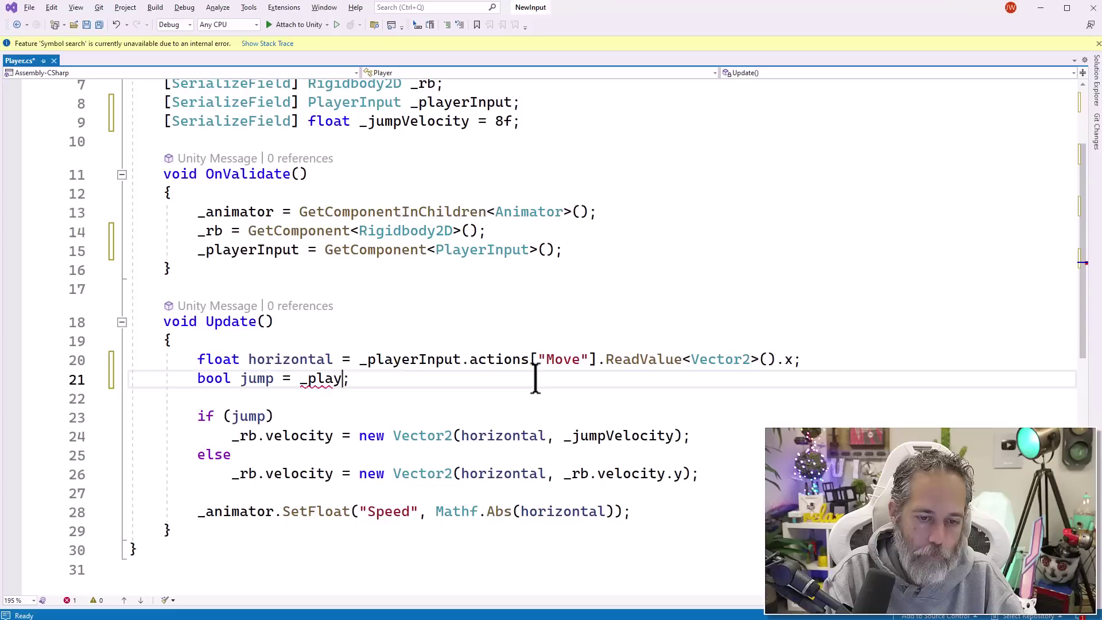
type("act")
key("Tab")
type("[\"")
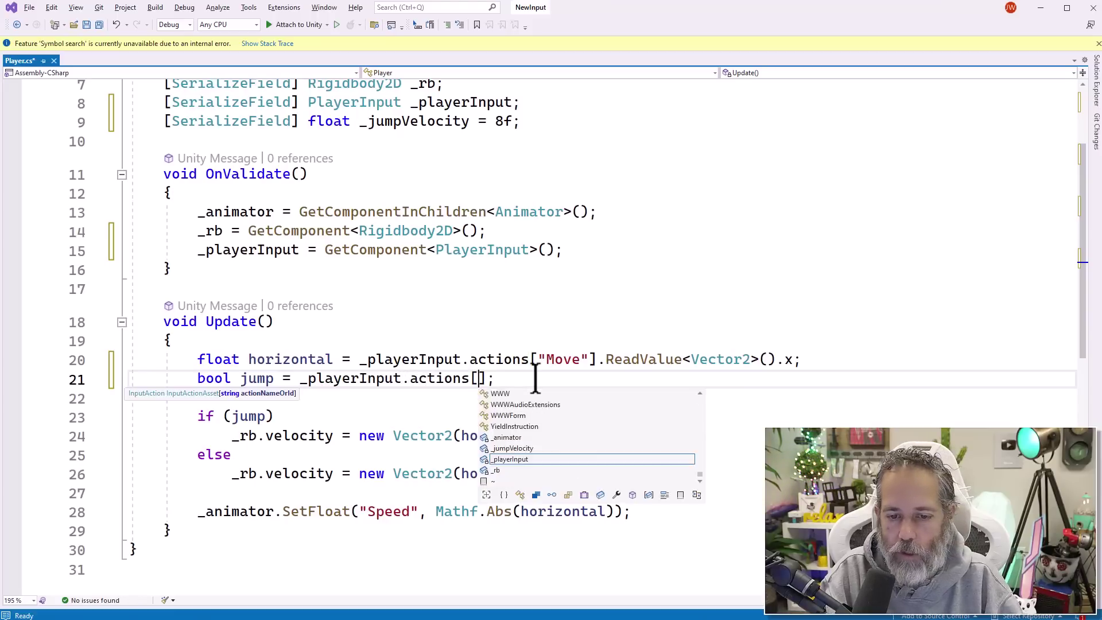
type("Fire\"]")
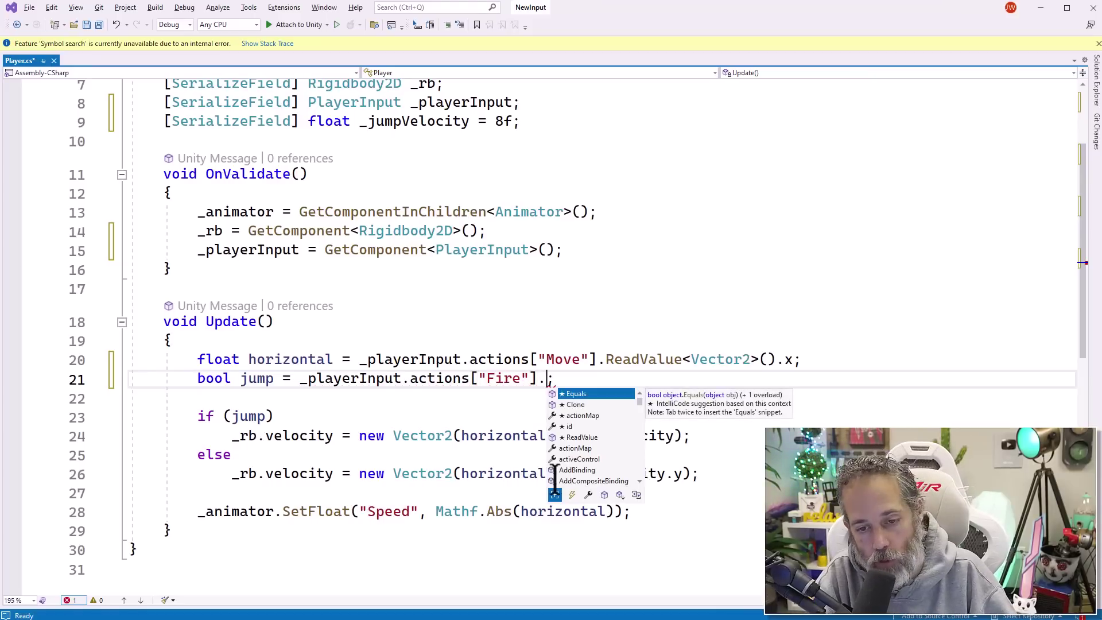
type("was")
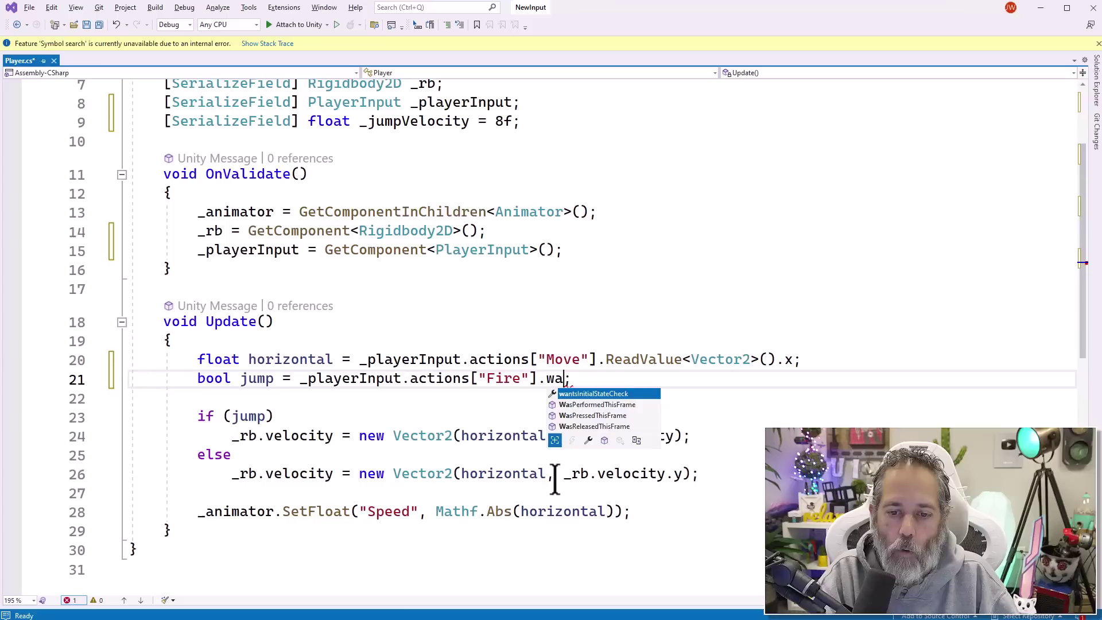
key("Down")
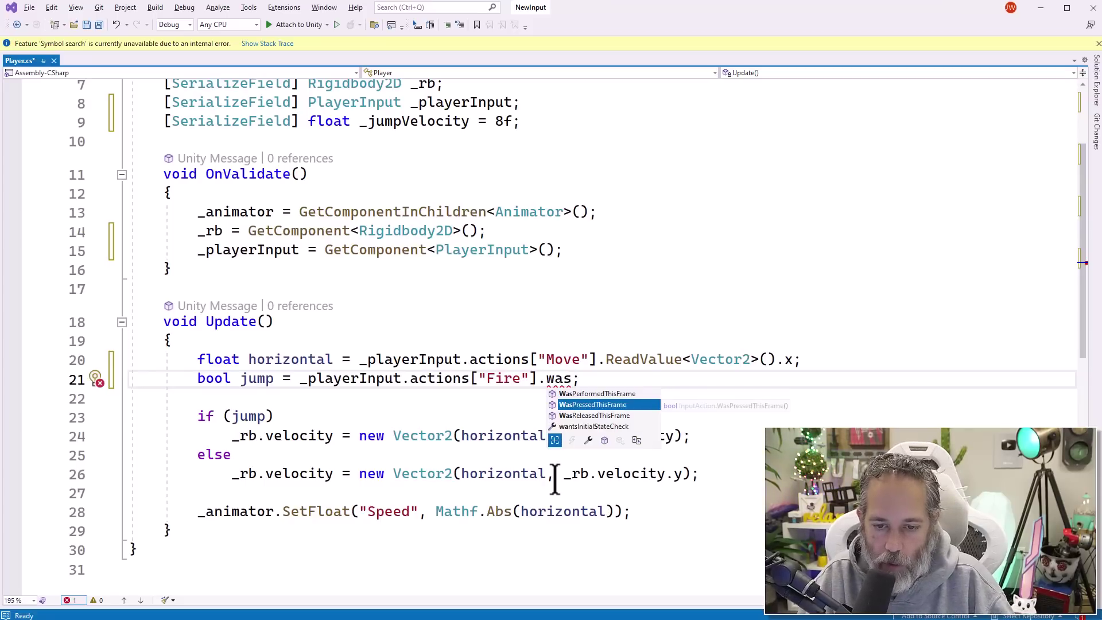
key("Up")
key("Tab")
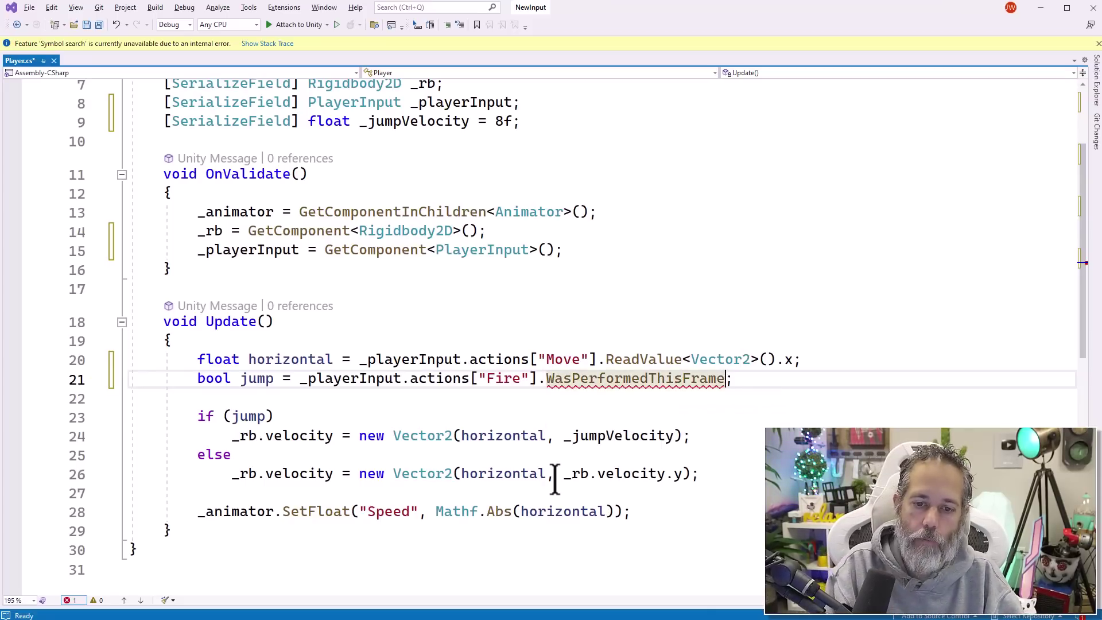
type("()")
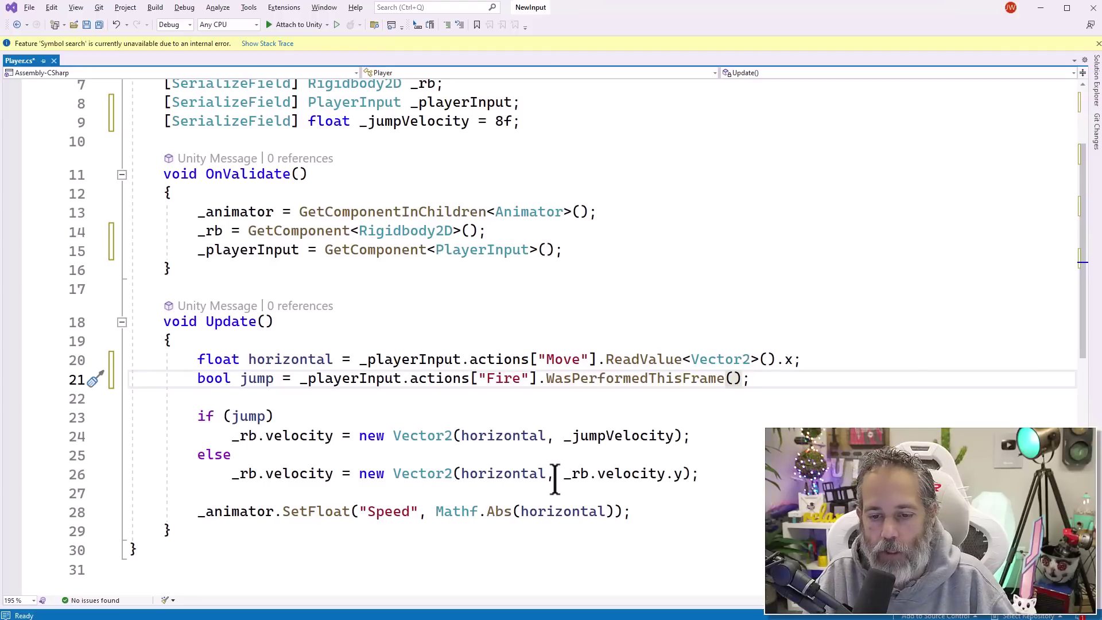
Change the jump check to WasPressedThisFrame() and save Player.cs.
key("ctrl+shift+Left")
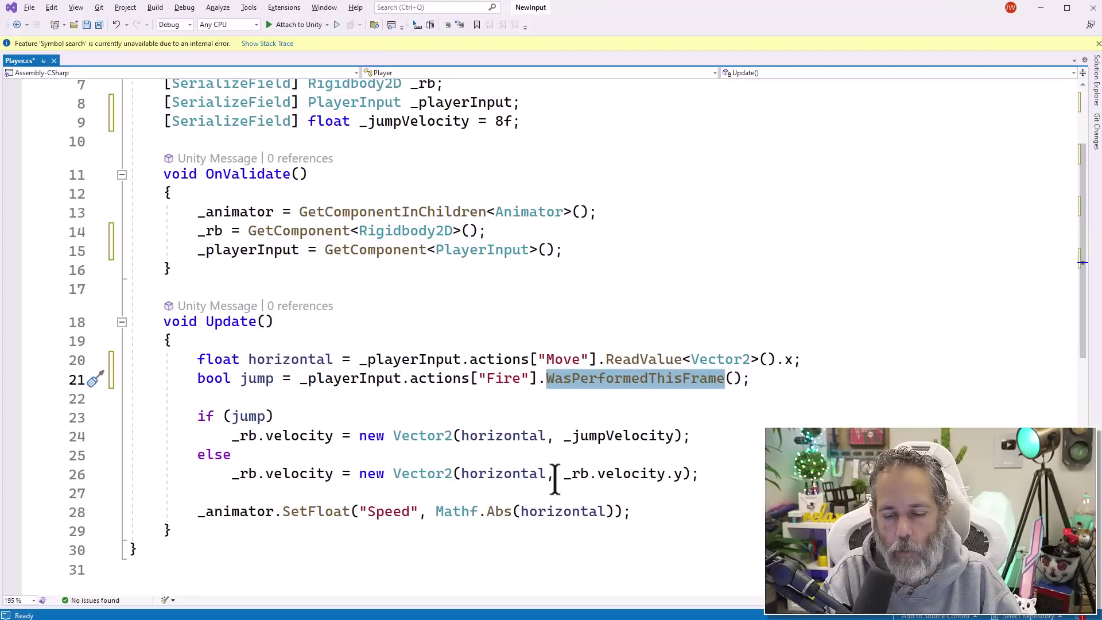
type("Was")
key("Down")
key("Tab")
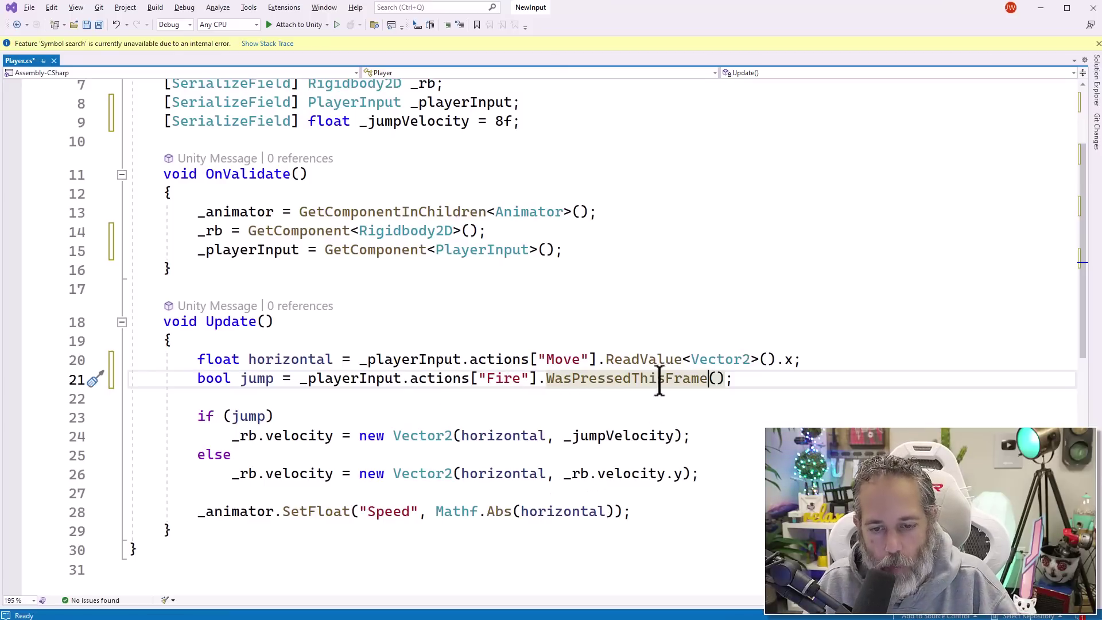
key("ctrl+s")
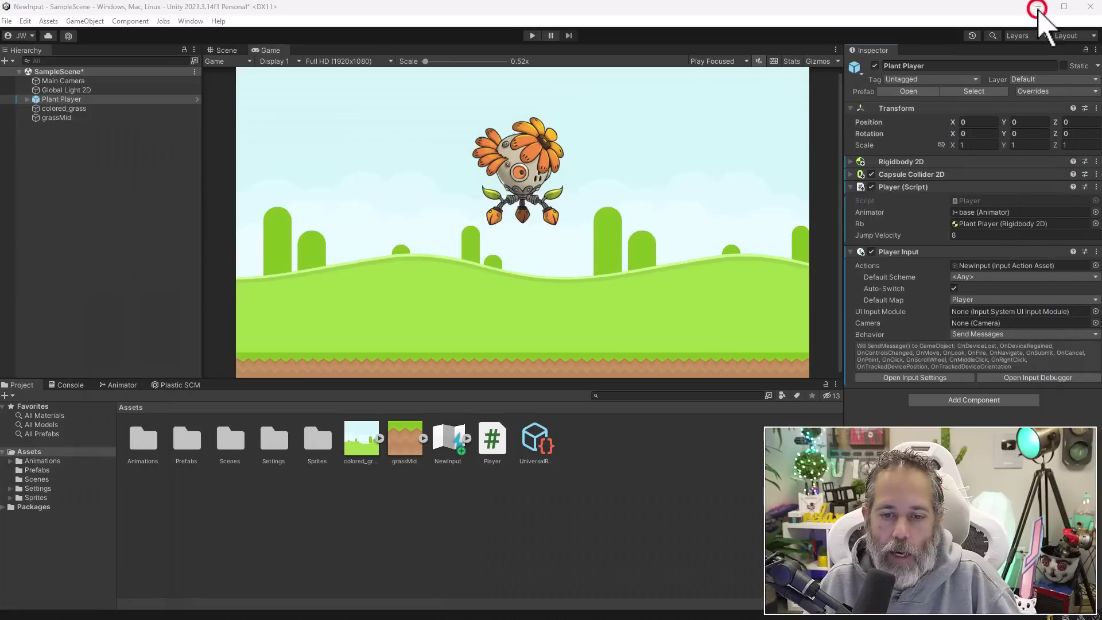
Back in Unity, play-test the plant moving and jumping with the new Input System, then stop.
left_click(1040, 8)
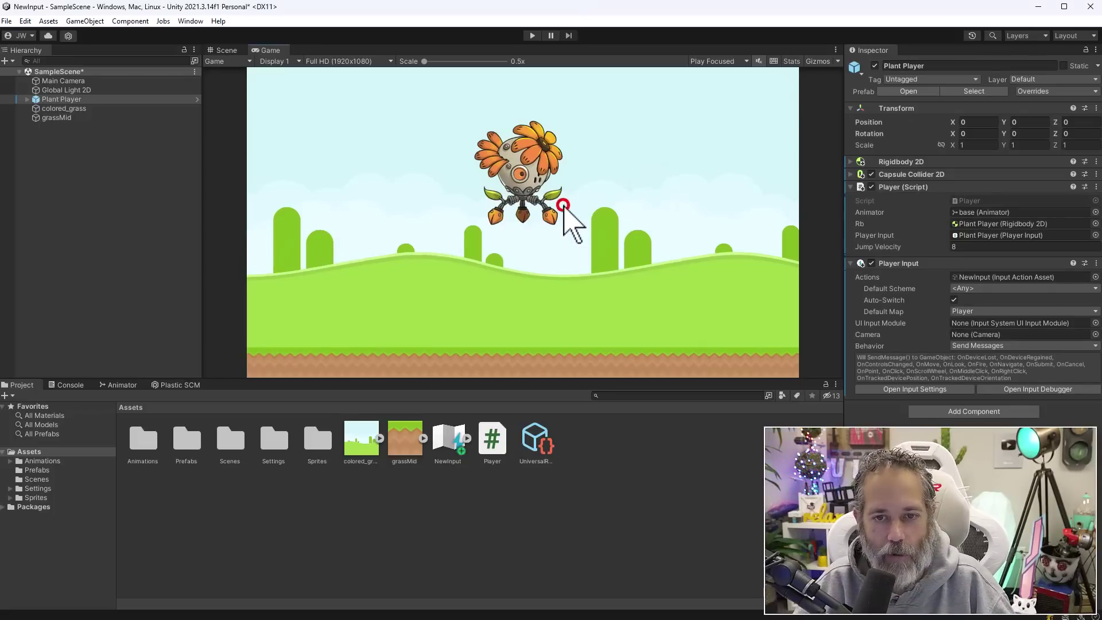
left_click(532, 35)
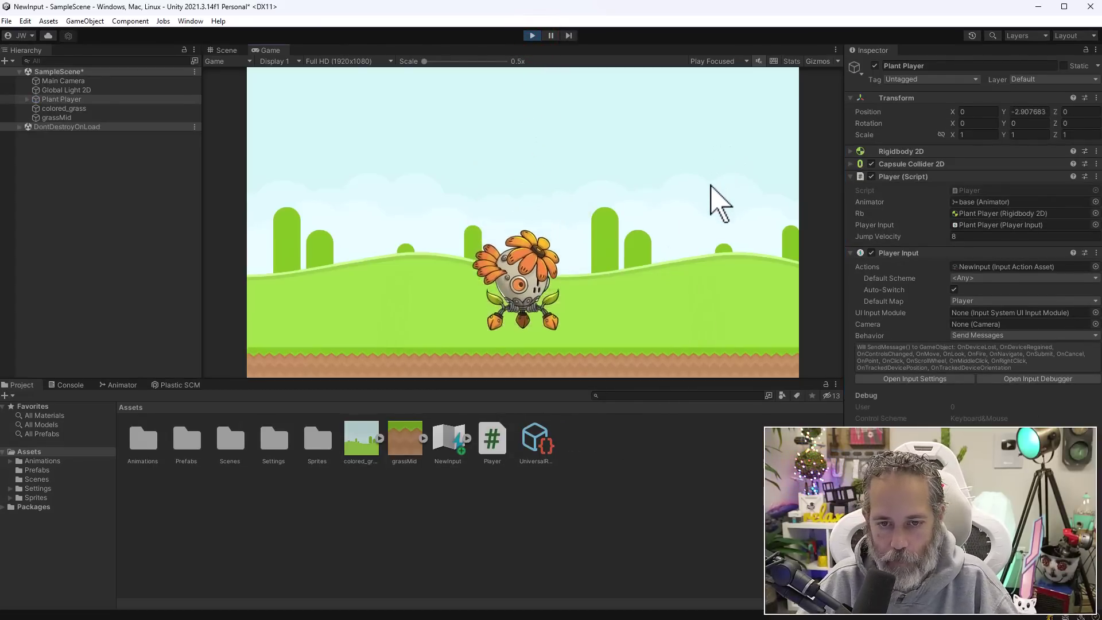
left_click(681, 254)
key("d")
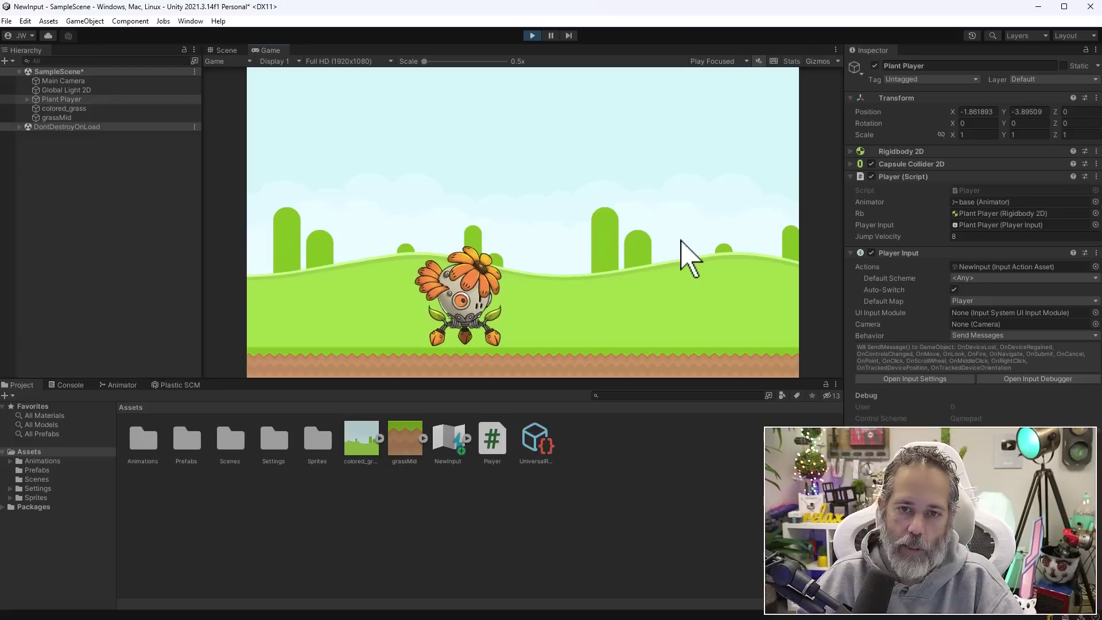
key("ctrl+p")
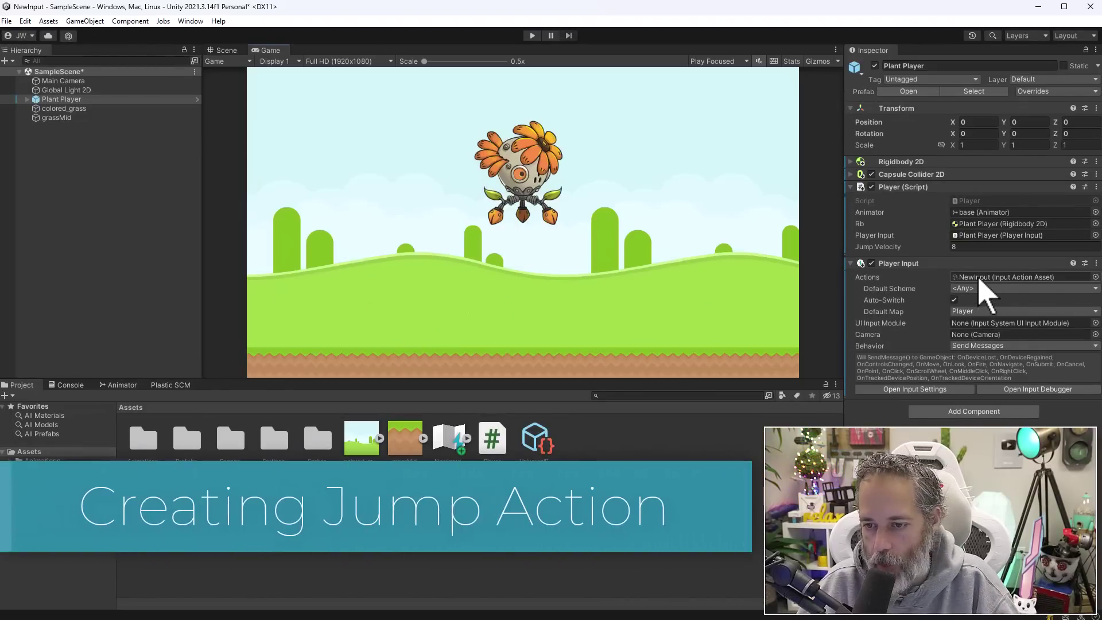
Add a Jump action to the NewInput Player map, bound to Space [Keyboard].
double_click(979, 277)
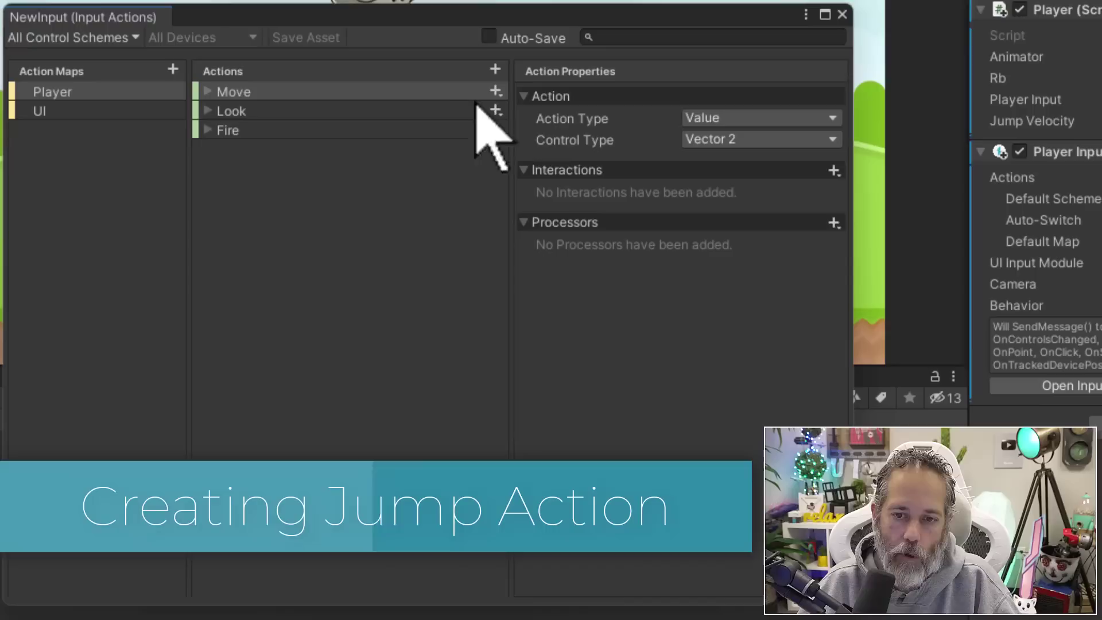
left_click(245, 73)
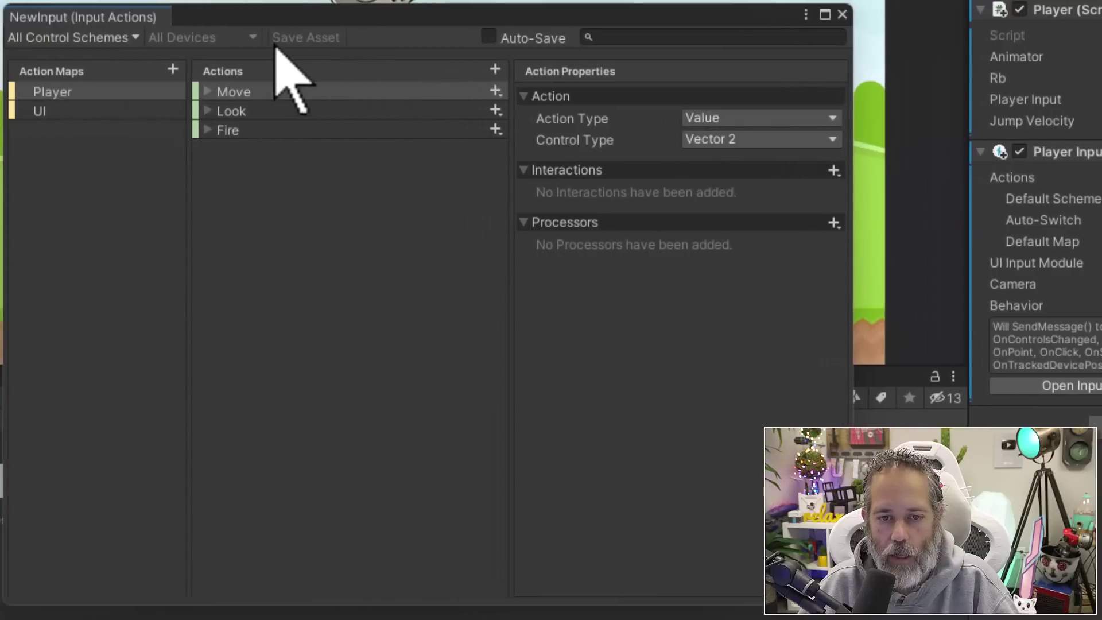
left_click(497, 68)
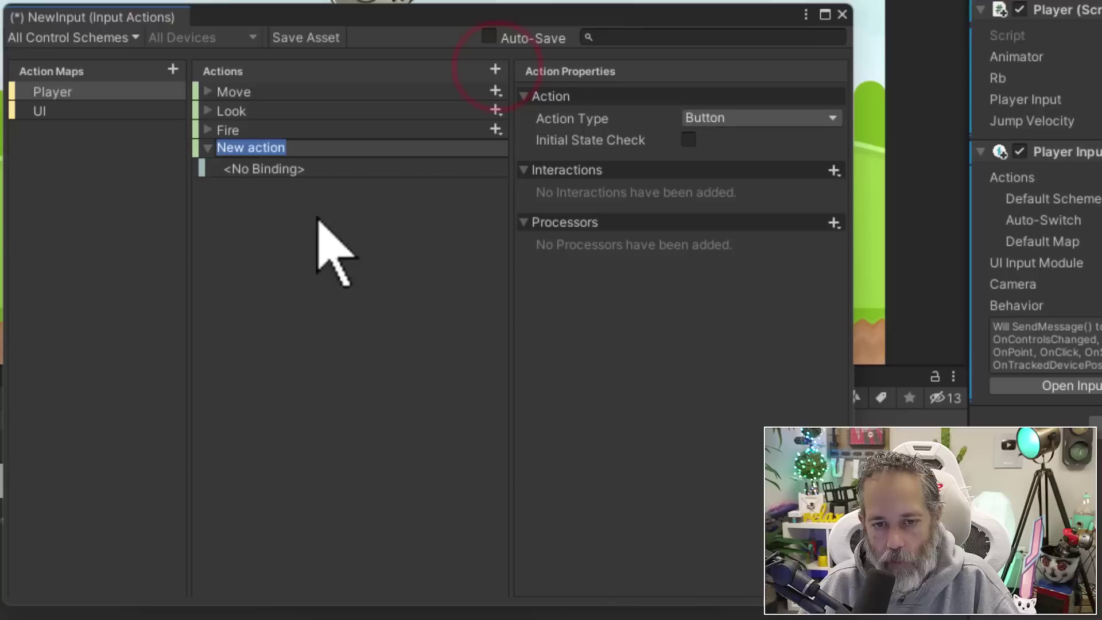
type("Jump")
key("Return")
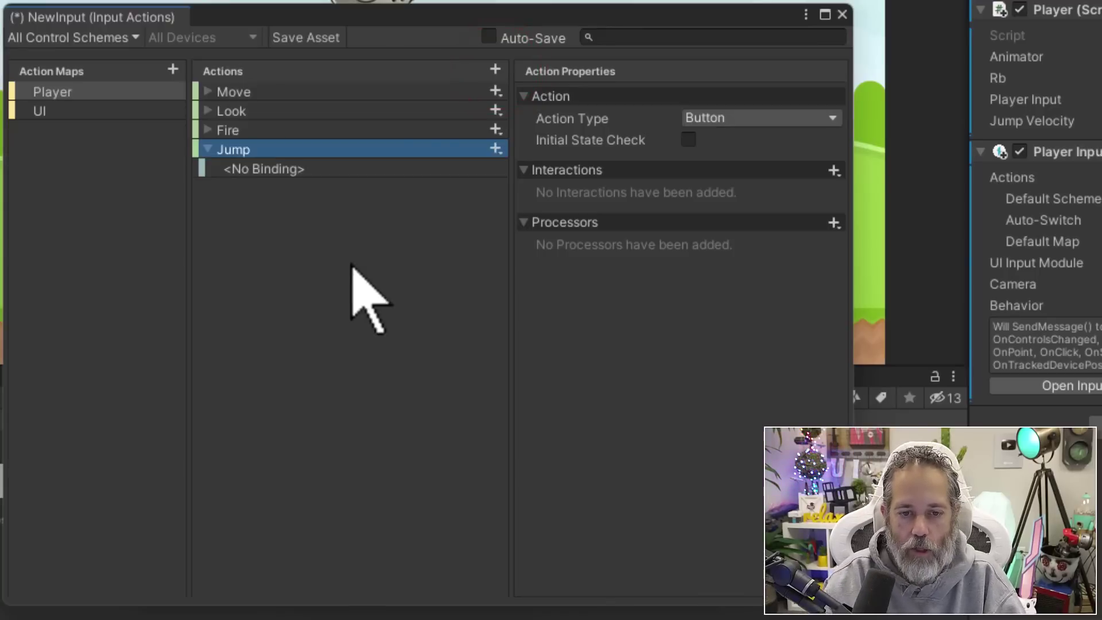
left_click(294, 169)
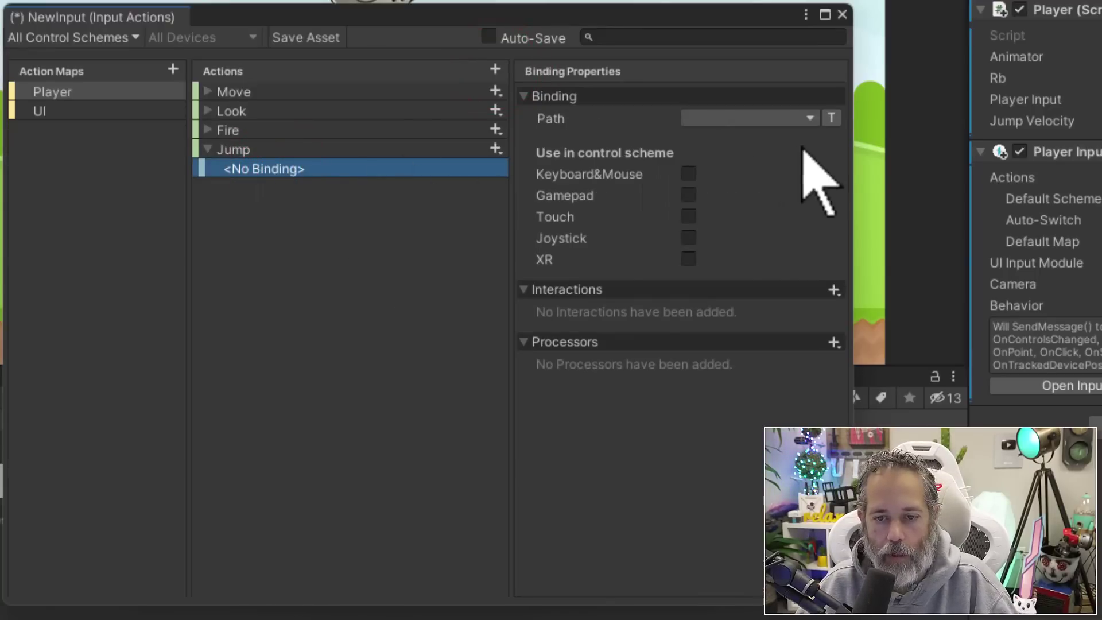
left_click(762, 119)
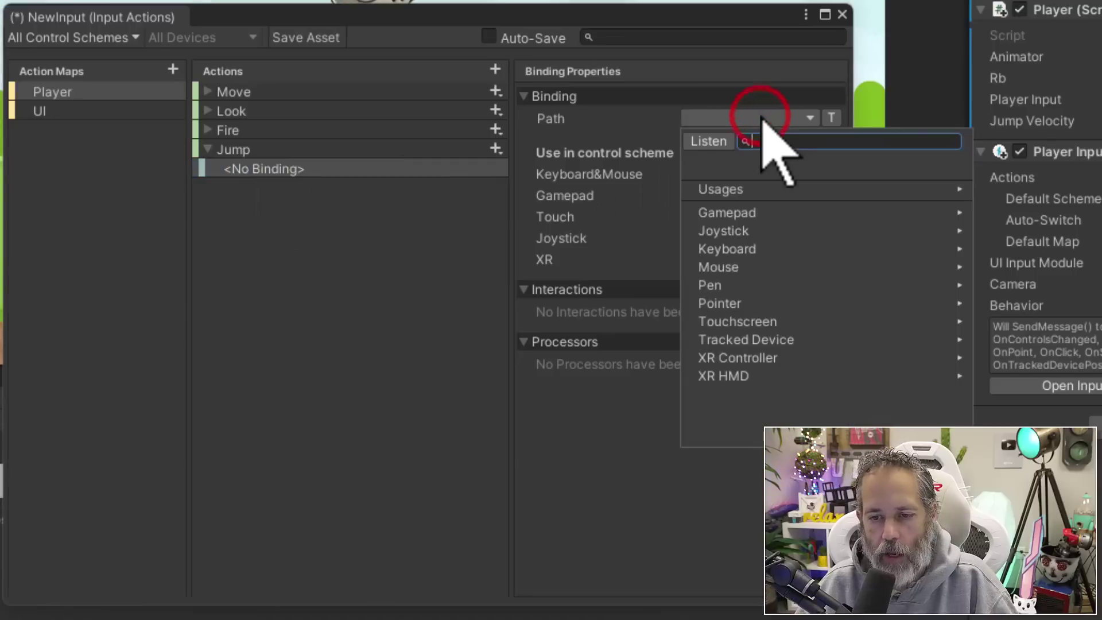
type("space")
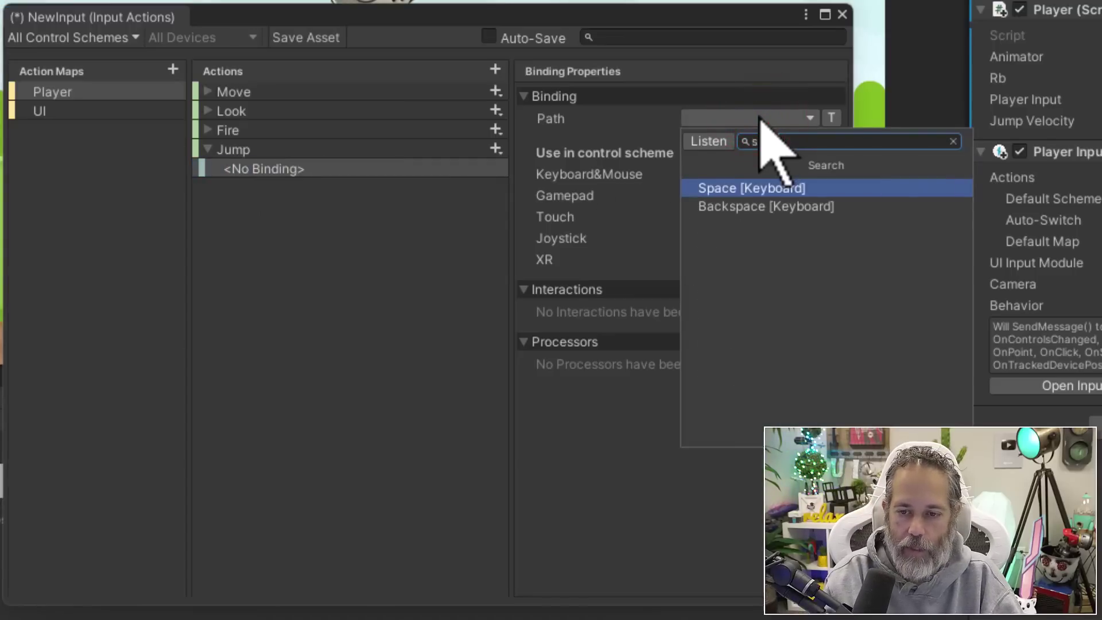
left_click(743, 188)
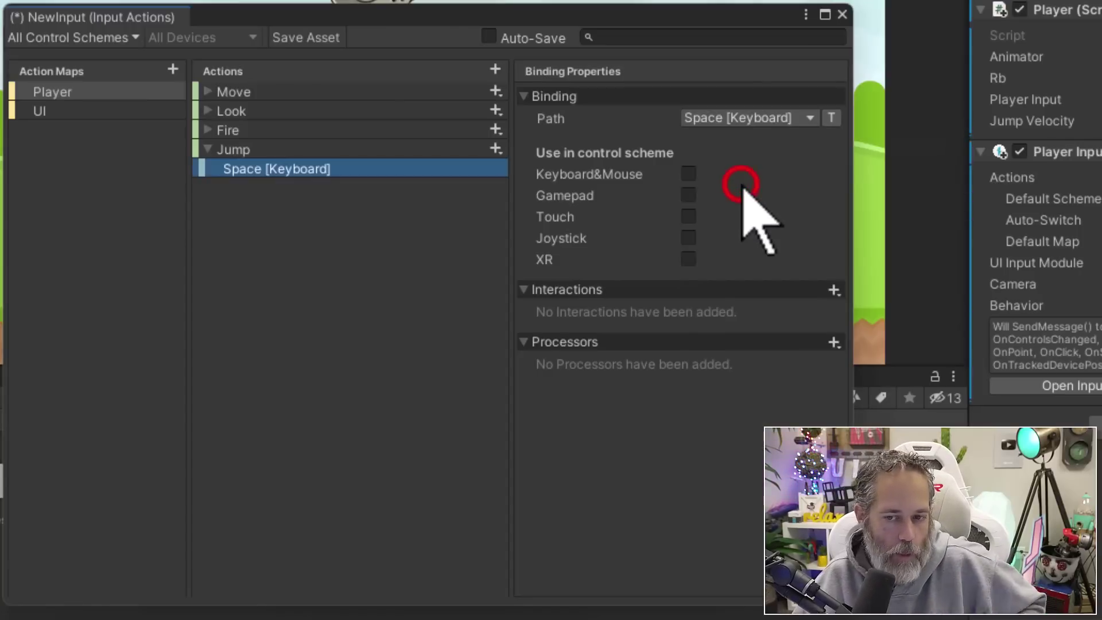
Add a second Jump binding to Cross [PlayStation Controller] and save the asset.
left_click(494, 149)
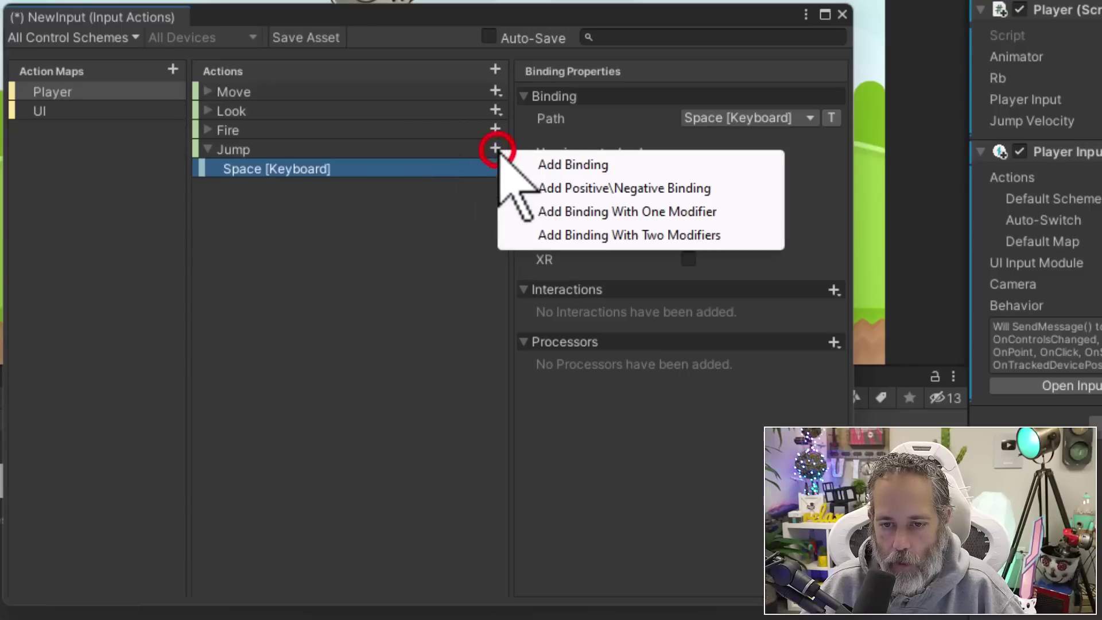
left_click(542, 165)
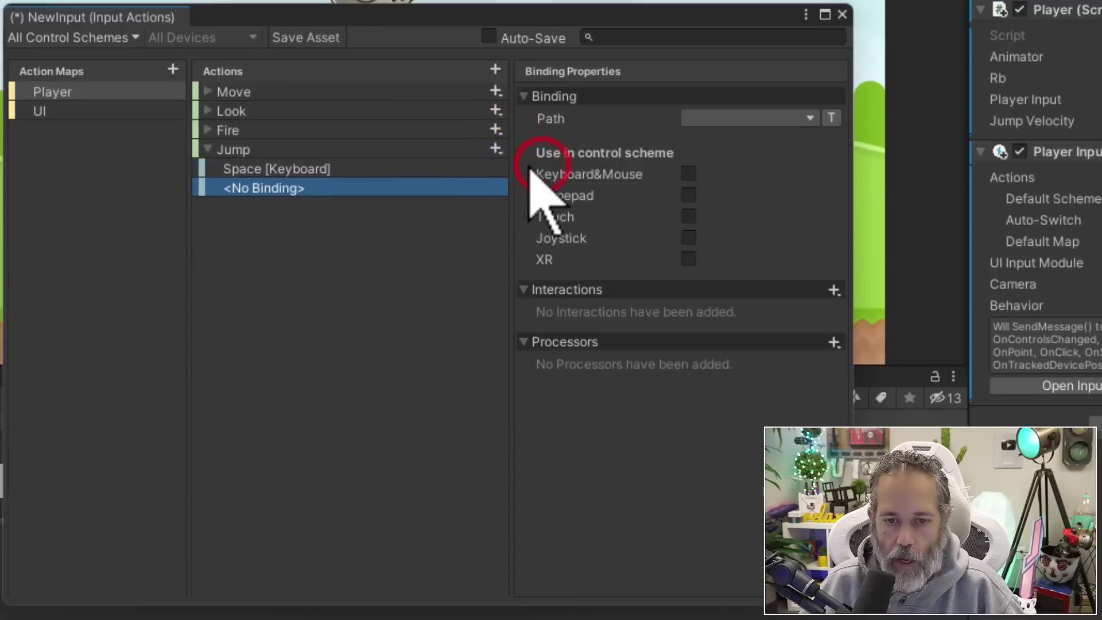
left_click(738, 118)
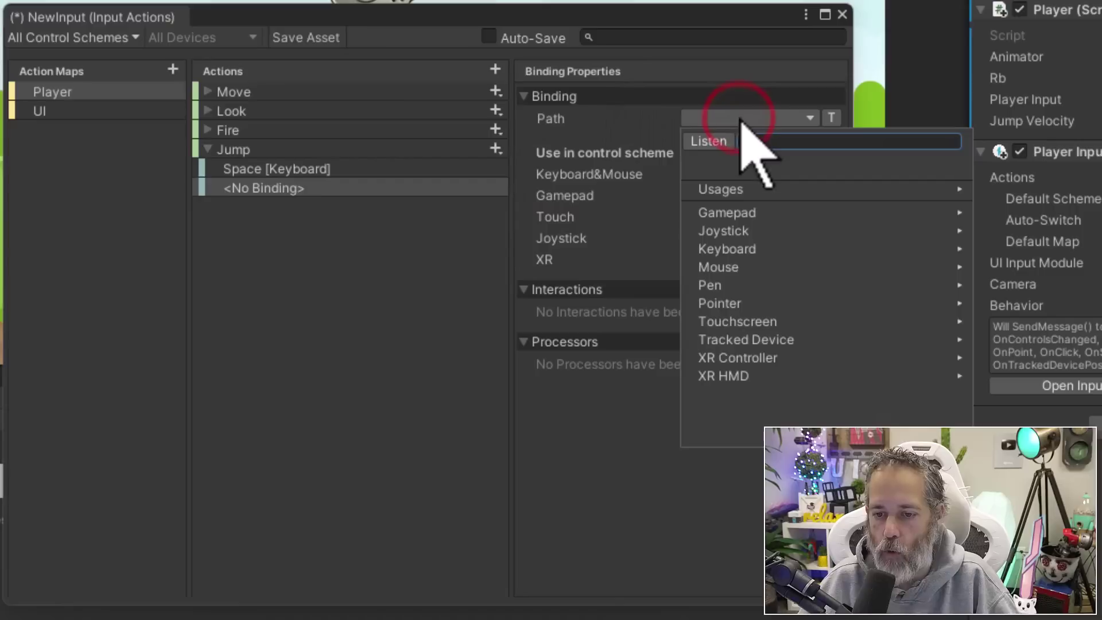
type("playsta")
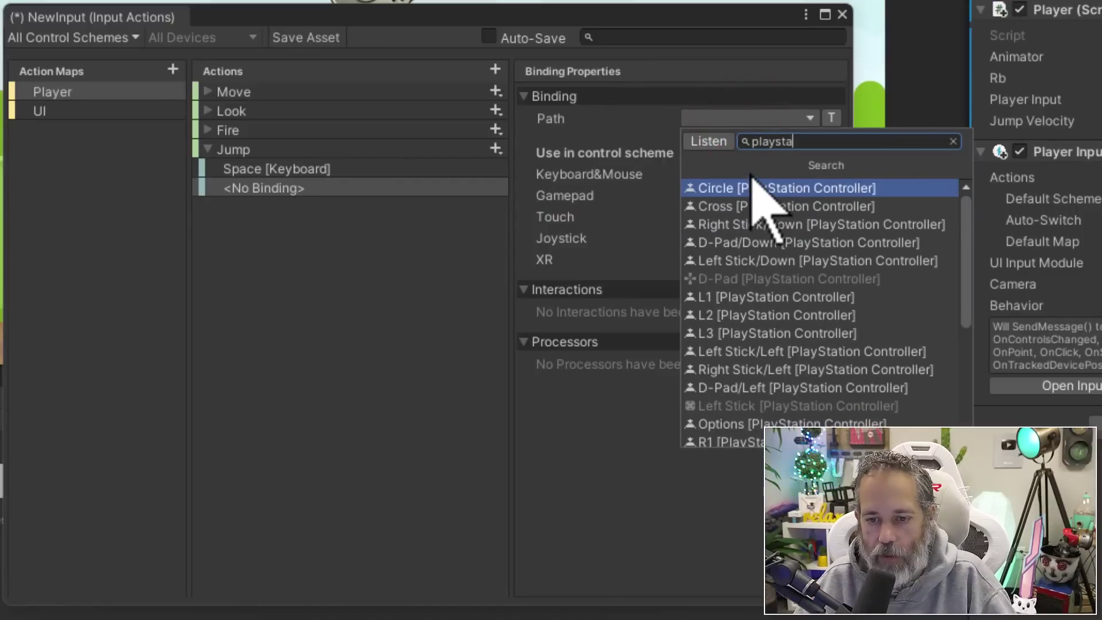
left_click(780, 213)
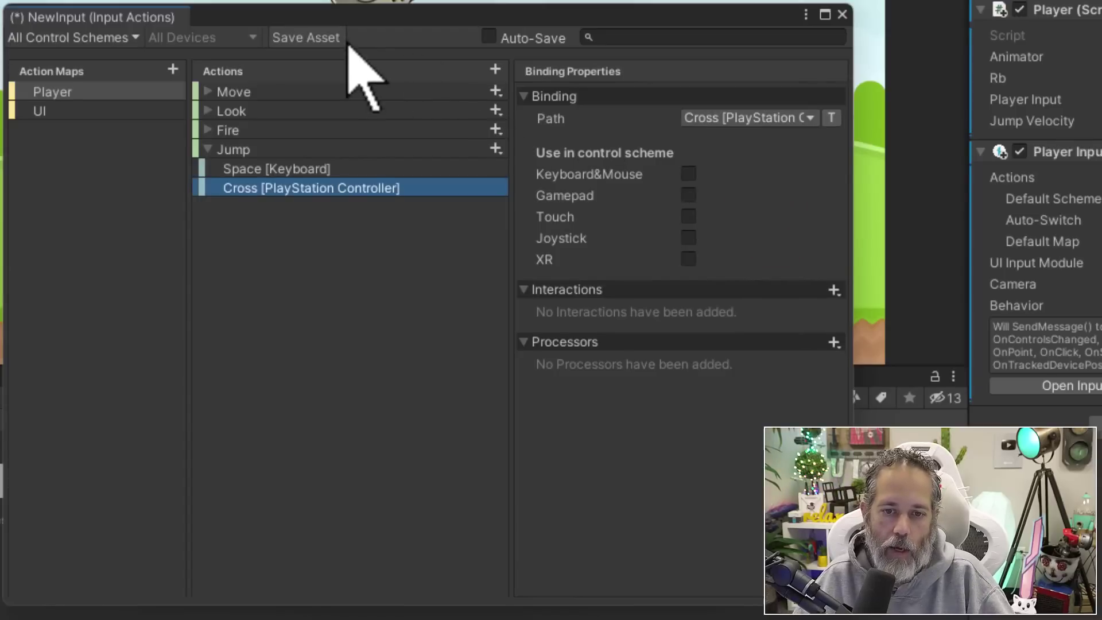
left_click(327, 37)
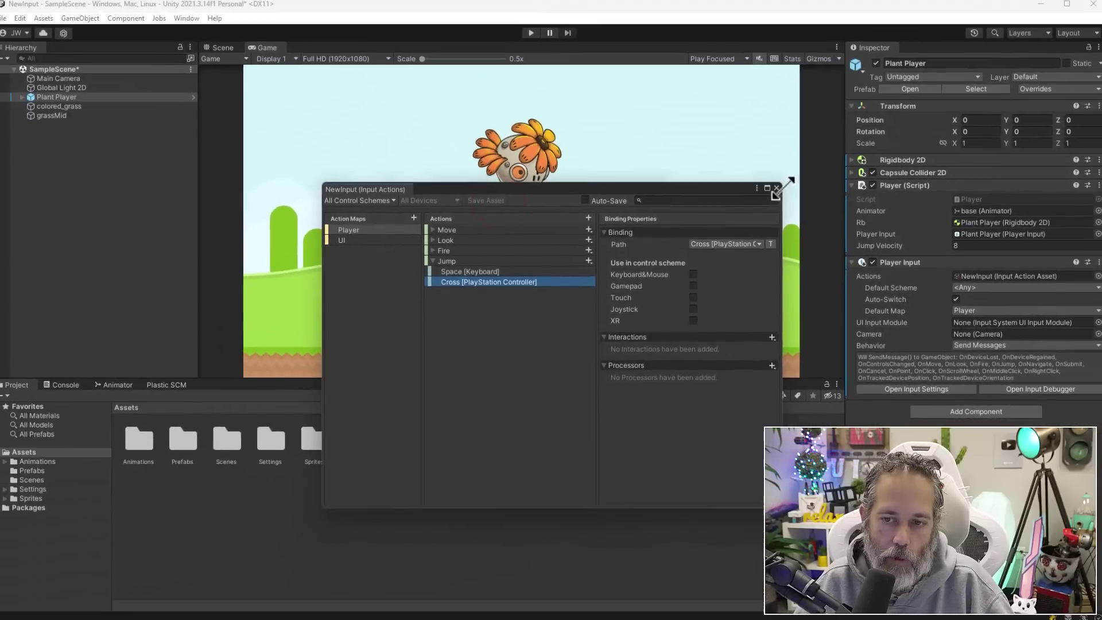
Close the input actions editor and test the plant in Play mode by moving it left.
left_click(842, 14)
left_click(532, 36)
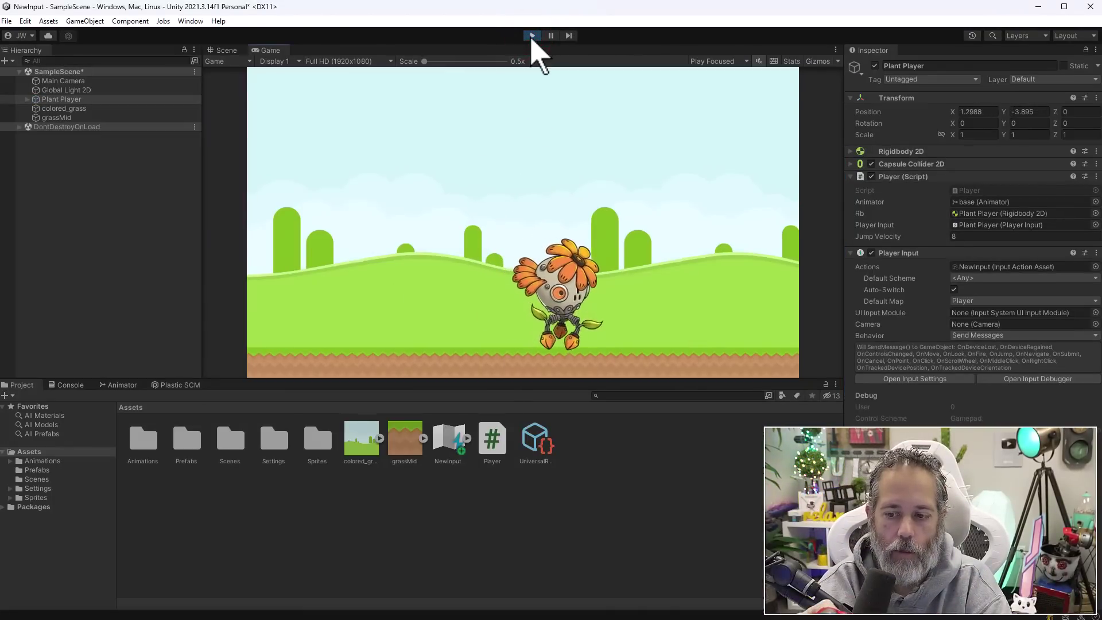
key("a")
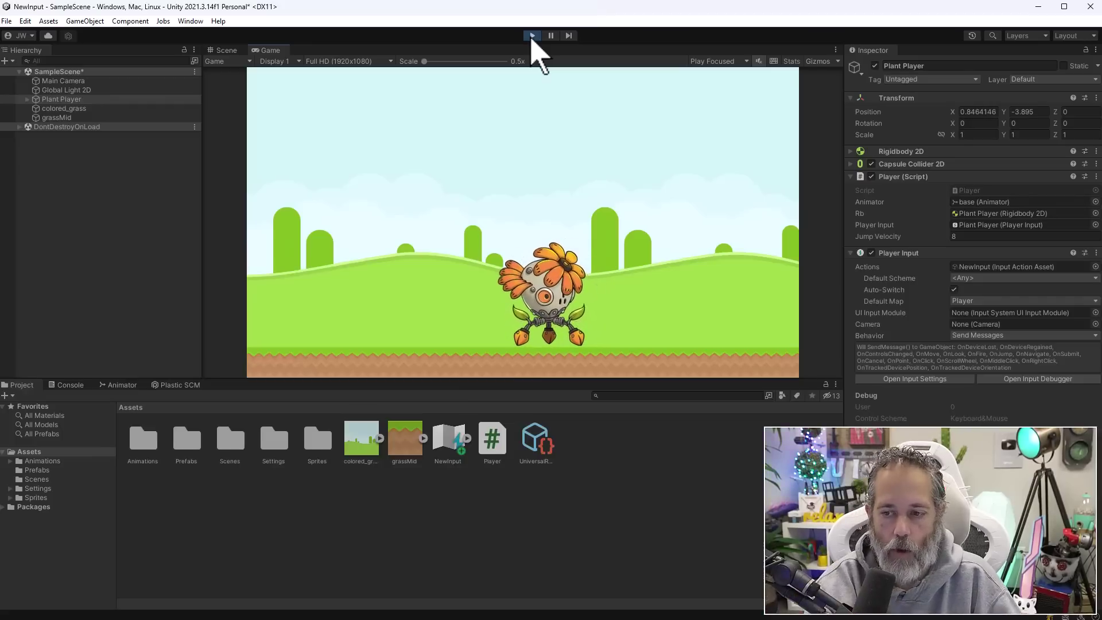
left_click(532, 35)
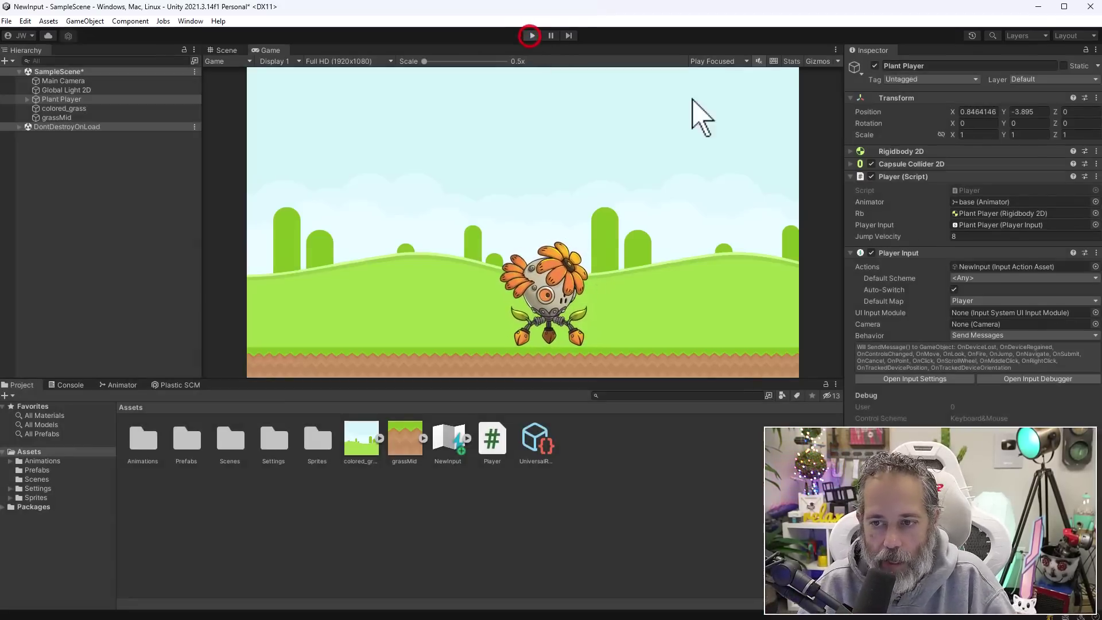
In Player.cs, change the jump action on line 21 from "Fire" to "Jump" and return to Unity.
double_click(1004, 202)
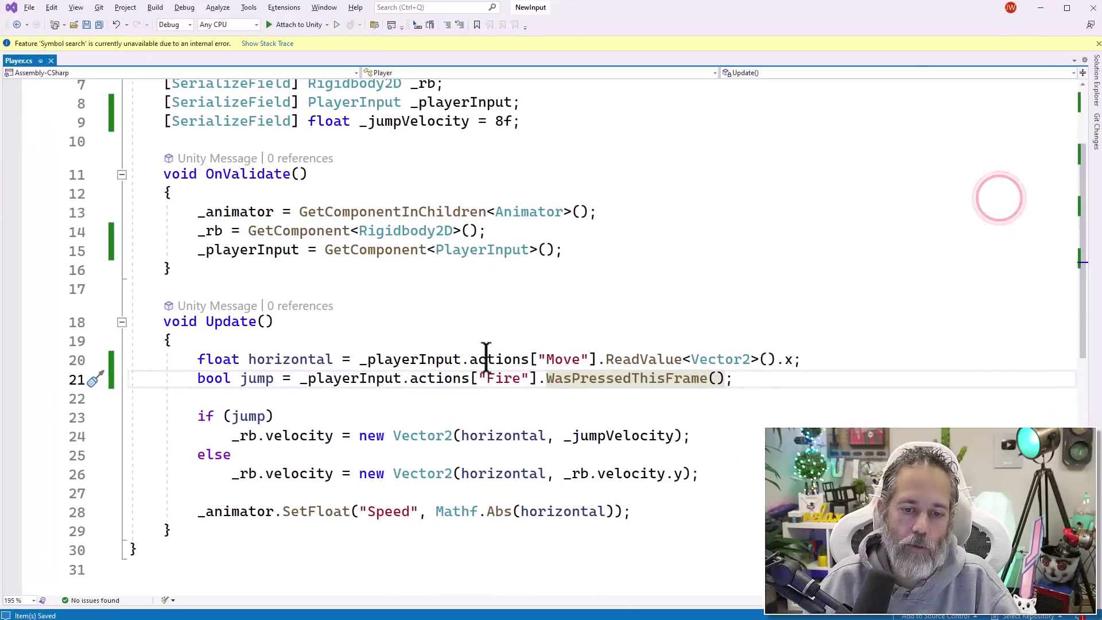
double_click(501, 381)
type("Jus")
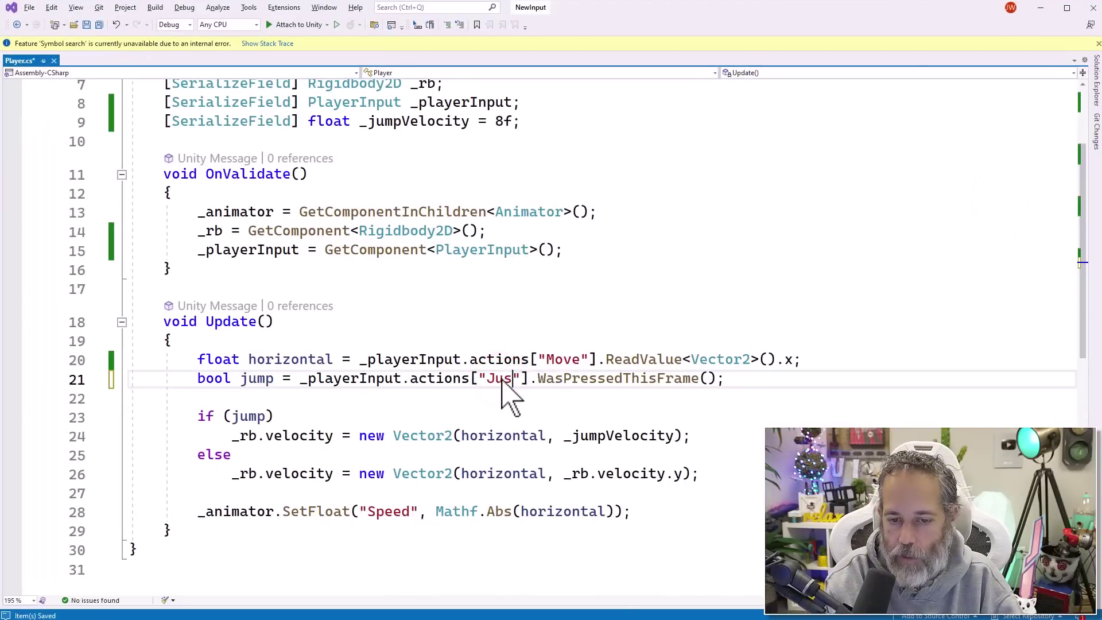
key("BackSpace")
type("mp")
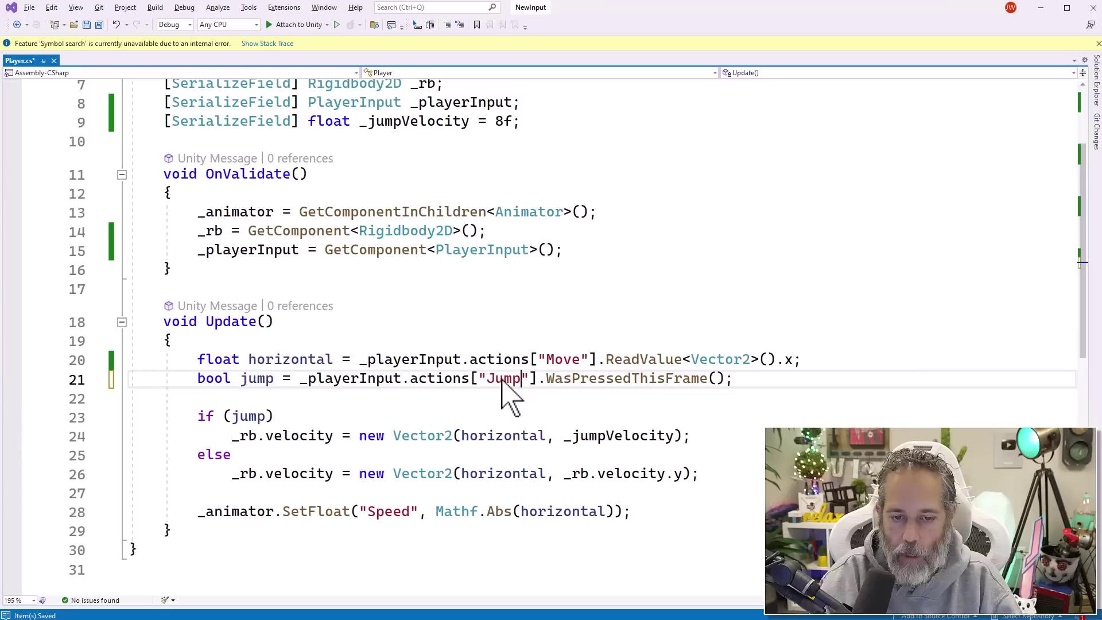
left_click(540, 430)
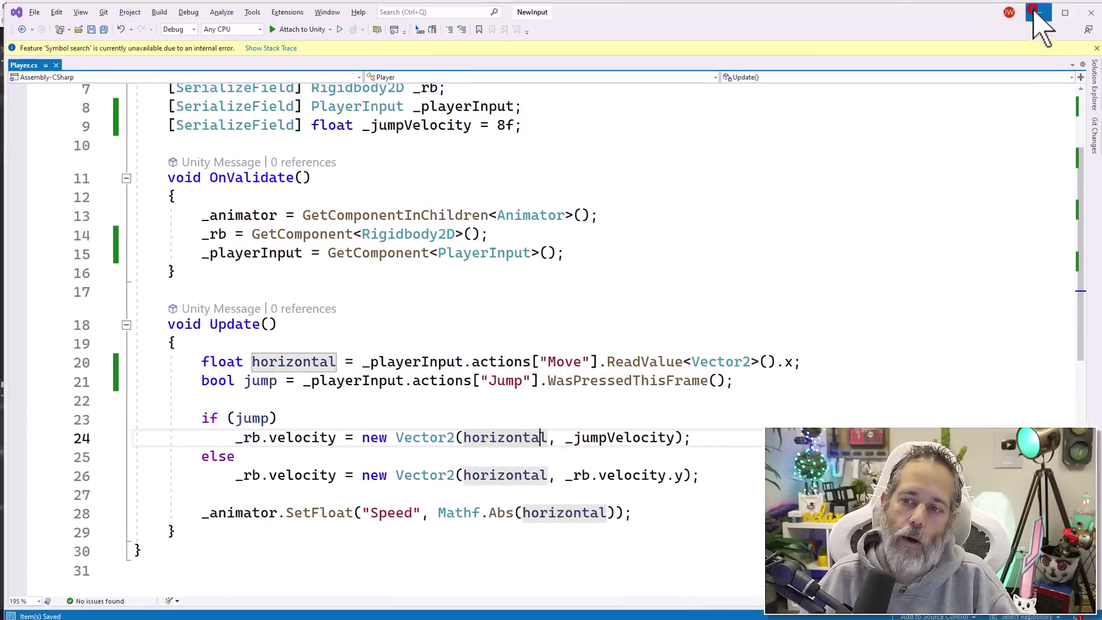
left_click(1039, 8)
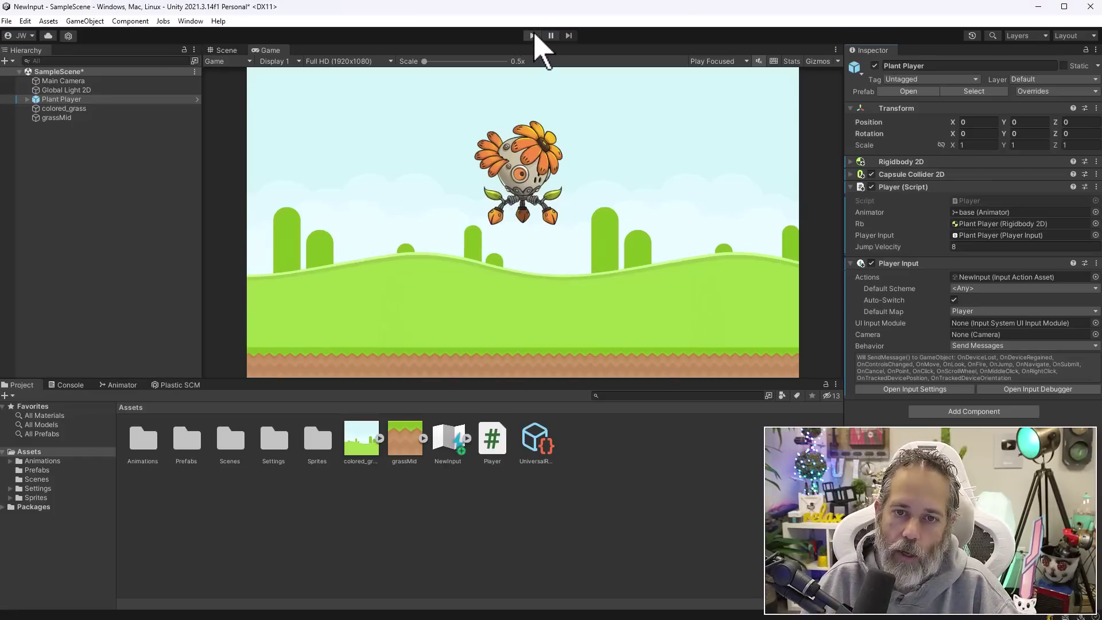
left_click(533, 35)
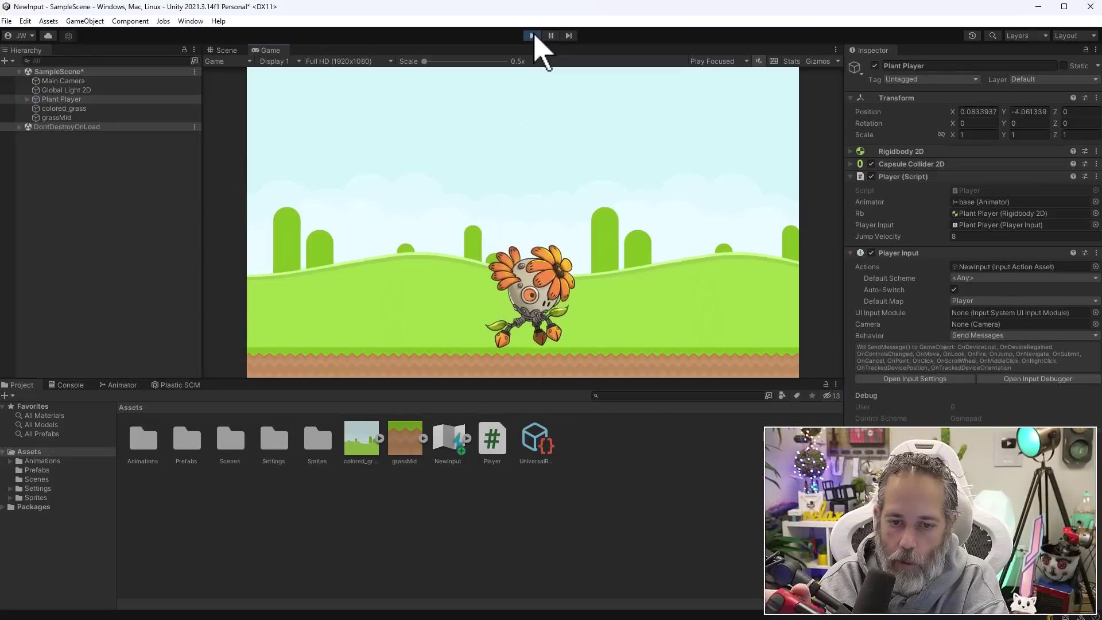
key("space")
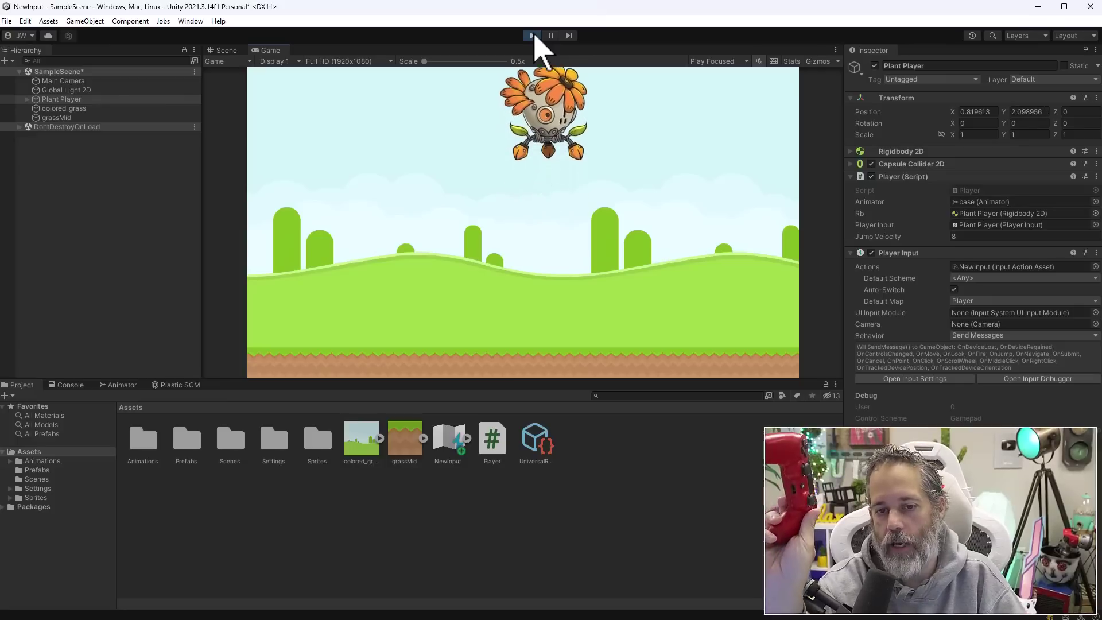
key("space")
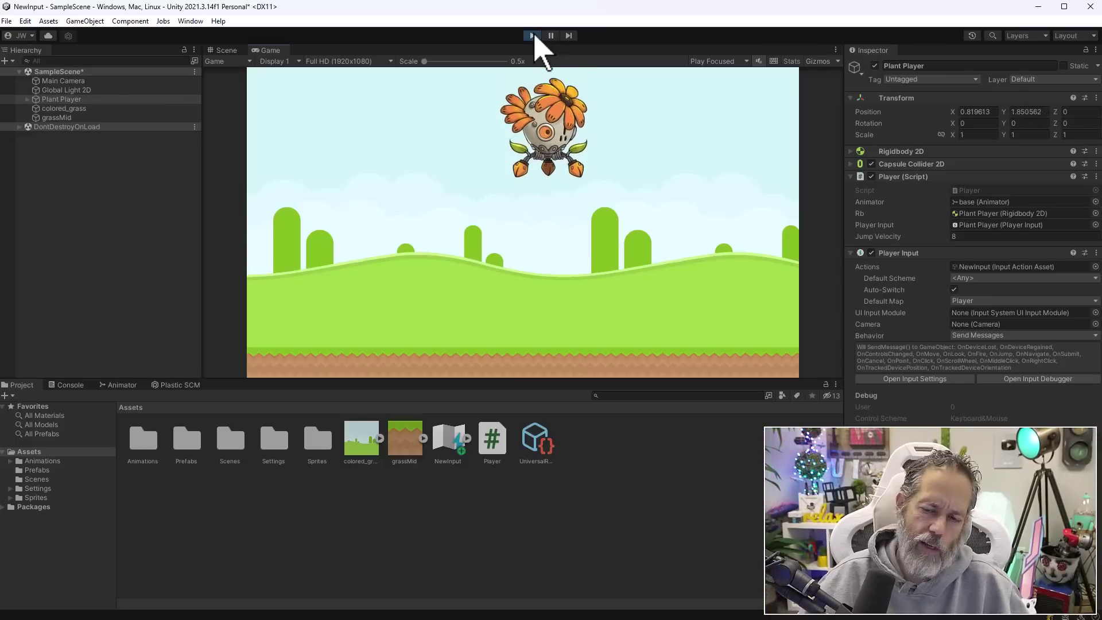
left_click(533, 36)
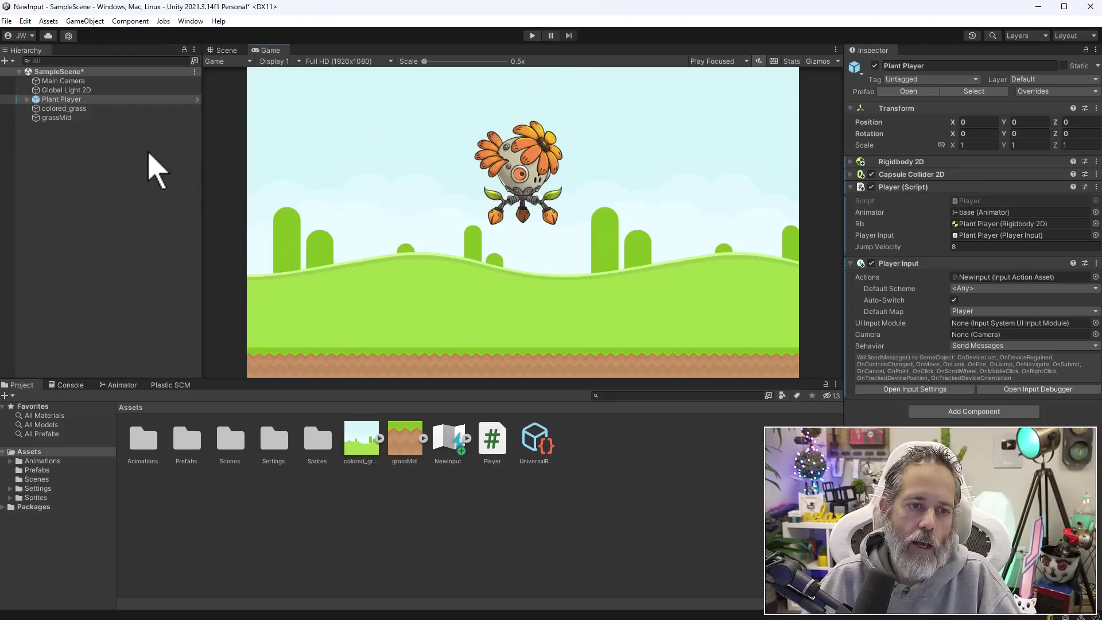
left_click(113, 139)
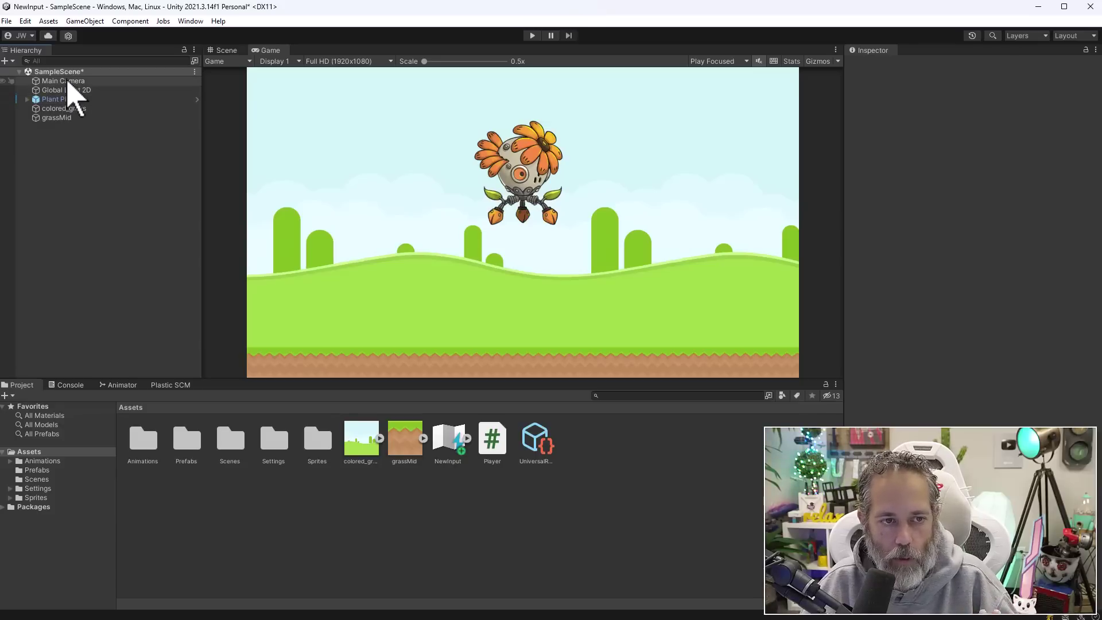
Parent Main Camera under Plant Player and set it as Player Input's Camera.
left_click_drag(68, 82, 70, 100)
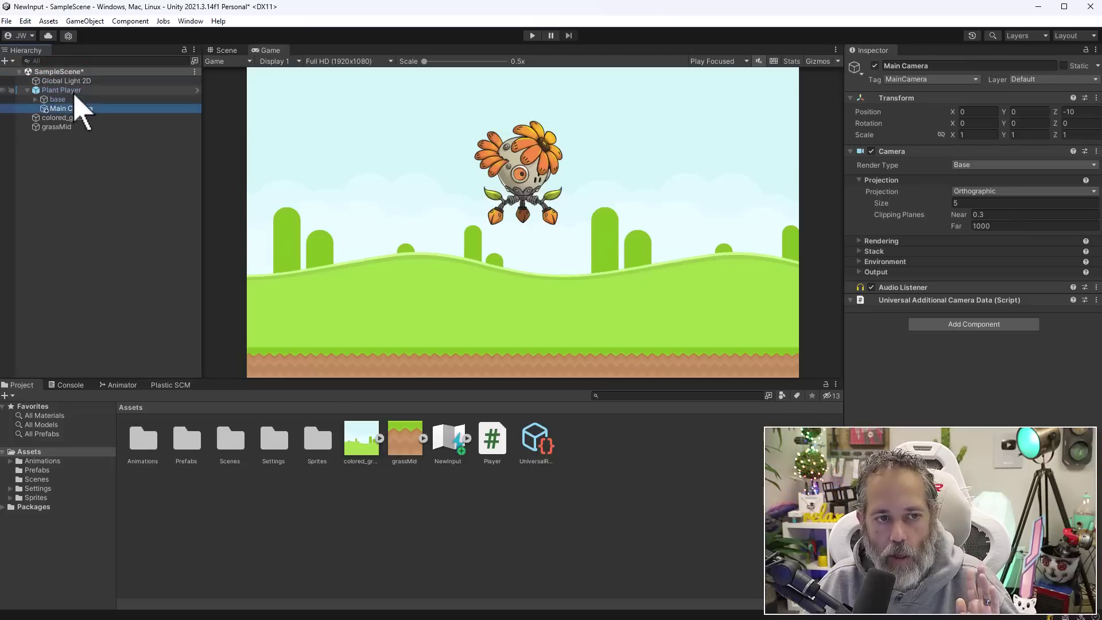
left_click(72, 90)
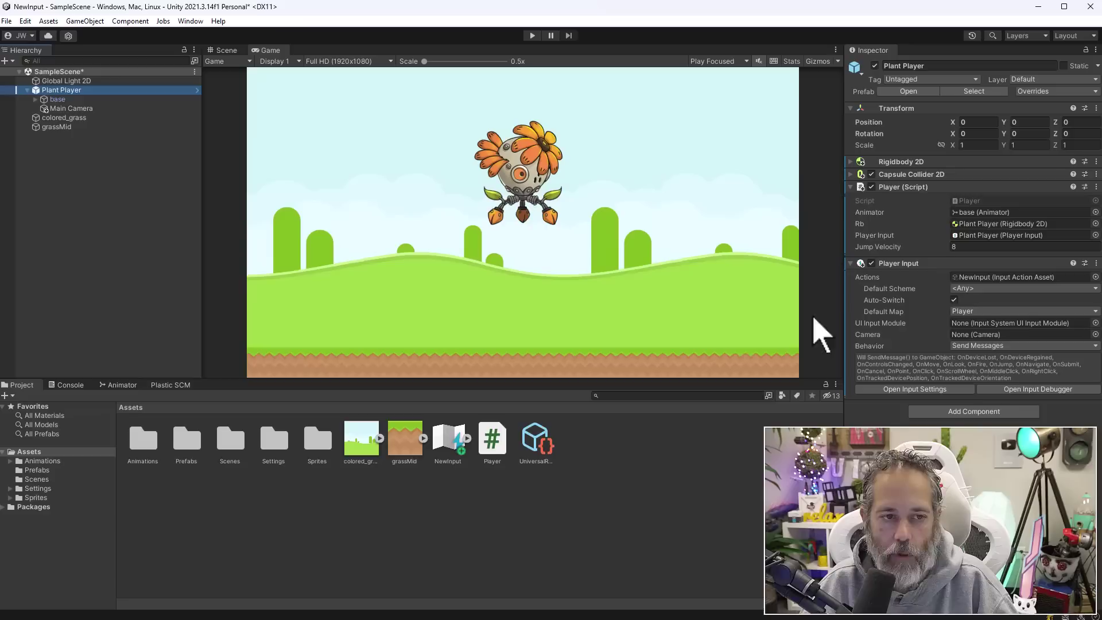
mouse_move(70, 108)
left_mouse_down()
mouse_move(641, 212)
mouse_move(993, 334)
left_mouse_up()
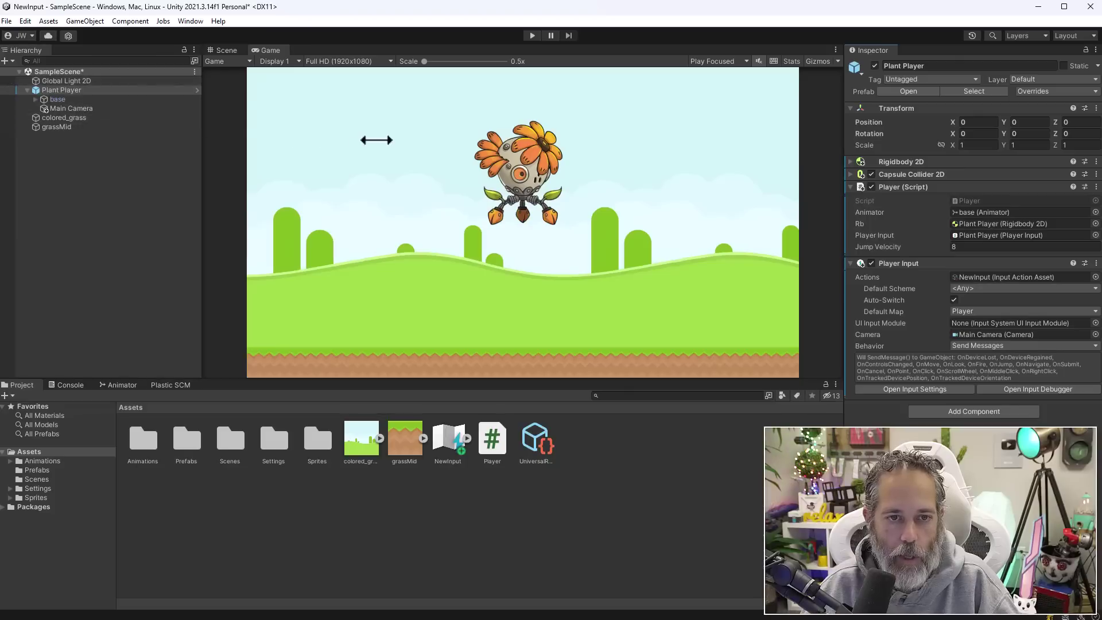
Test the following camera in Play mode by moving the plant right and jumping.
left_click(226, 51)
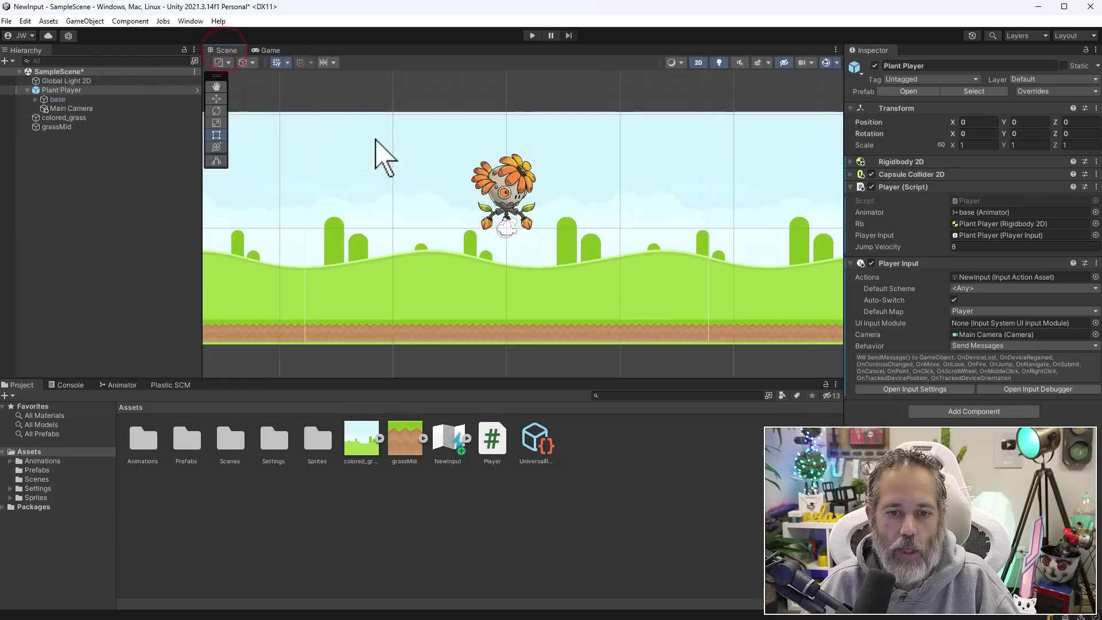
left_click(533, 36)
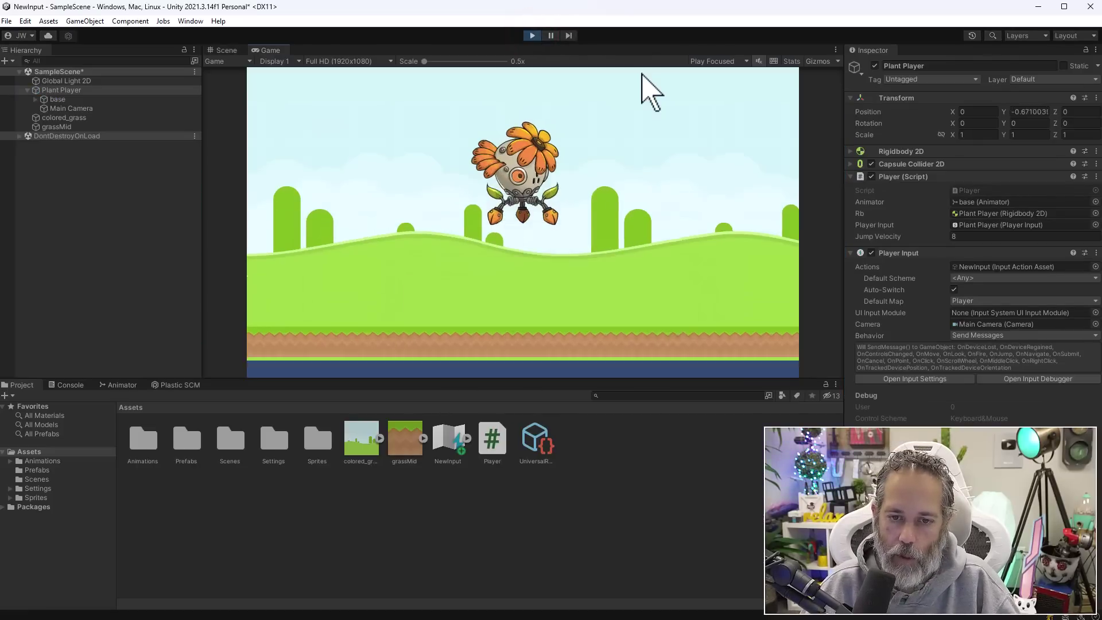
key("d")
key("space")
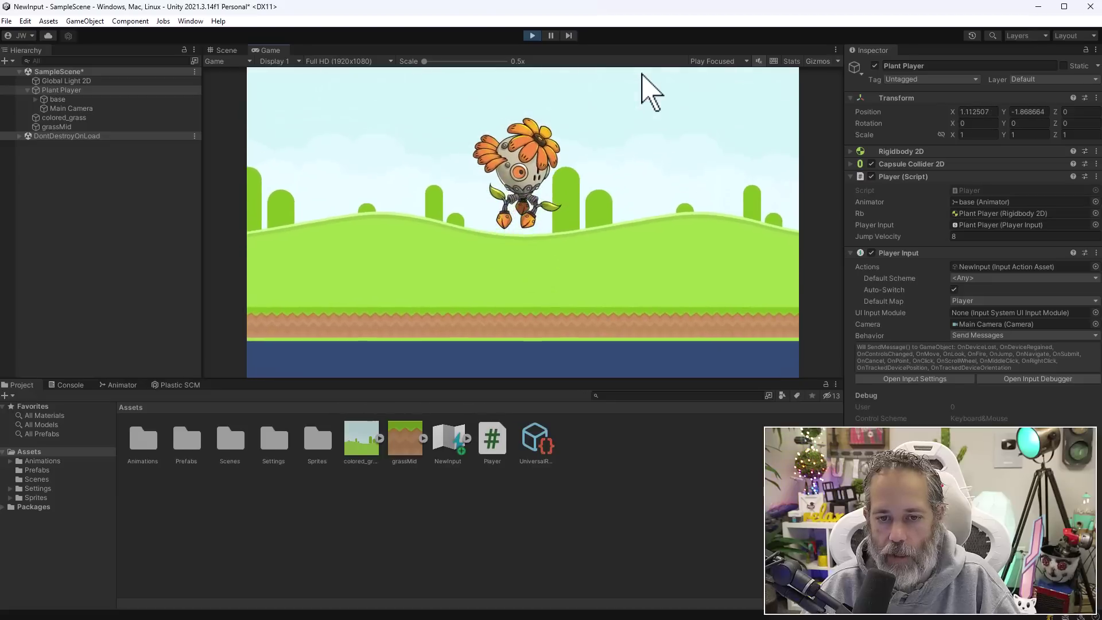
Raise Main Camera's Position Y and settle it at 3, then stop Play and reselect Plant Player.
left_click(65, 108)
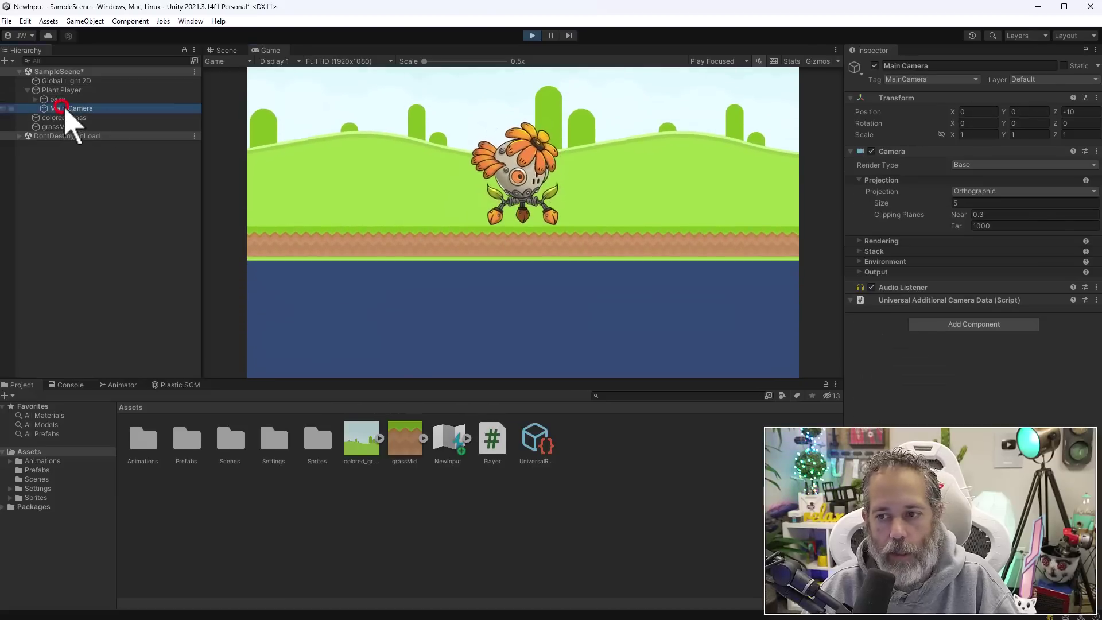
left_click_drag(1006, 113, 1018, 54)
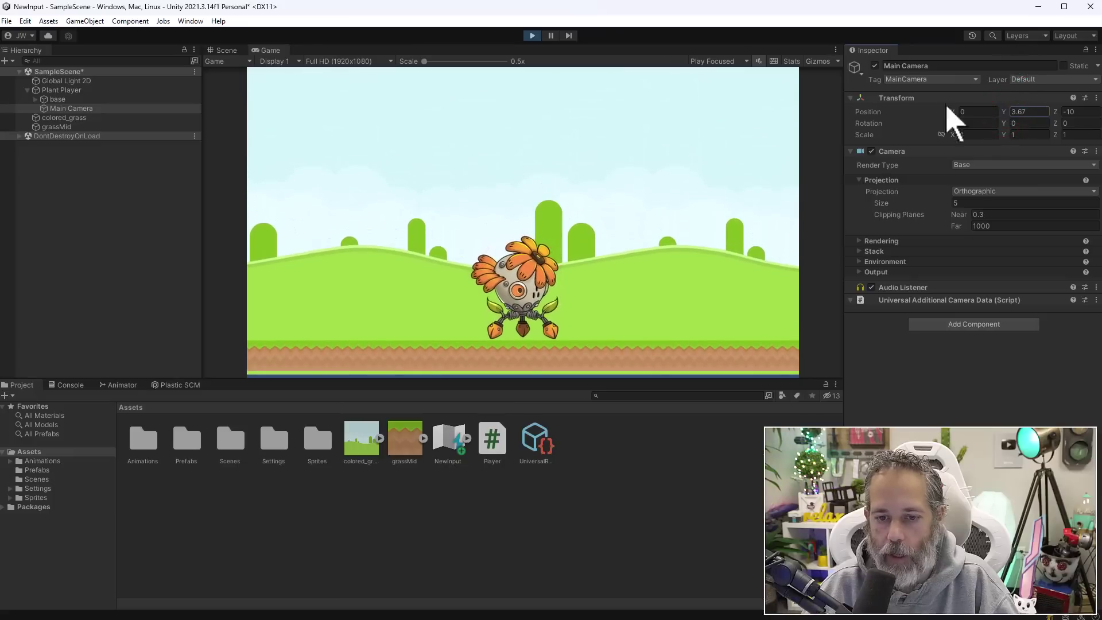
left_click(651, 239)
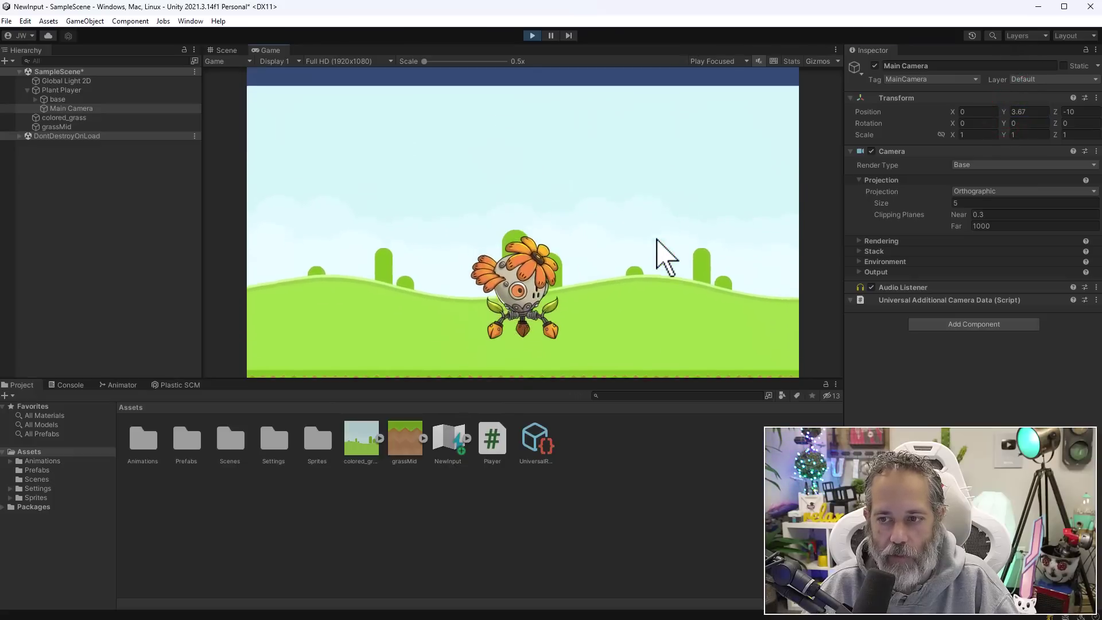
left_click(1023, 112)
type("3")
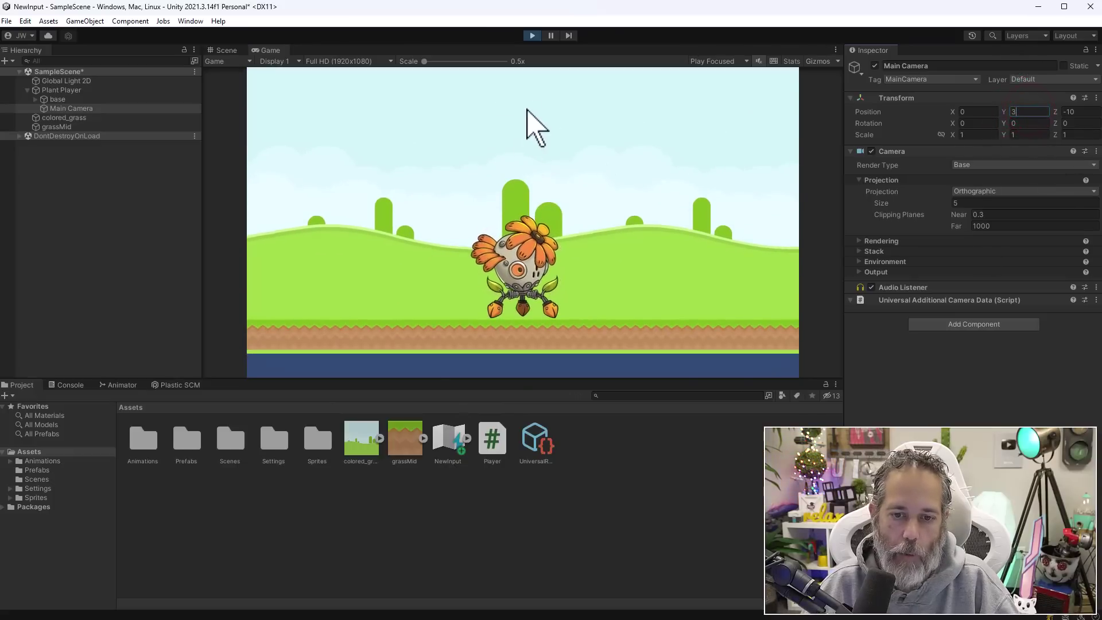
left_click(532, 35)
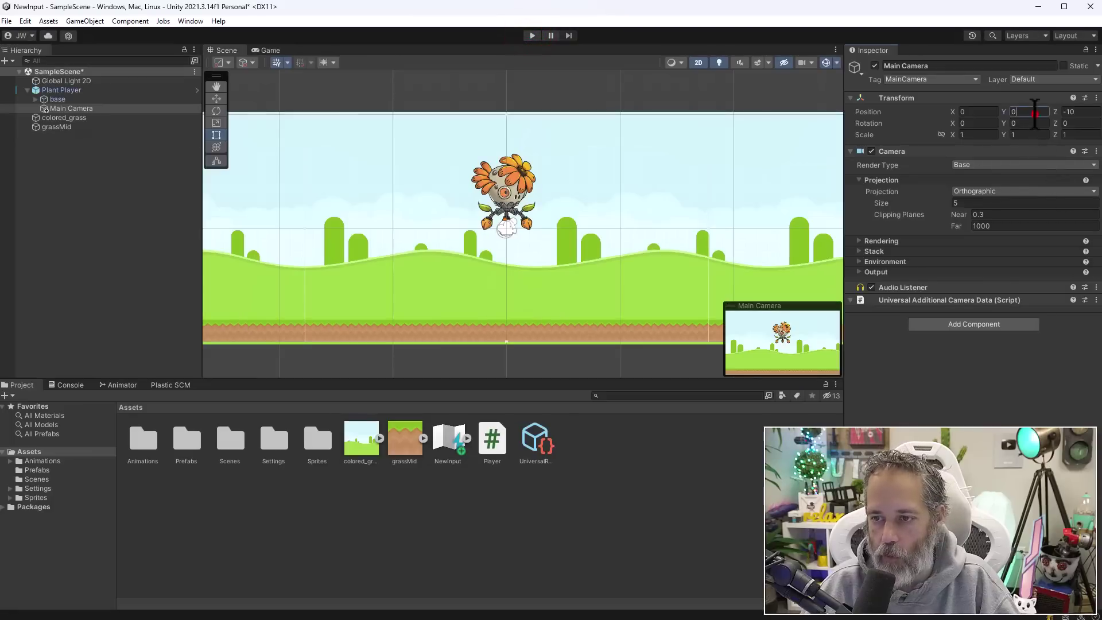
left_click(1033, 112)
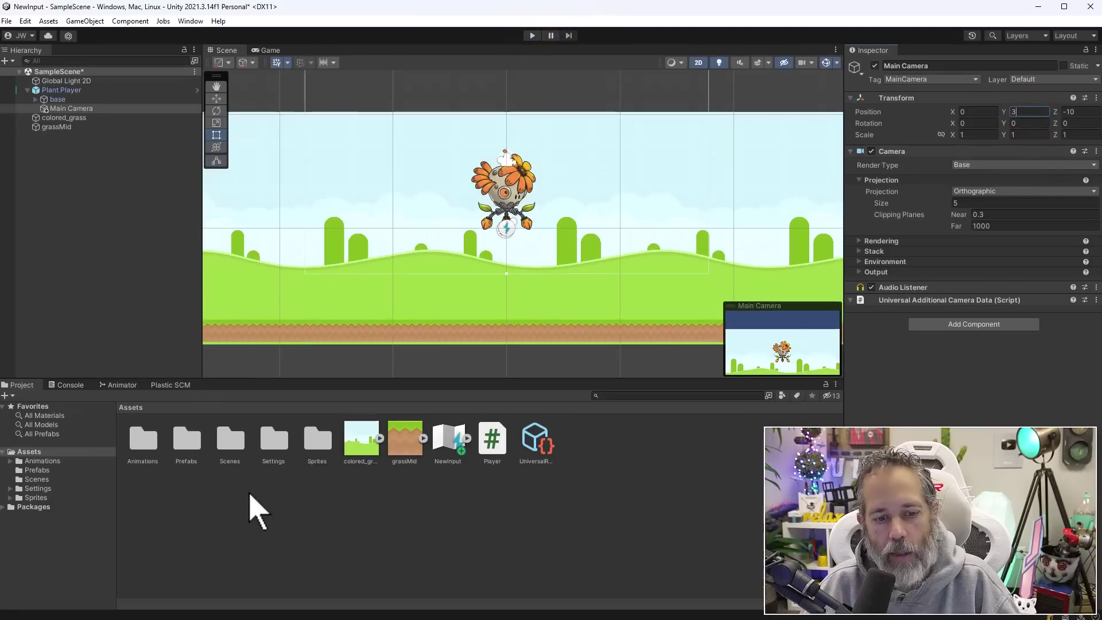
left_click(248, 492)
left_click(60, 90)
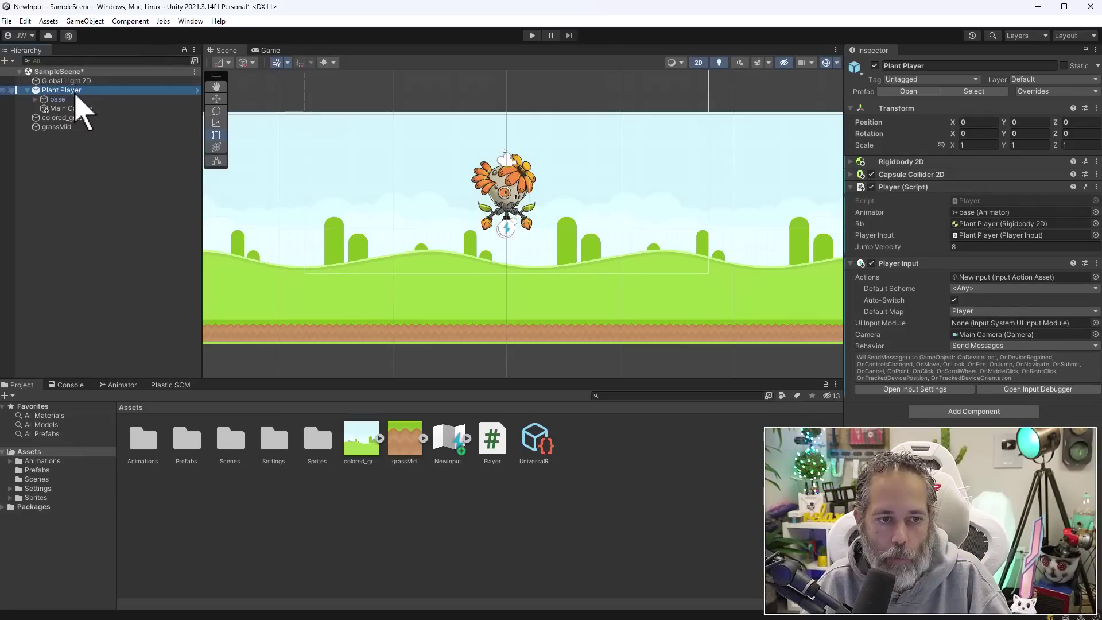
Unpack Plant Player completely and drag it into Assets as a new Plant Player prefab.
right_click(75, 93)
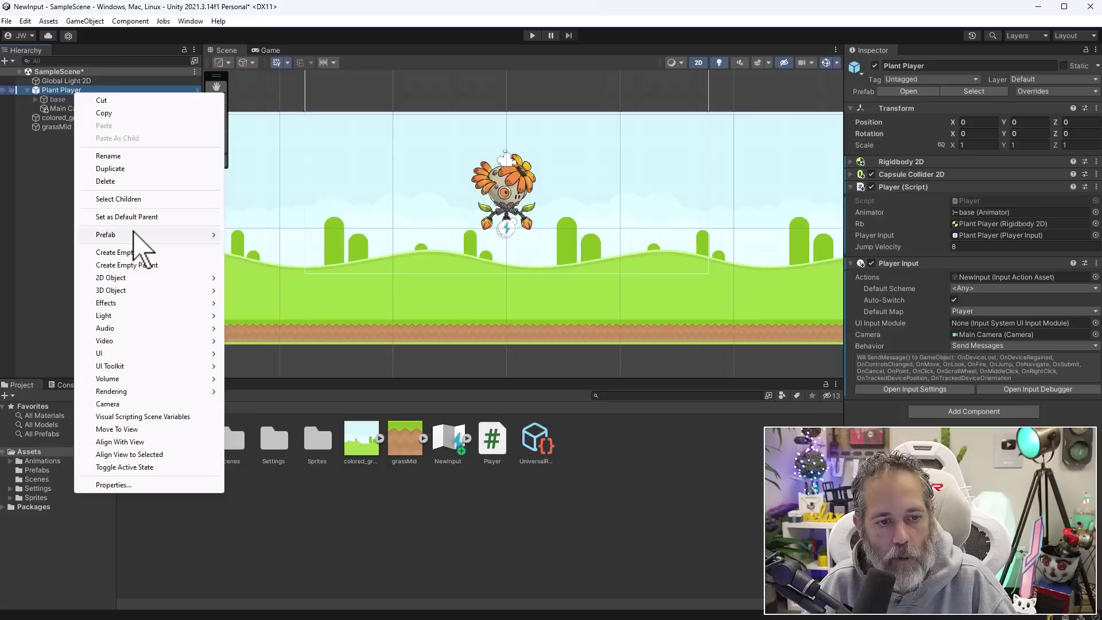
mouse_move(135, 234)
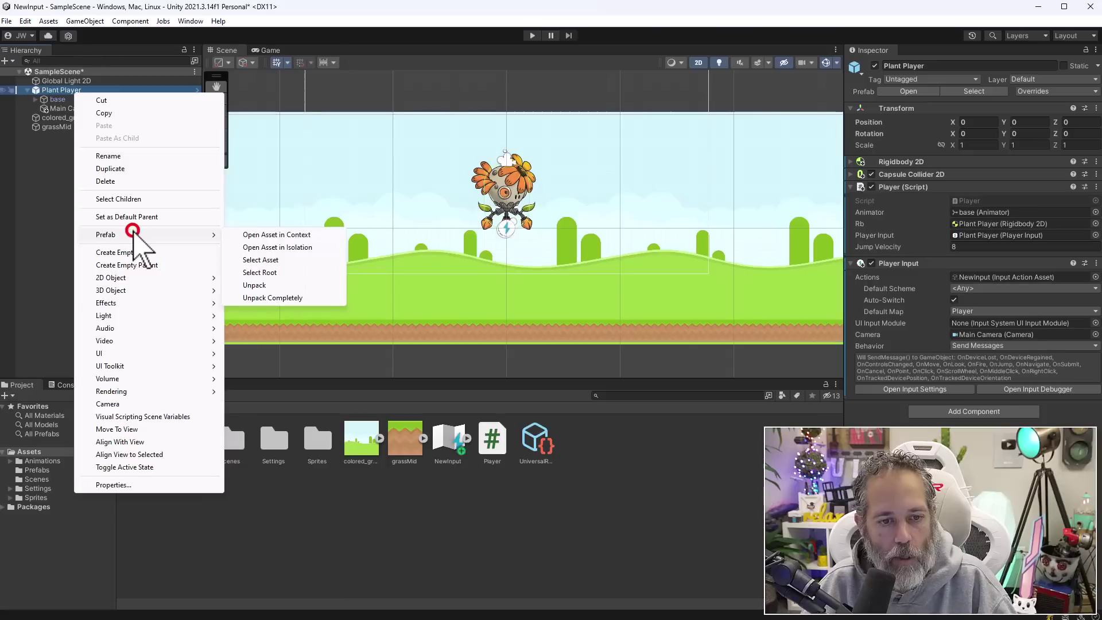
left_click(259, 298)
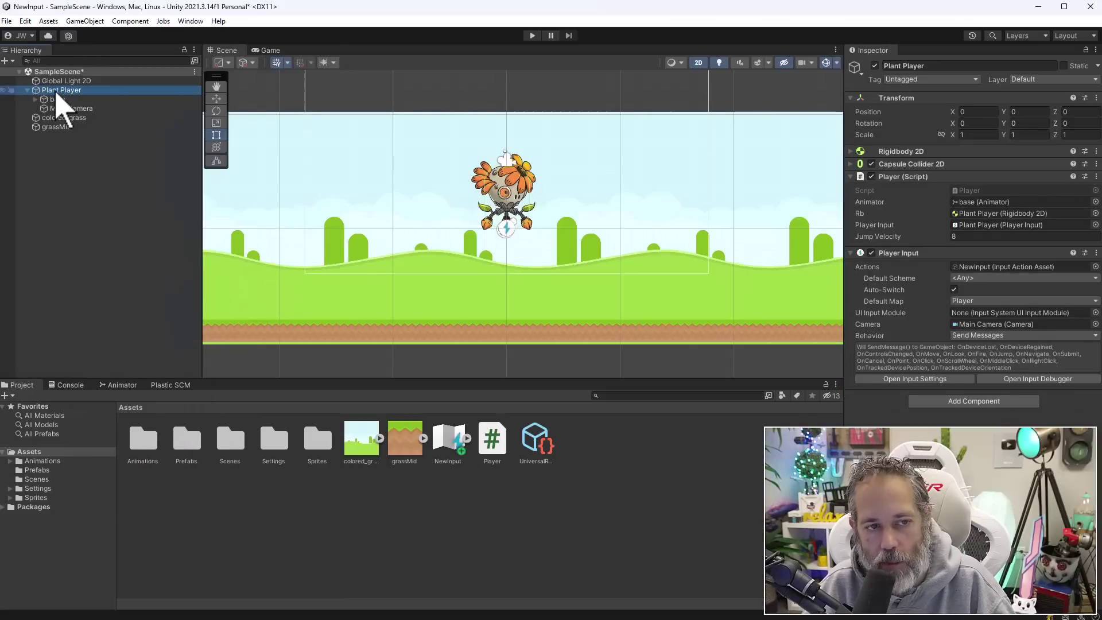
left_click_drag(60, 99, 374, 517)
left_click(63, 90)
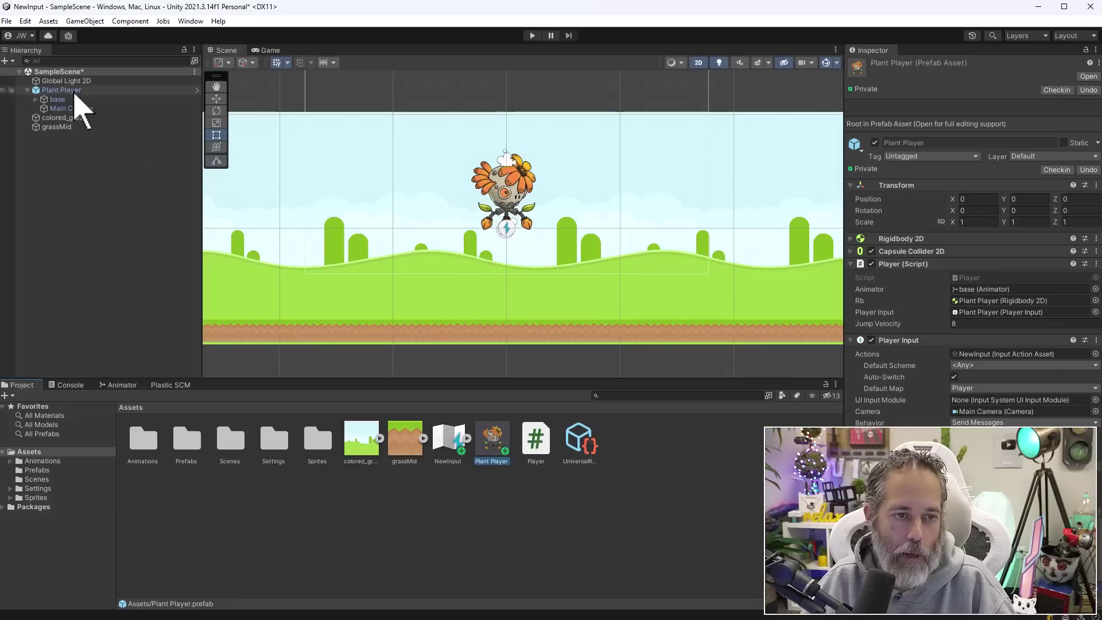
Create an empty object named PlayerInputManager at the origin with a Player Input Manager component.
left_click(85, 224)
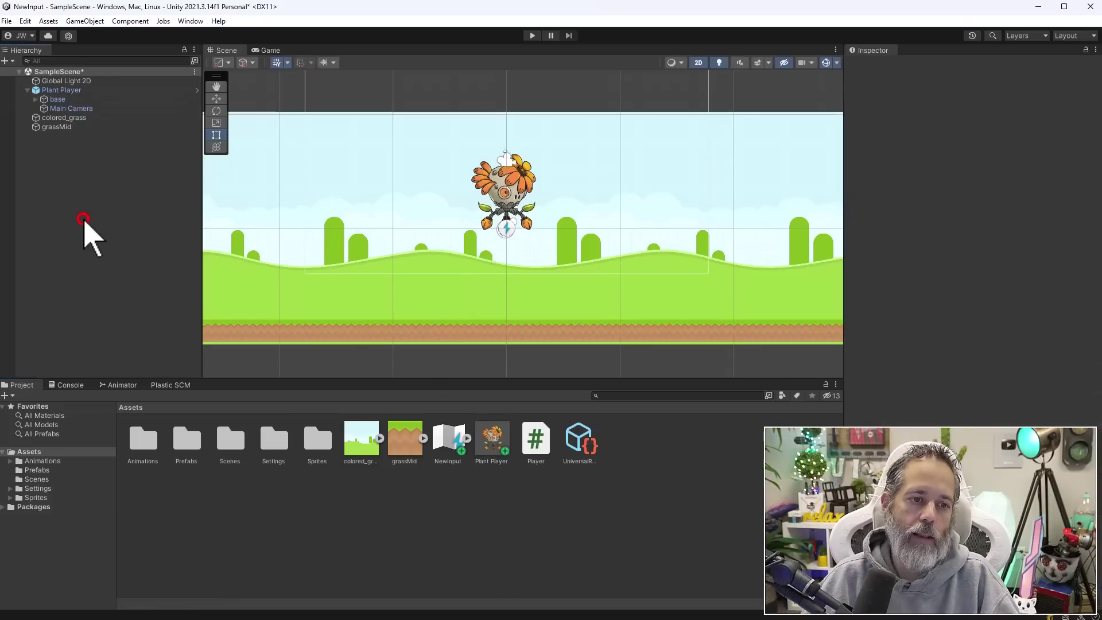
left_click(86, 20)
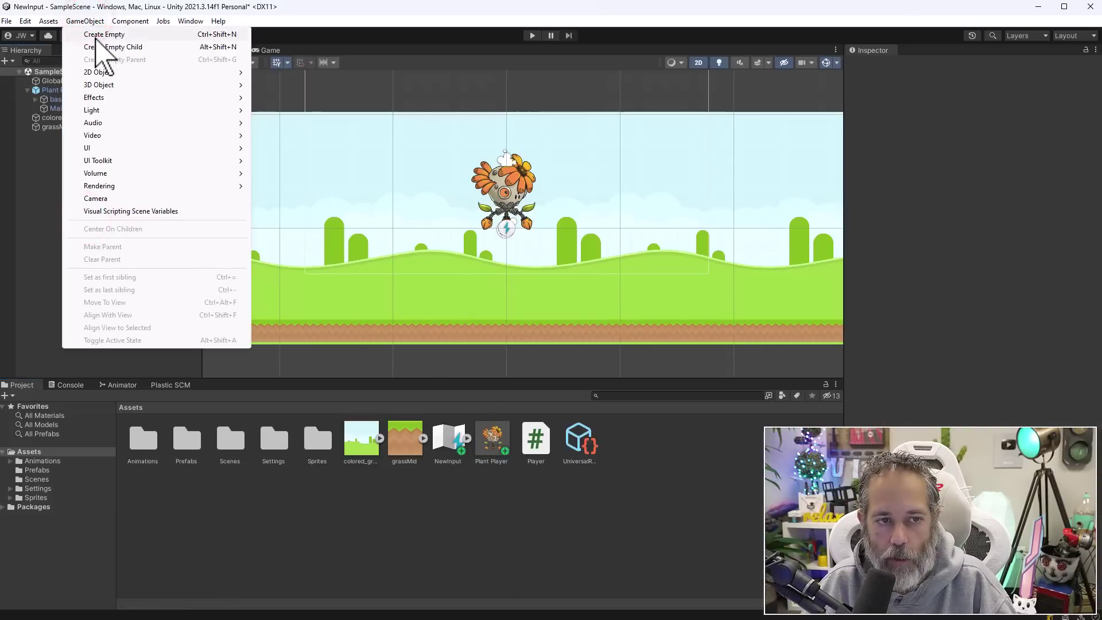
left_click(93, 35)
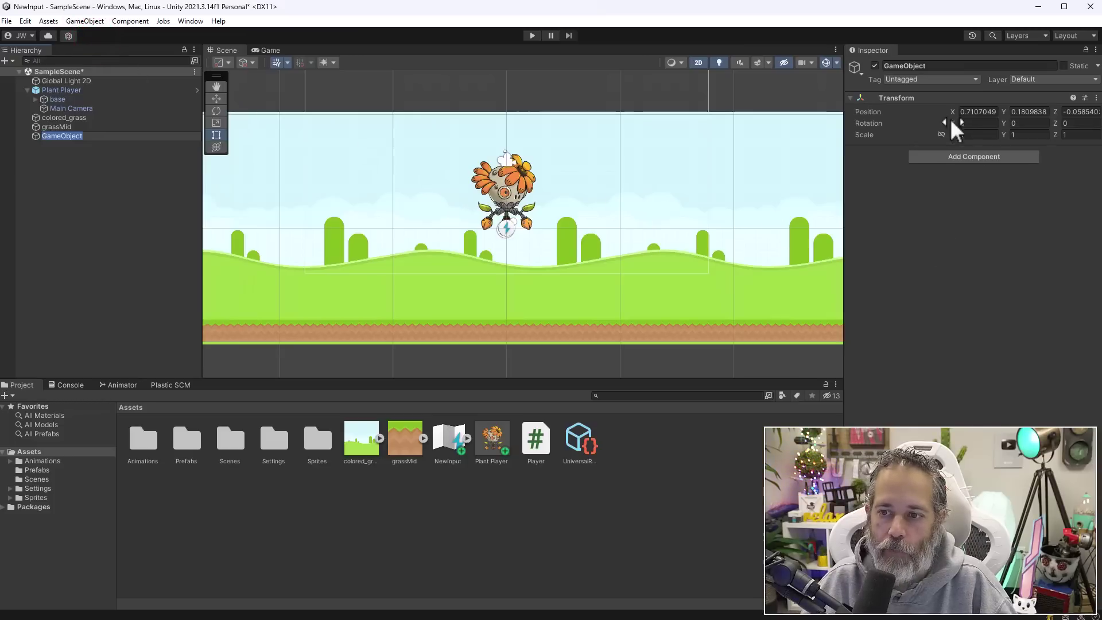
left_click(957, 157)
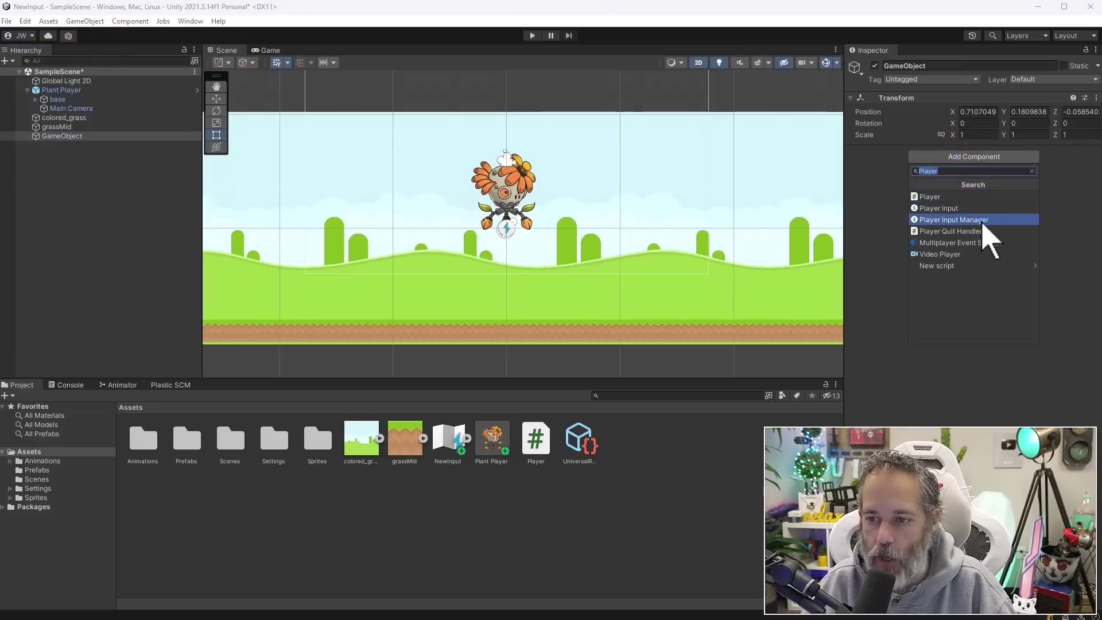
left_click(1000, 220)
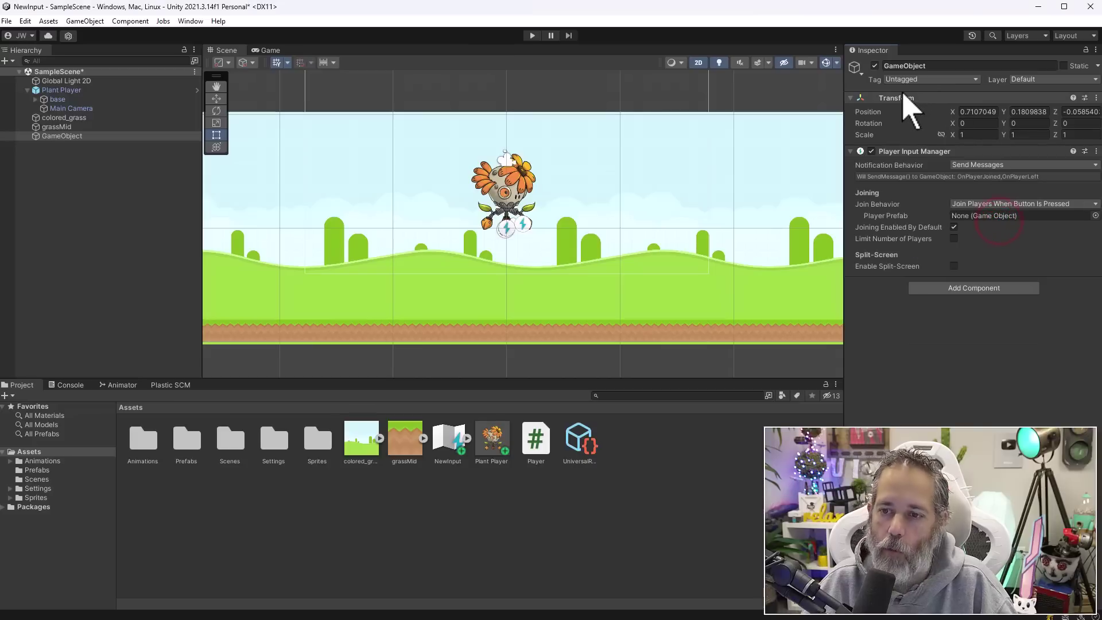
right_click(925, 112)
left_click(943, 105)
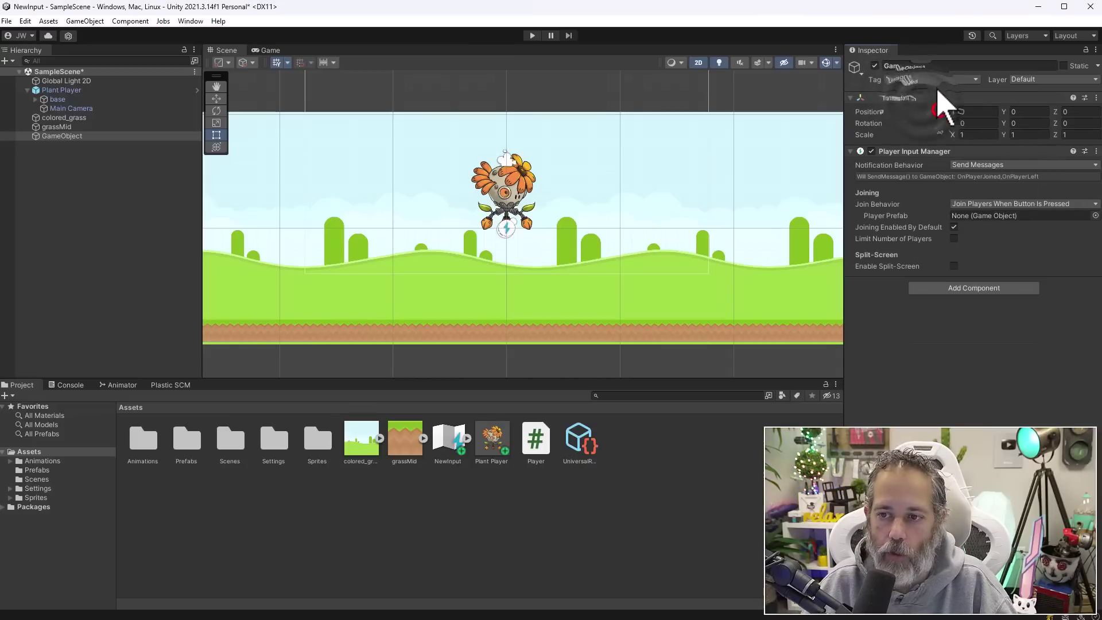
left_click(929, 65)
type("PlayerInputManager")
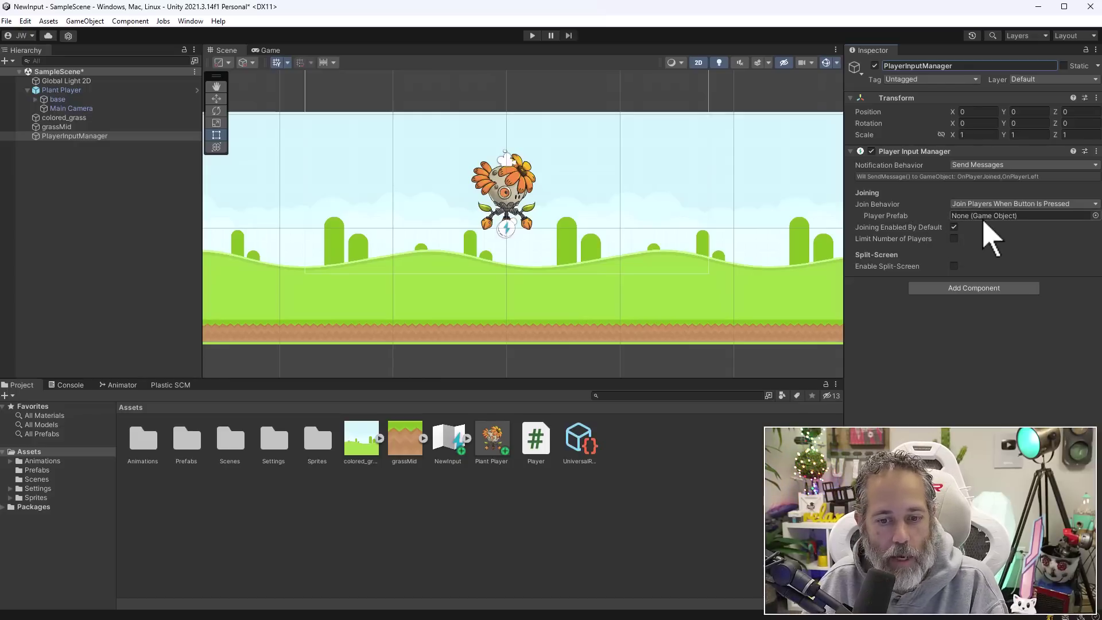
Assign the Plant Player prefab as Player Prefab, leaving the join behavior unchanged.
left_click_drag(495, 454, 976, 215)
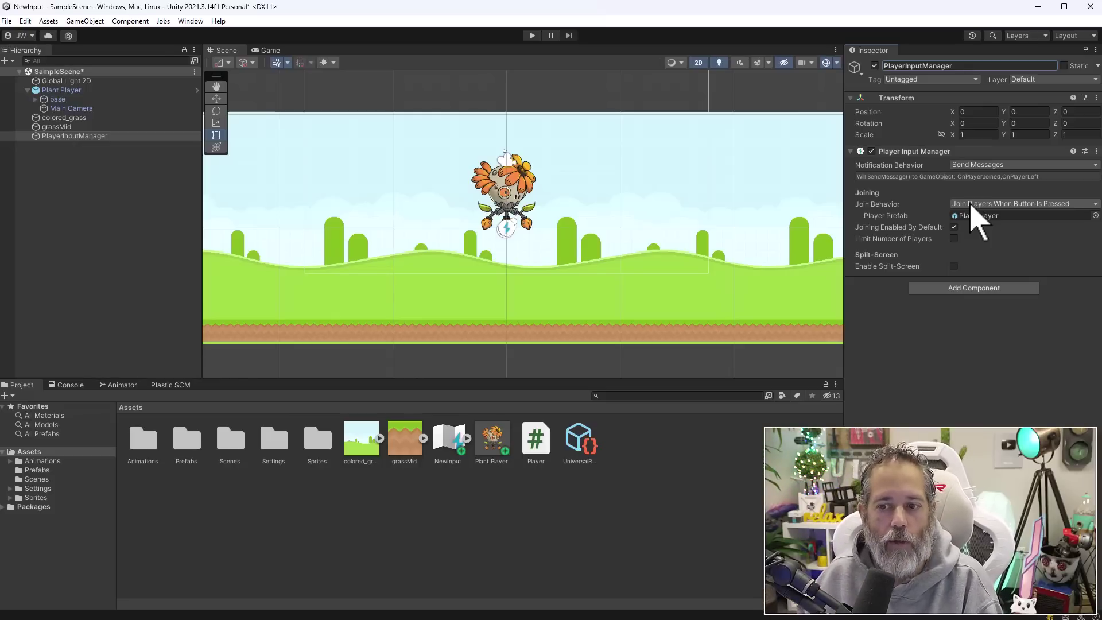
left_click(970, 203)
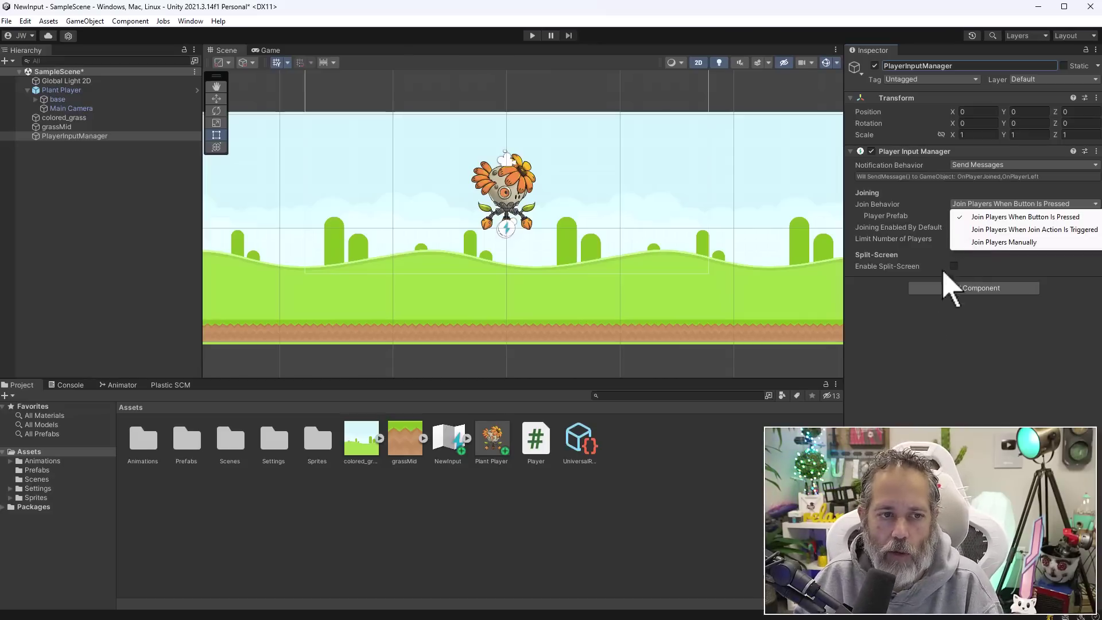
left_click(940, 406)
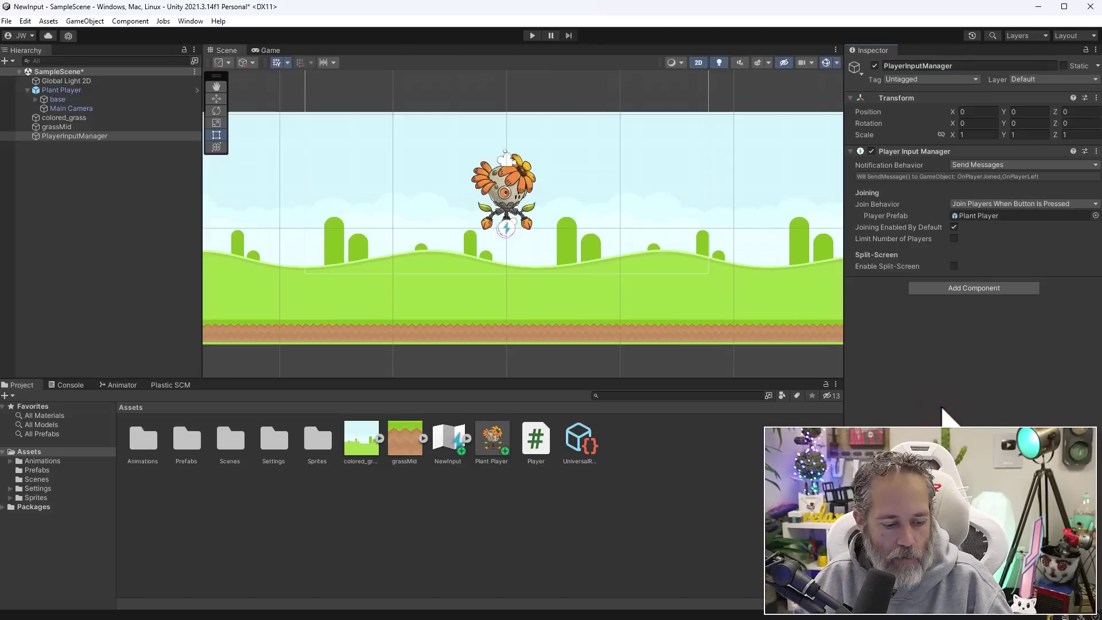
left_click(532, 35)
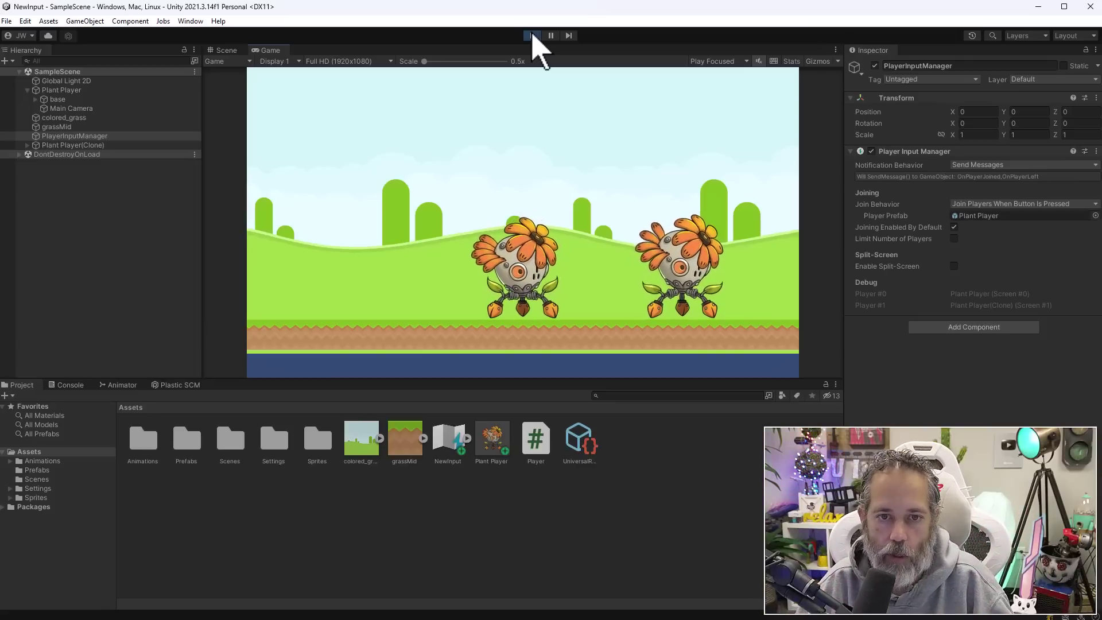
Tick Enable Split-Screen on the Player Input Manager and test it with a Play run.
left_click(533, 36)
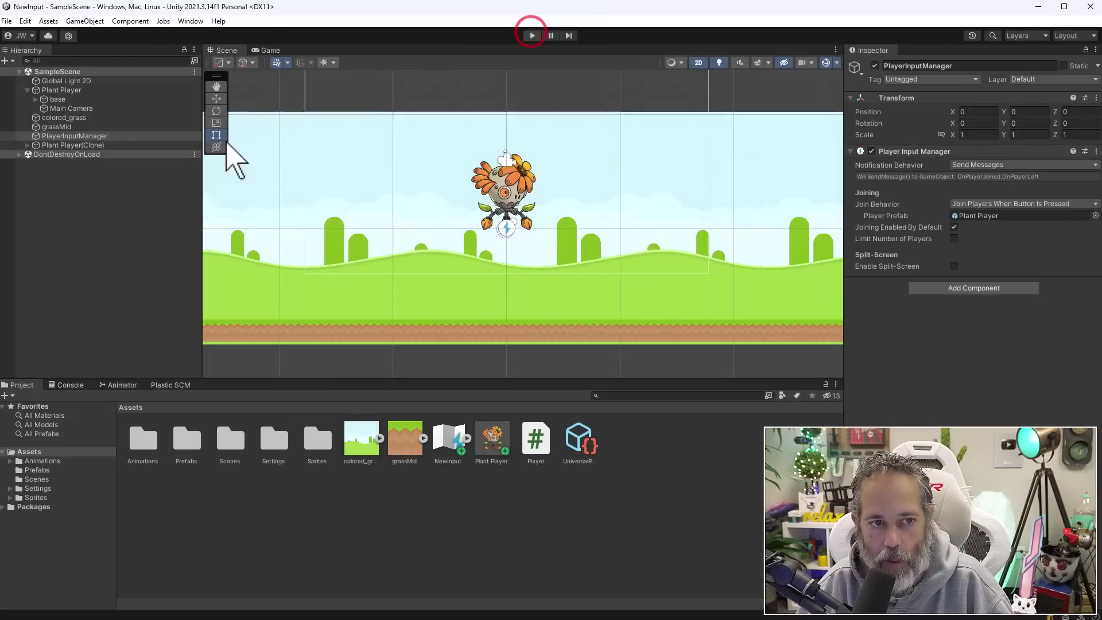
left_click(954, 266)
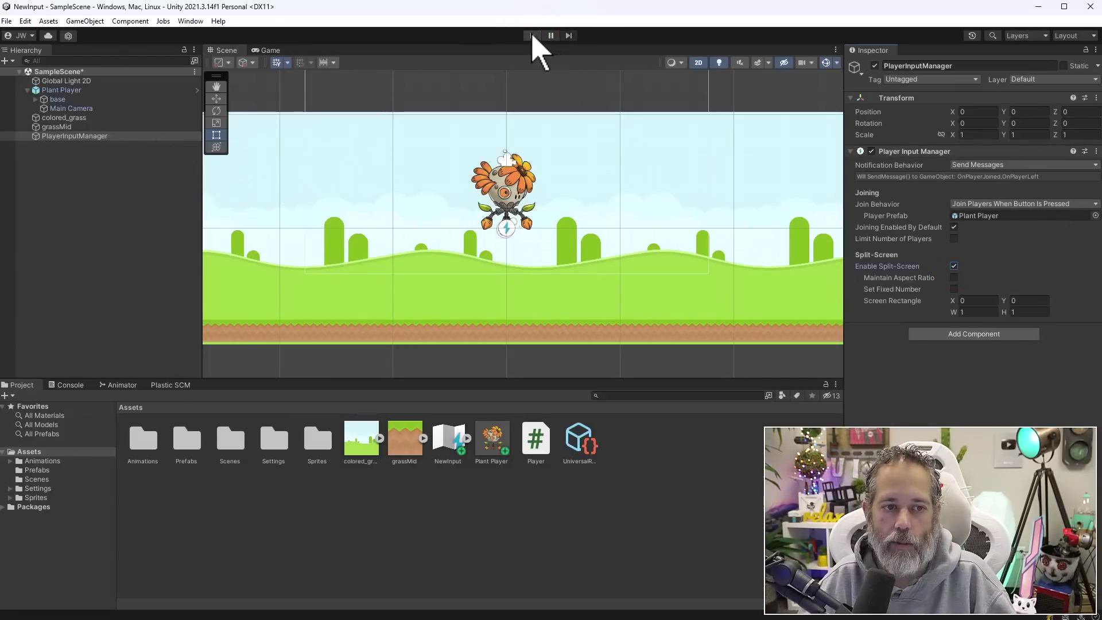
left_click(532, 36)
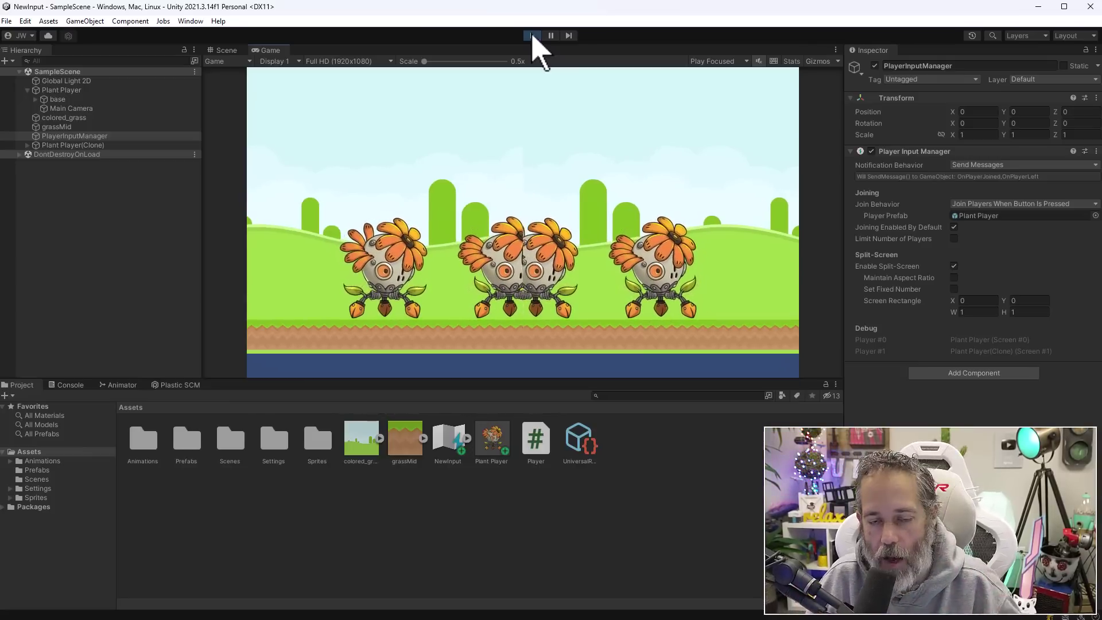
left_click(532, 35)
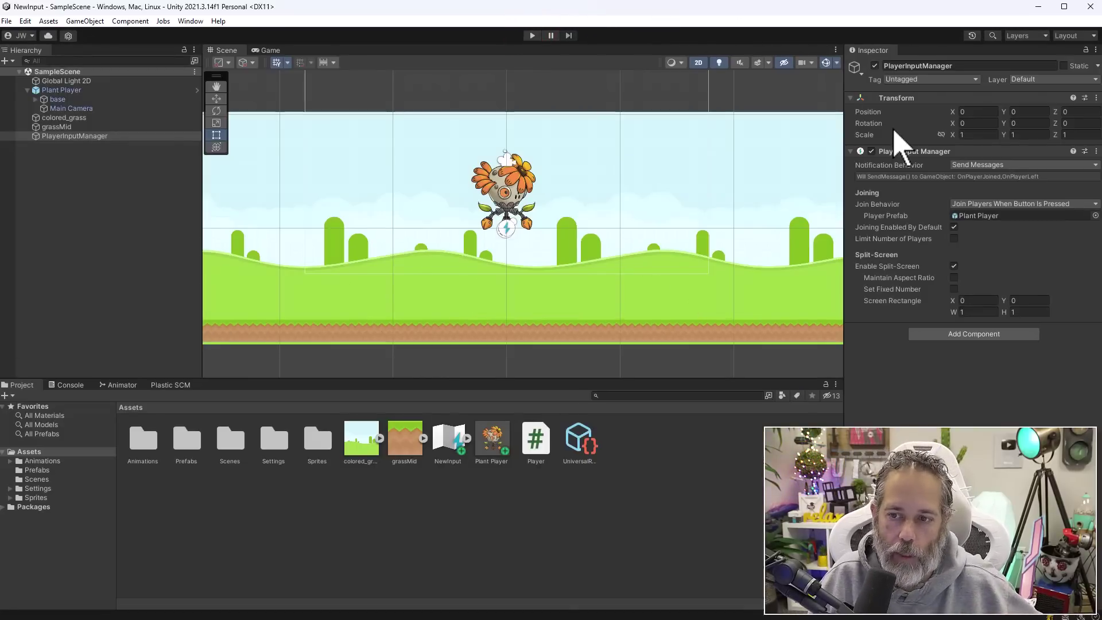
Select Plant Player and try its Broadcast Messages and Invoke Unity Events behaviors.
left_click(966, 164)
left_click(920, 179)
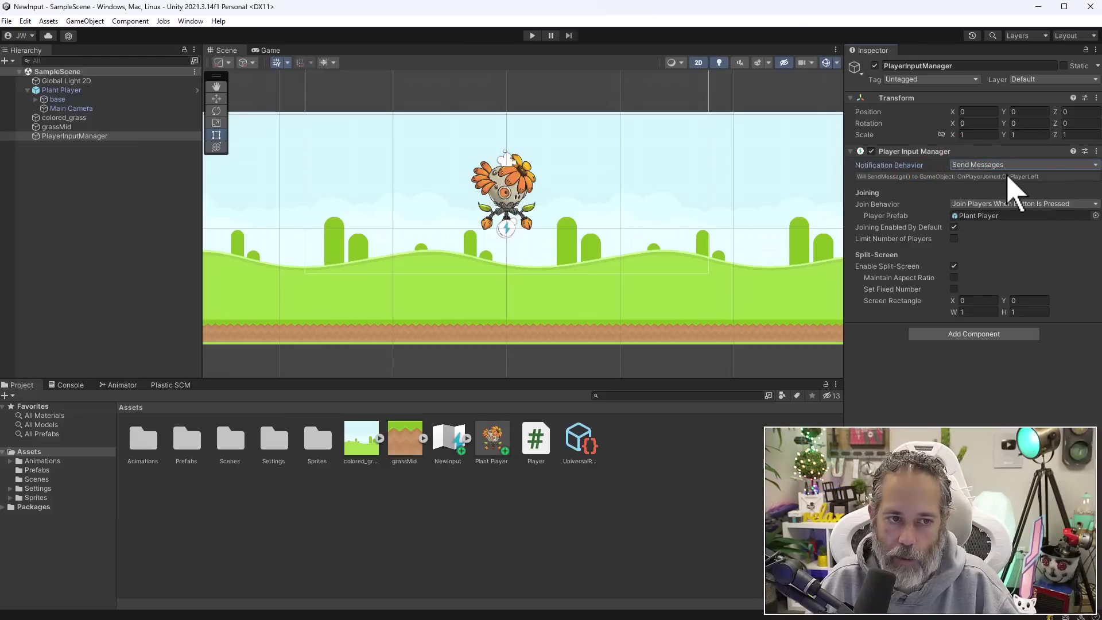
left_click(79, 90)
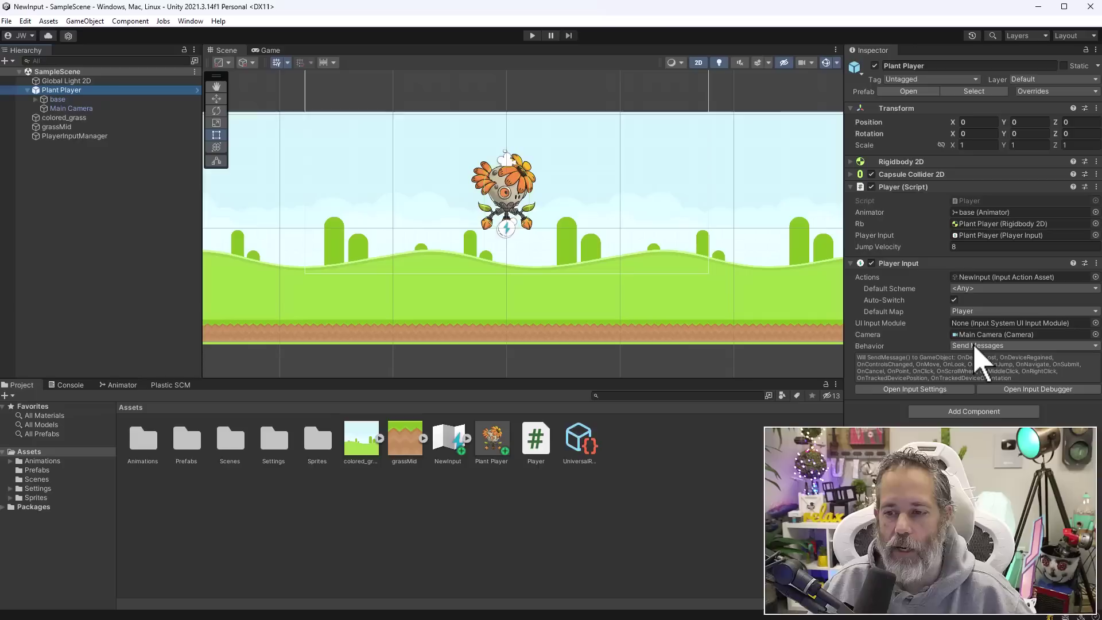
left_click(973, 343)
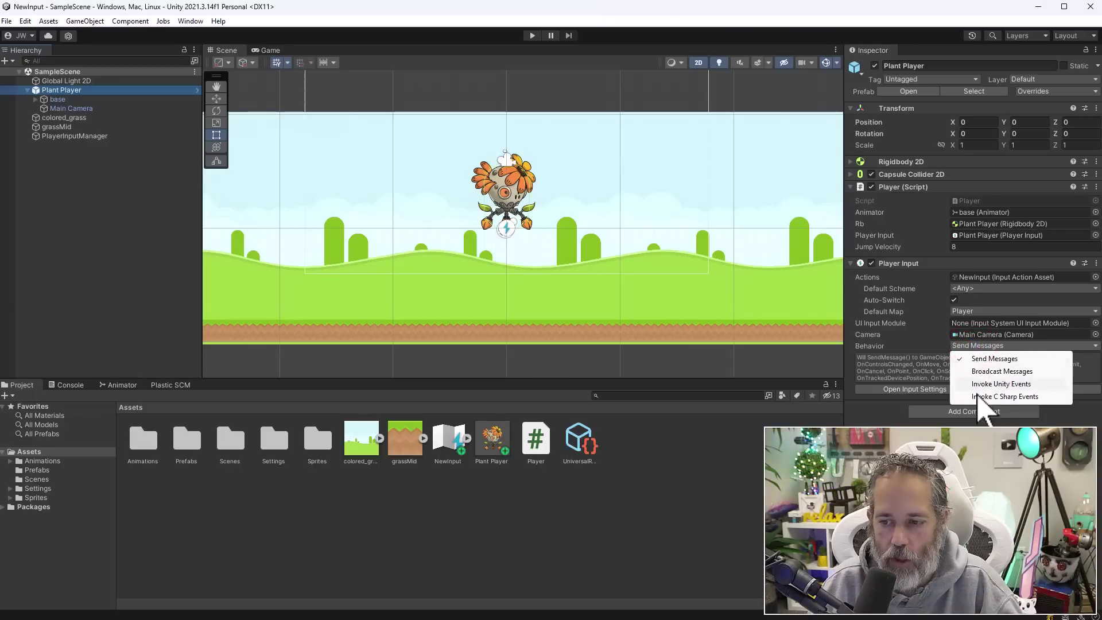
left_click(985, 373)
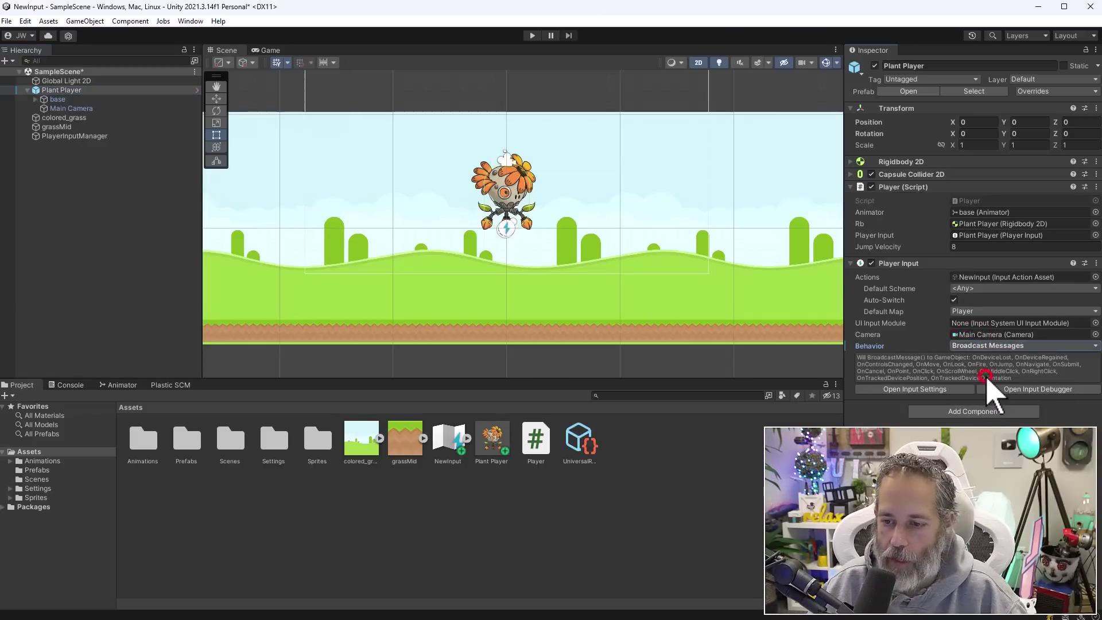
left_click(982, 345)
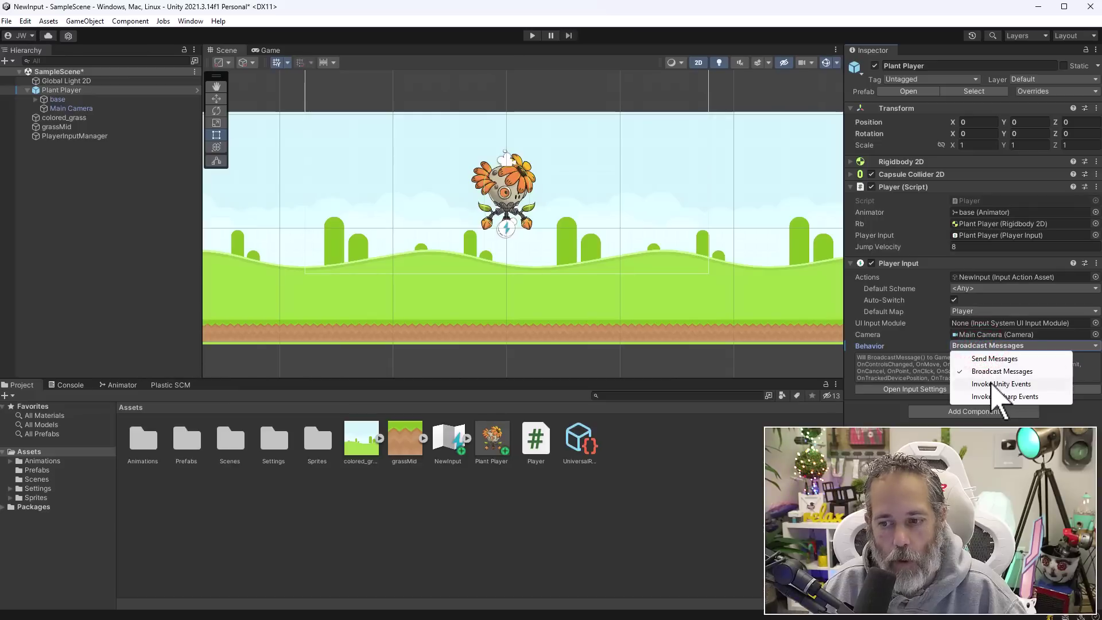
left_click(990, 384)
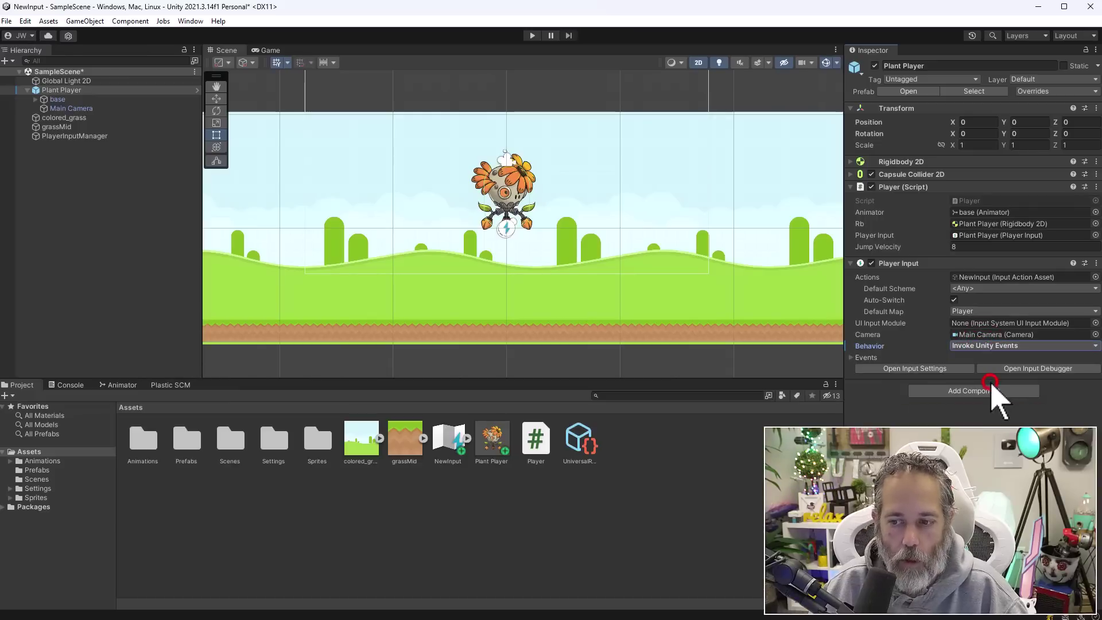
Inspect the Player action map's events, try Invoke C Sharp Events, then restore Send Messages.
left_click(867, 358)
left_click(860, 368)
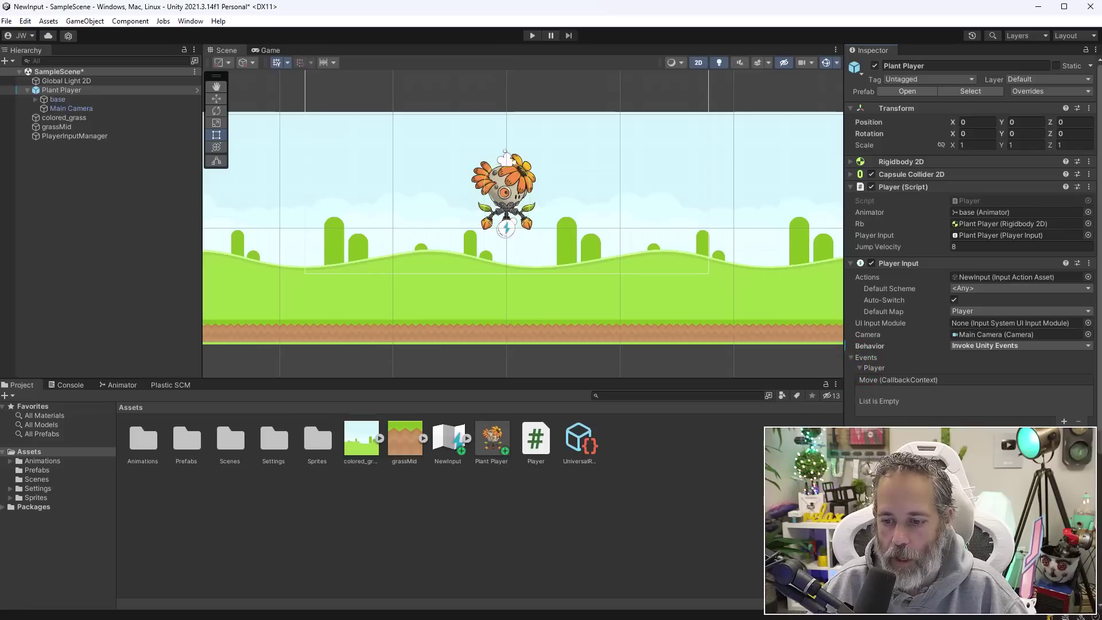
left_click(861, 368)
left_click(981, 346)
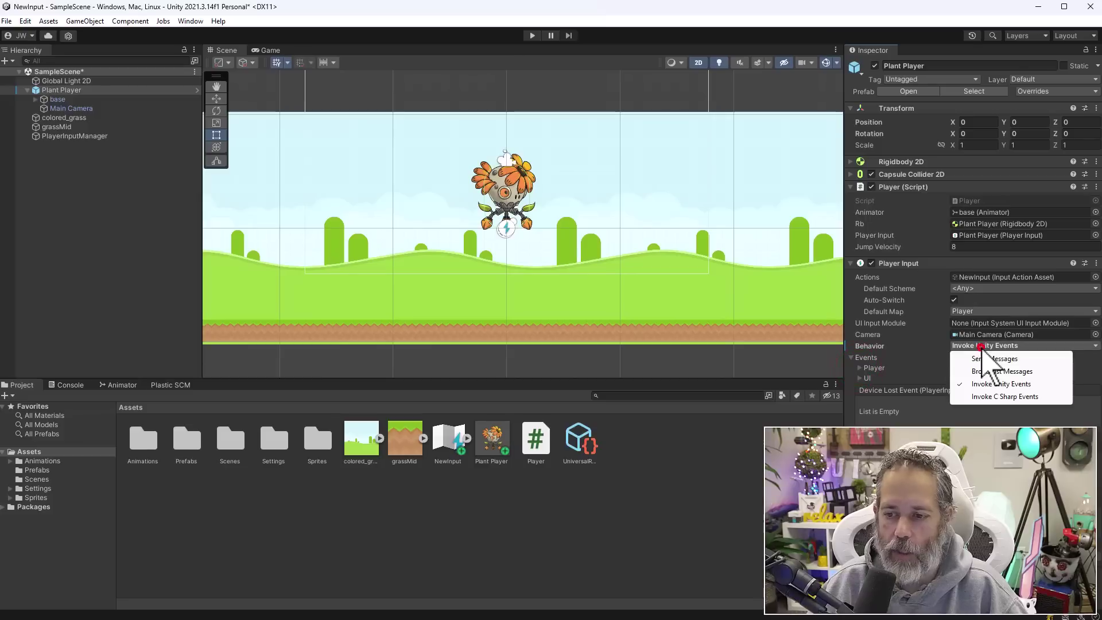
left_click(982, 396)
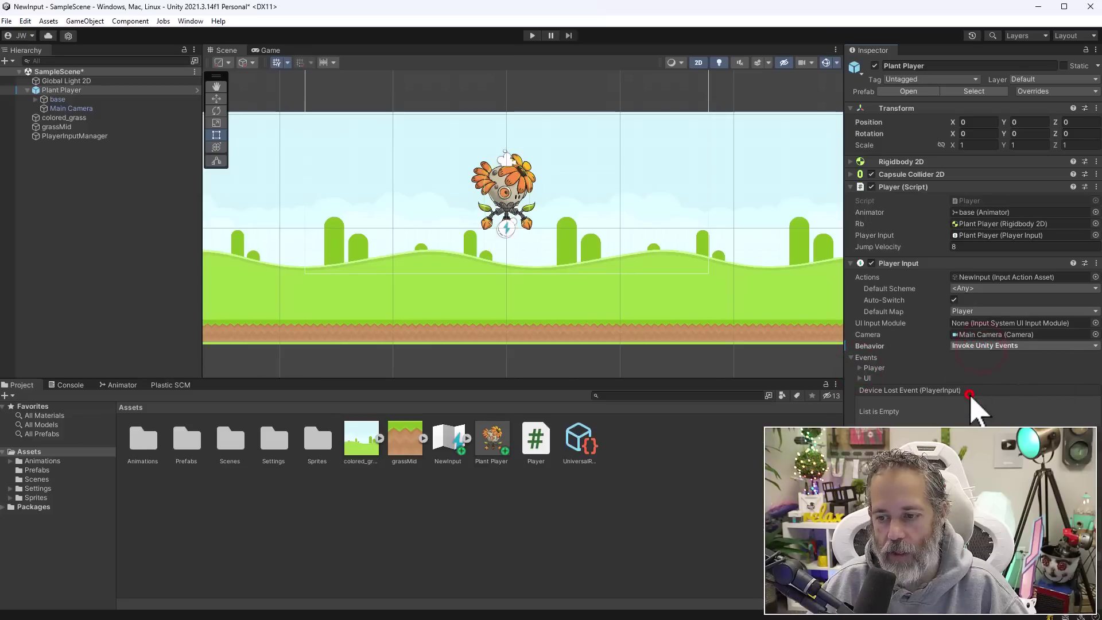
left_click(1004, 346)
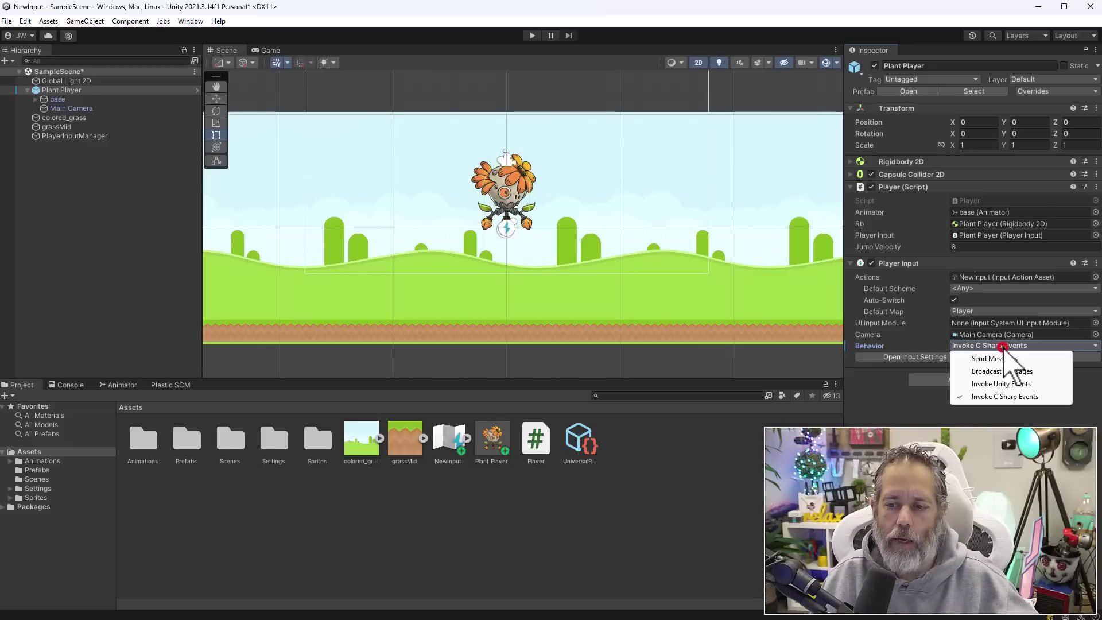
left_click(992, 358)
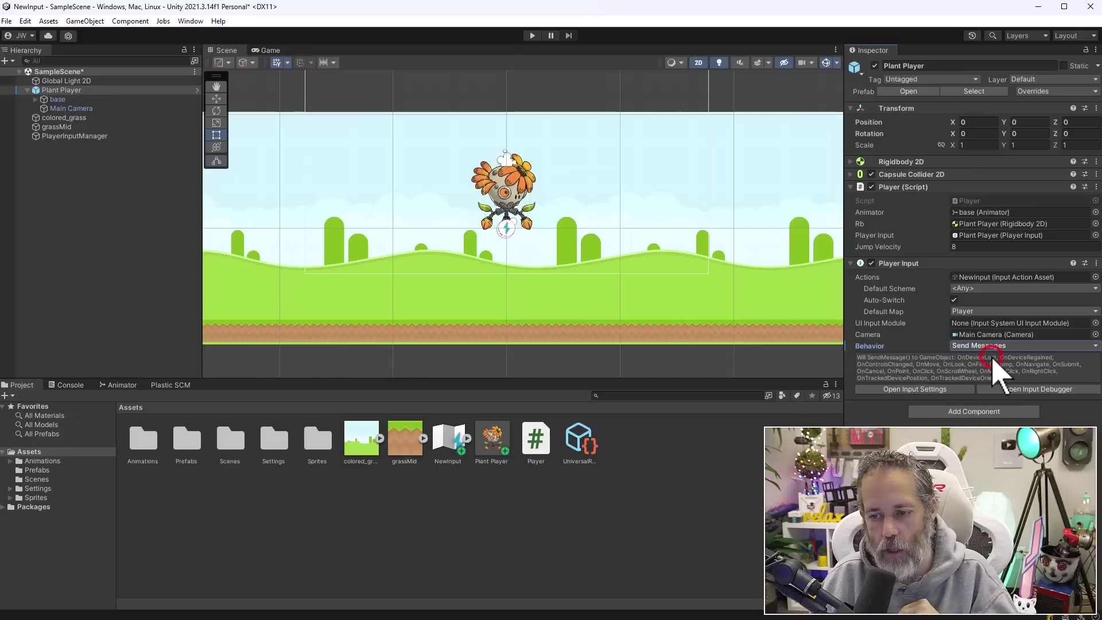